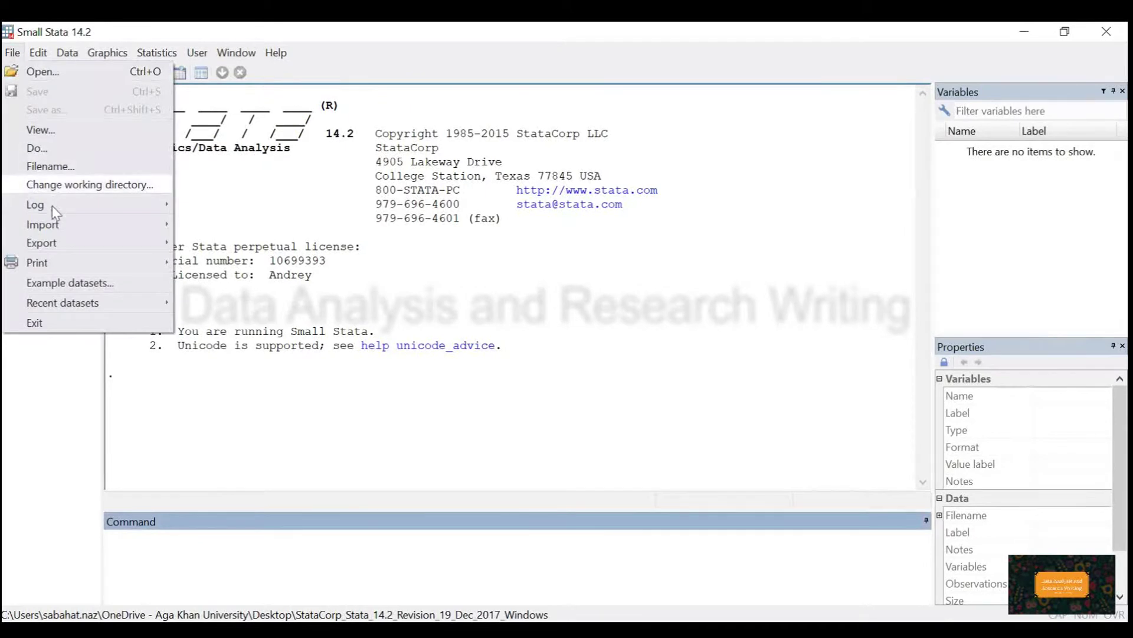
Start an Excel spreadsheet import and choose the CHD_Data hands-on workbook from the files for videos folder.
{"action": "mouse_move", "coordinate": [53, 226]}
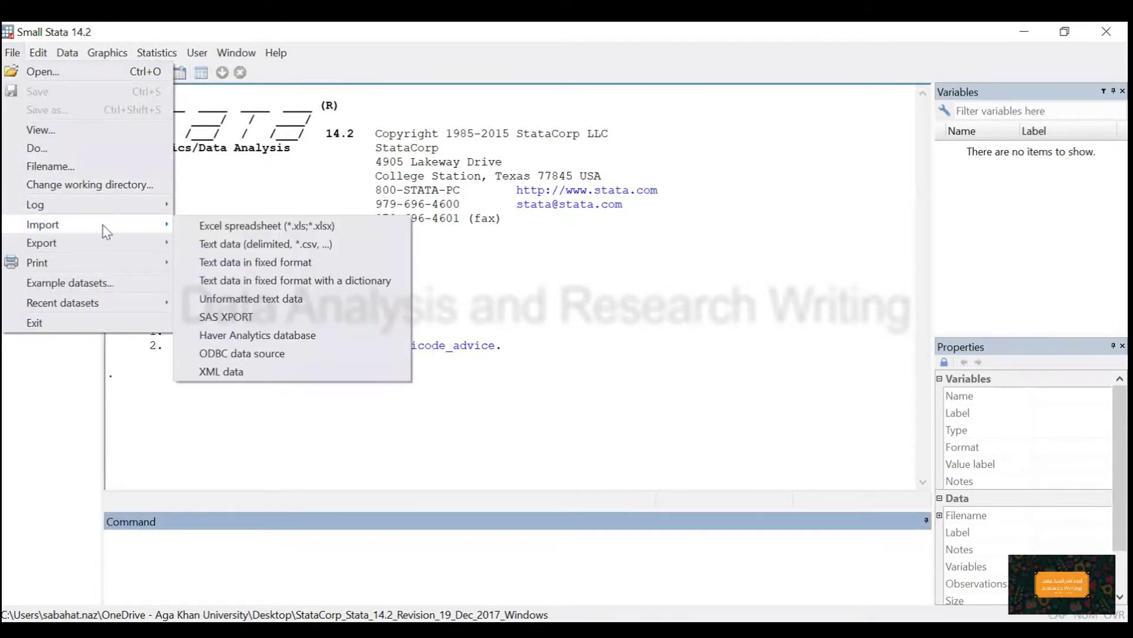
{"action": "left_click", "coordinate": [195, 228]}
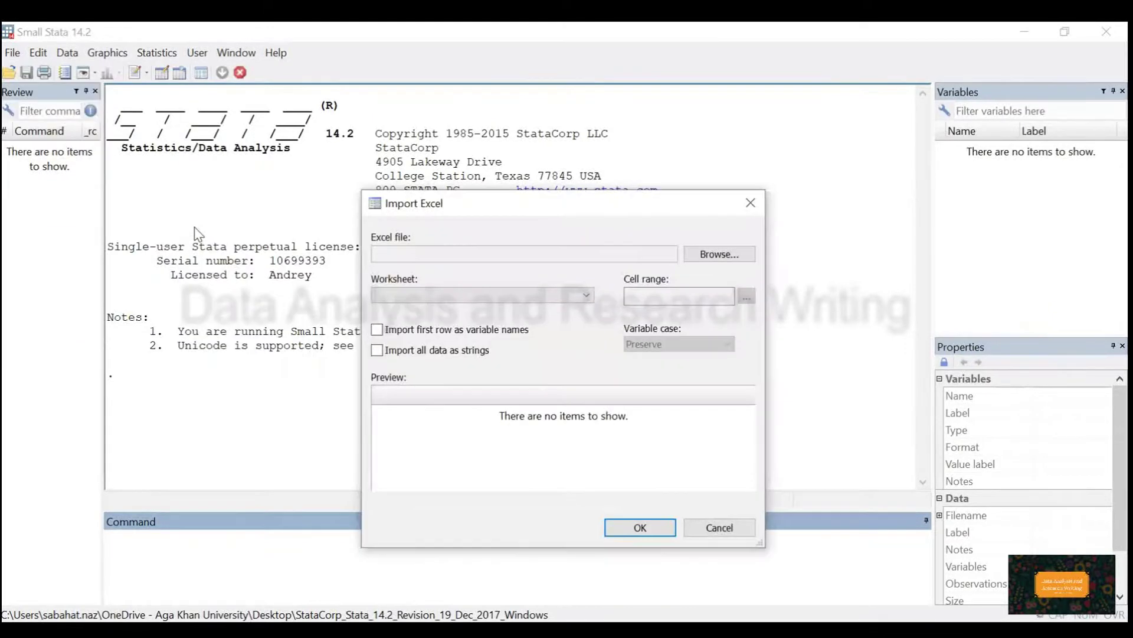
{"action": "left_click", "coordinate": [709, 254]}
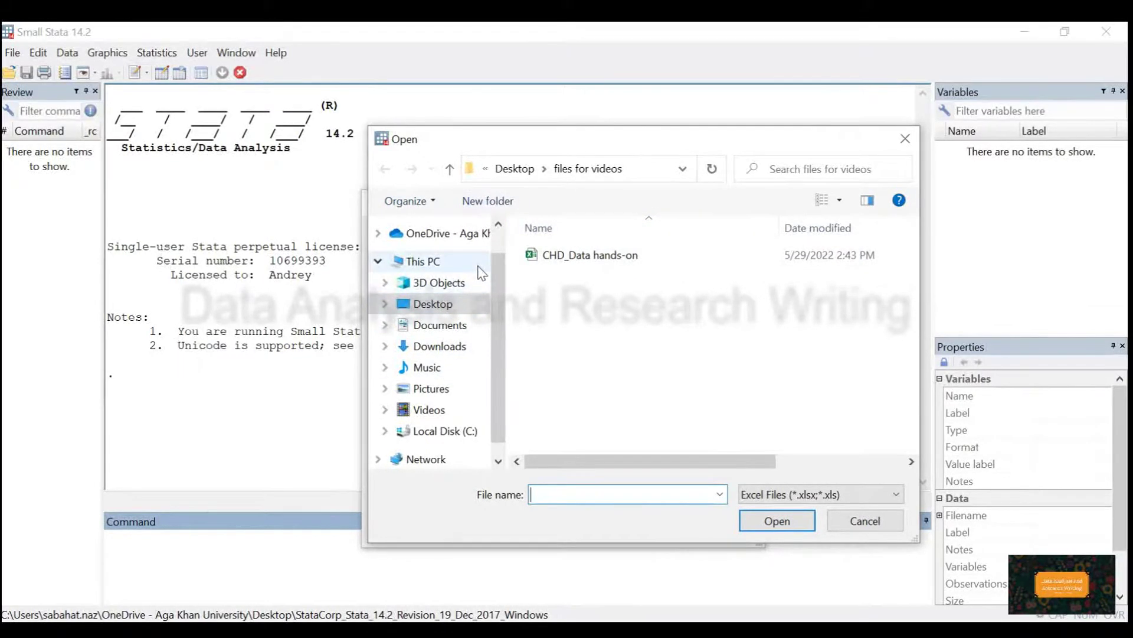
{"action": "left_click", "coordinate": [552, 255]}
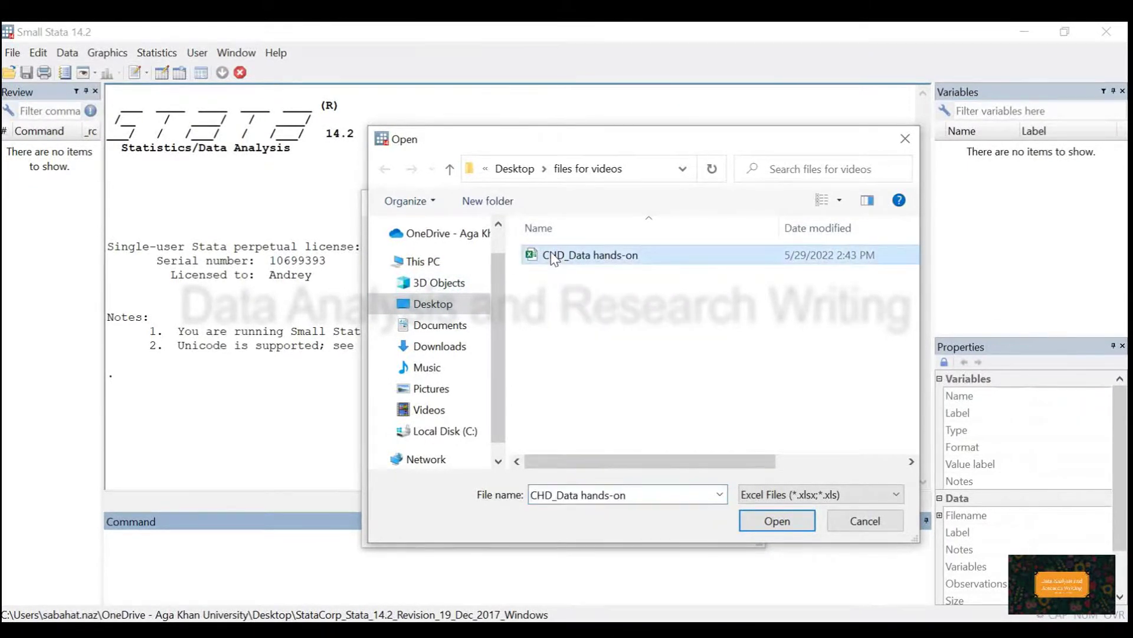
{"action": "left_click", "coordinate": [795, 530]}
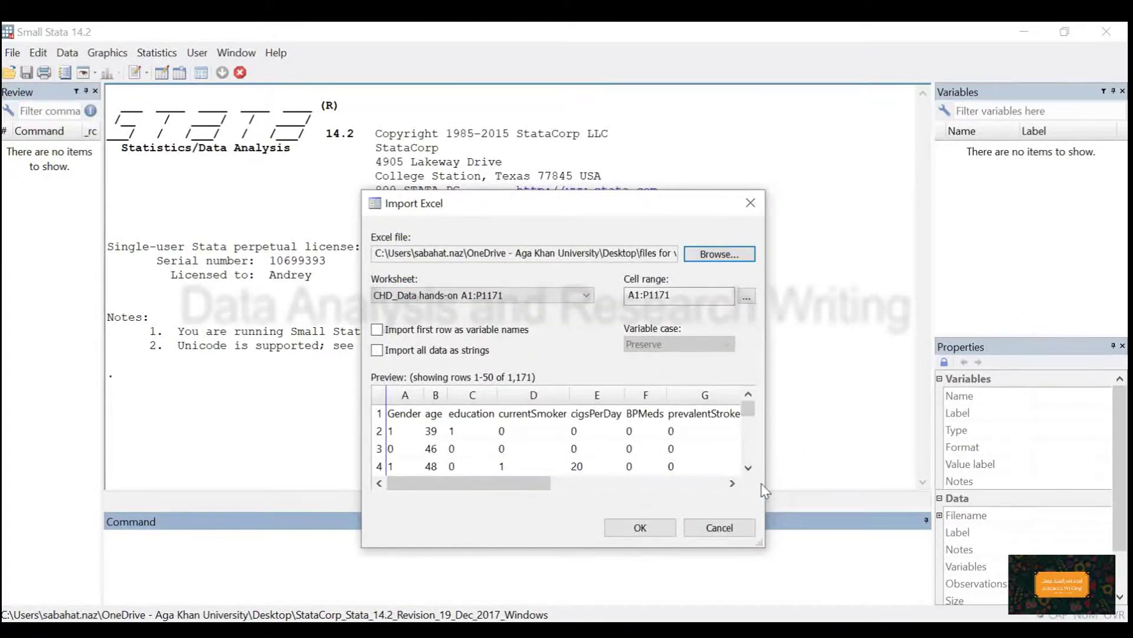
Examine the previewed rows of the CHD_Data hands-on worksheet, ending back at its header row.
{"action": "double_click", "coordinate": [749, 467]}
{"action": "double_click", "coordinate": [749, 467]}
{"action": "double_click", "coordinate": [748, 467]}
{"action": "double_click", "coordinate": [748, 467]}
{"action": "double_click", "coordinate": [749, 468]}
{"action": "double_click", "coordinate": [748, 394]}
{"action": "double_click", "coordinate": [749, 395]}
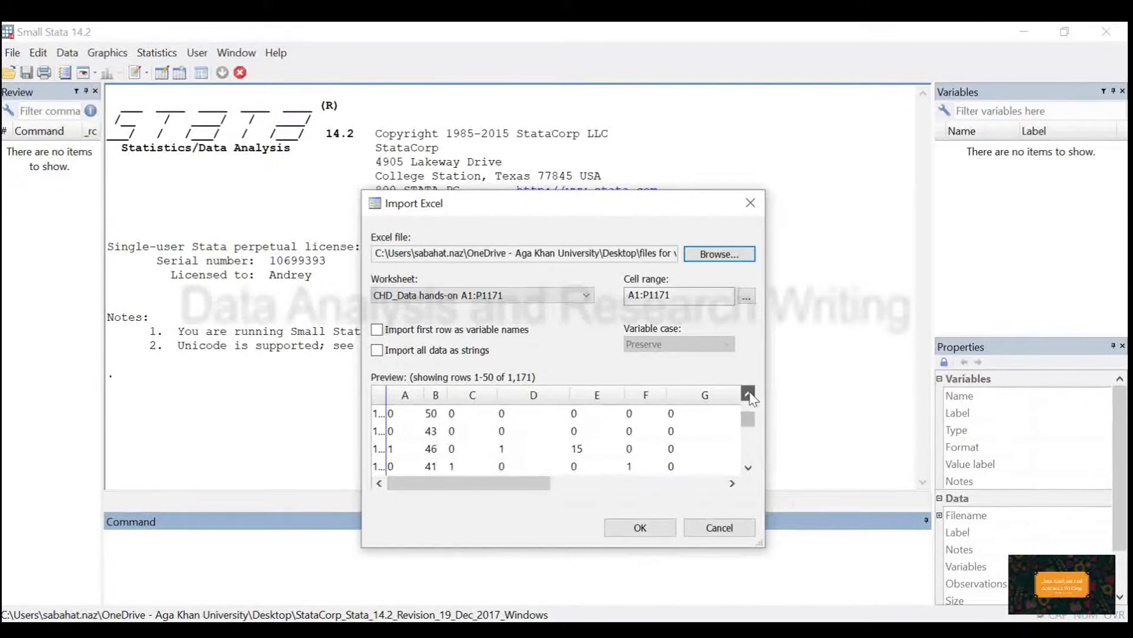
{"action": "double_click", "coordinate": [749, 395]}
{"action": "double_click", "coordinate": [749, 394]}
{"action": "double_click", "coordinate": [748, 394]}
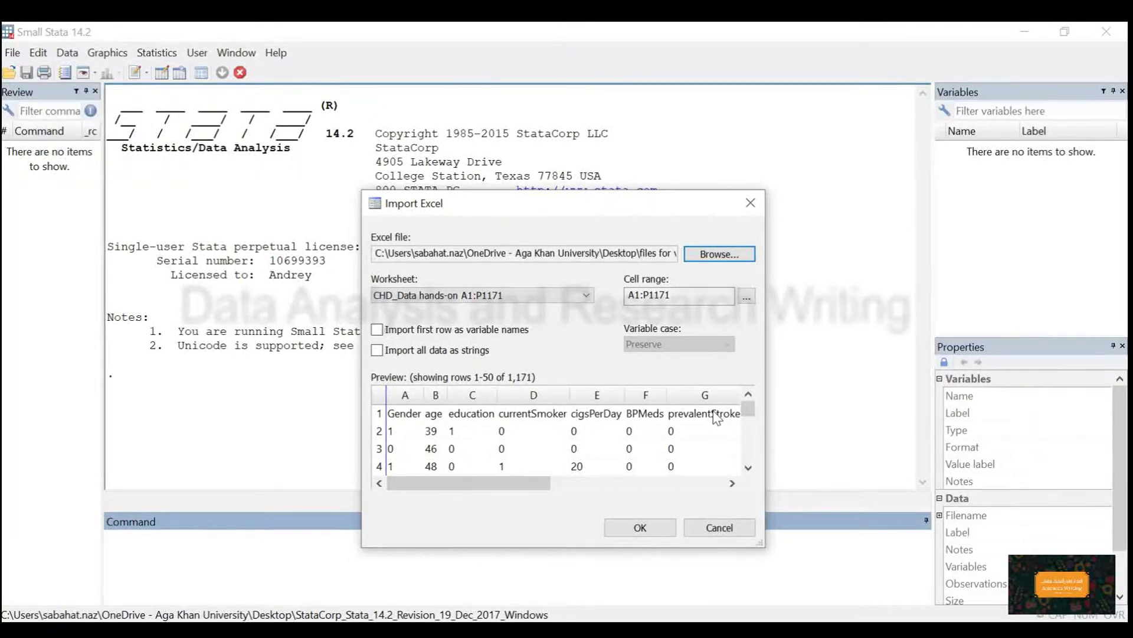
Import the worksheet with its first row used as variable names.
{"action": "left_click", "coordinate": [377, 330]}
{"action": "left_click", "coordinate": [377, 330]}
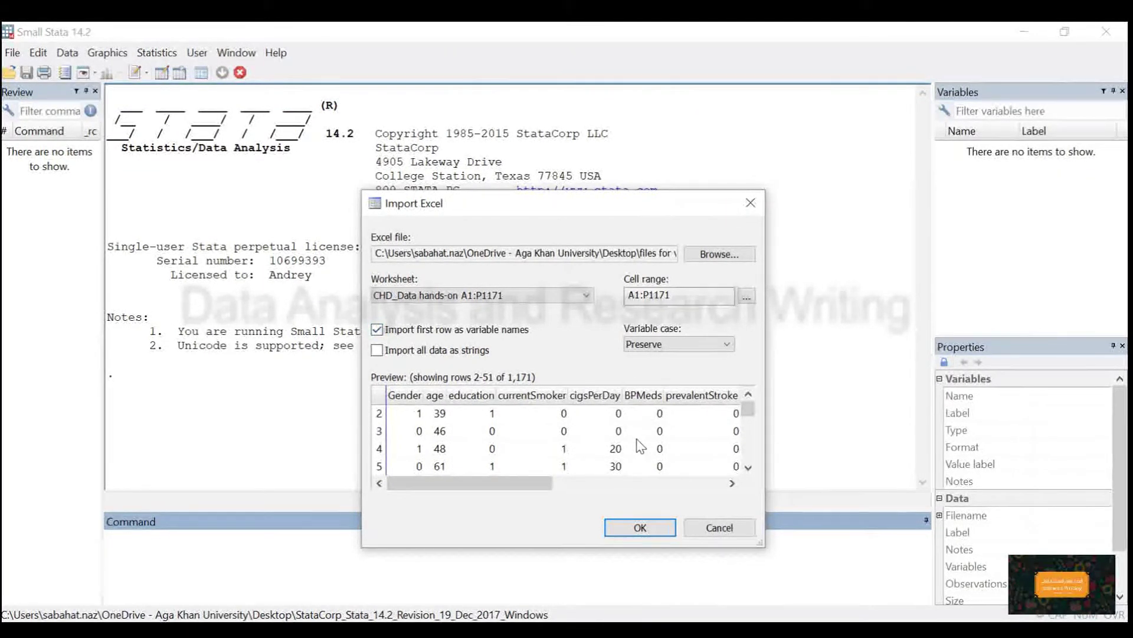
{"action": "left_click", "coordinate": [644, 529]}
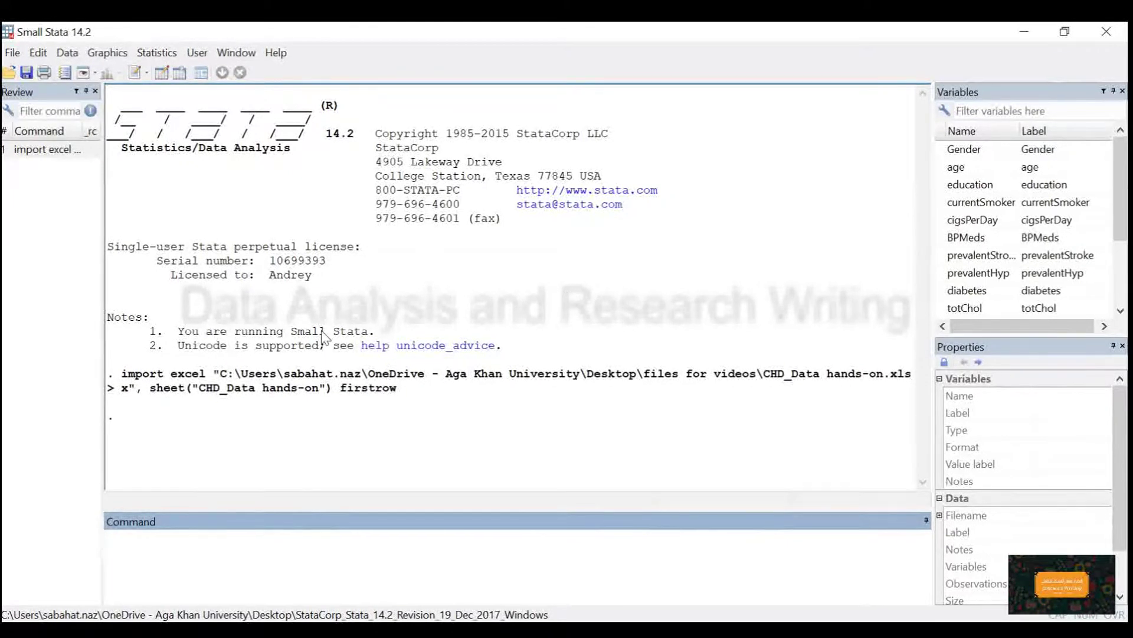
Browse the full imported dataset with the br command and close the data view.
{"action": "left_click", "coordinate": [165, 73]}
{"action": "left_click", "coordinate": [292, 575]}
{"action": "type", "text": "br"}
{"action": "key", "text": "Return"}
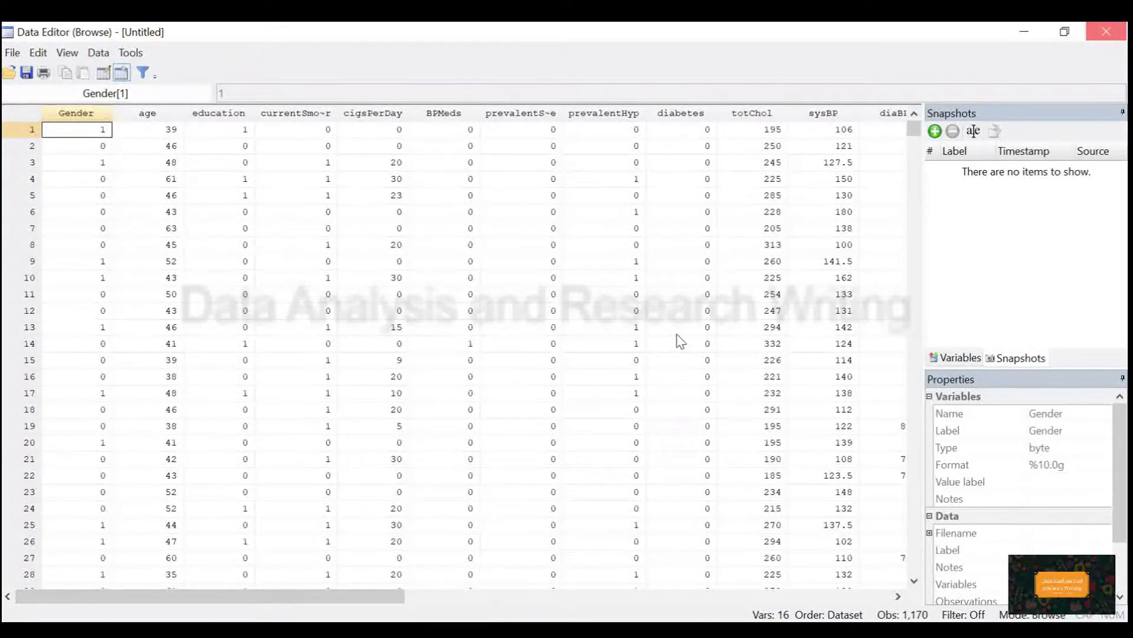
{"action": "key", "text": "alt+F4"}
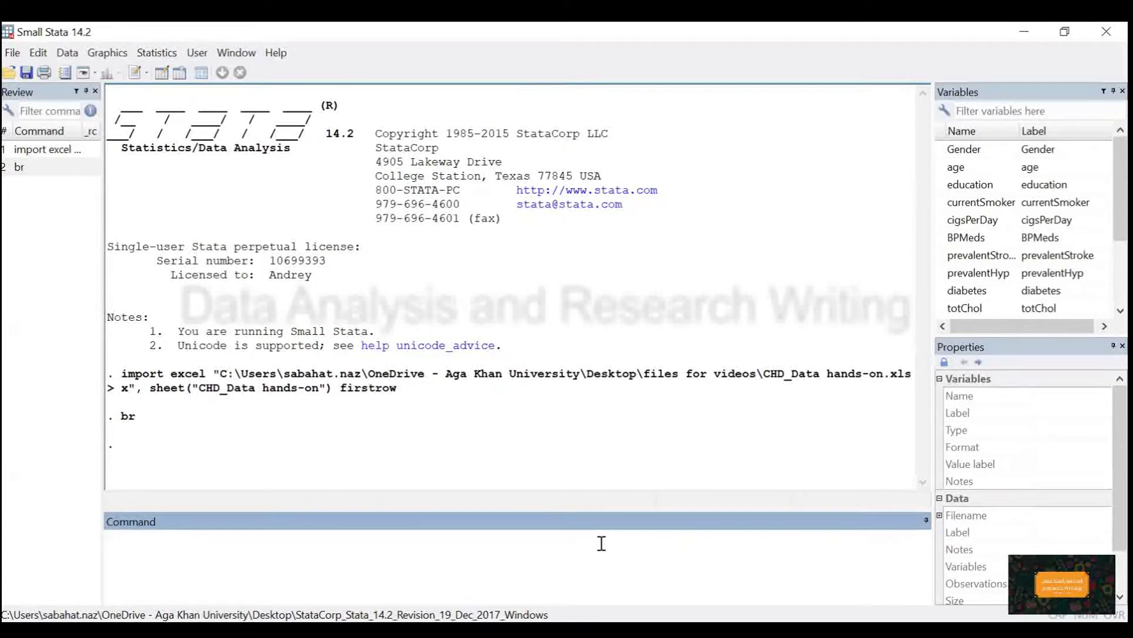
Browse the Gender variable on its own with br Gender, and tabulate its frequencies with tab Gender.
{"action": "type", "text": "br"}
{"action": "double_click", "coordinate": [964, 150]}
{"action": "key", "text": "Return"}
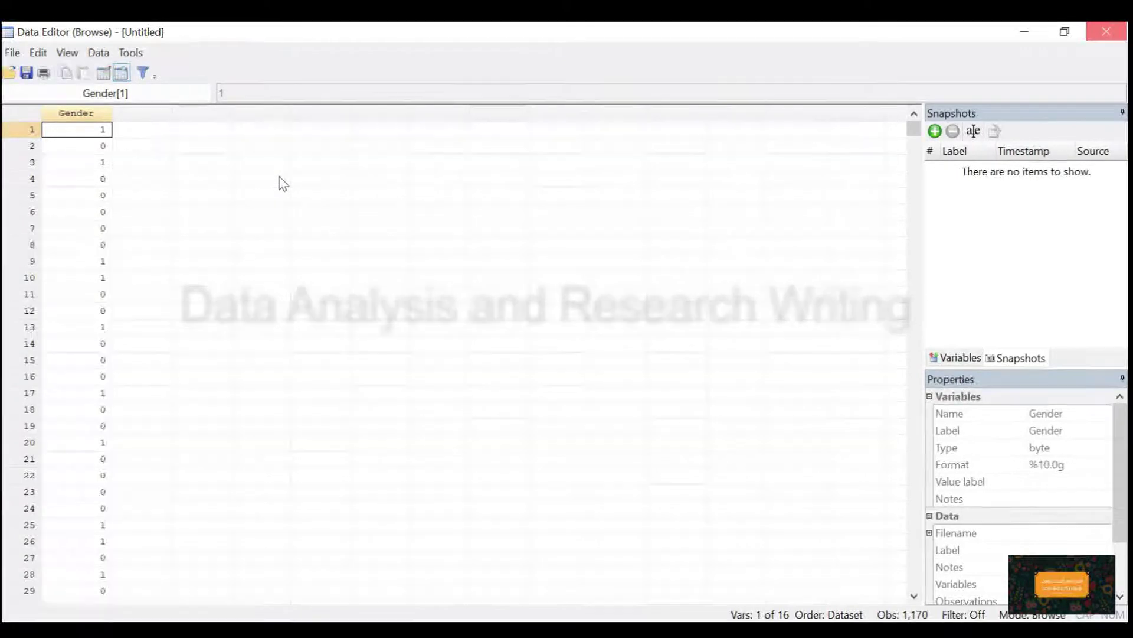
{"action": "left_click", "coordinate": [1106, 31]}
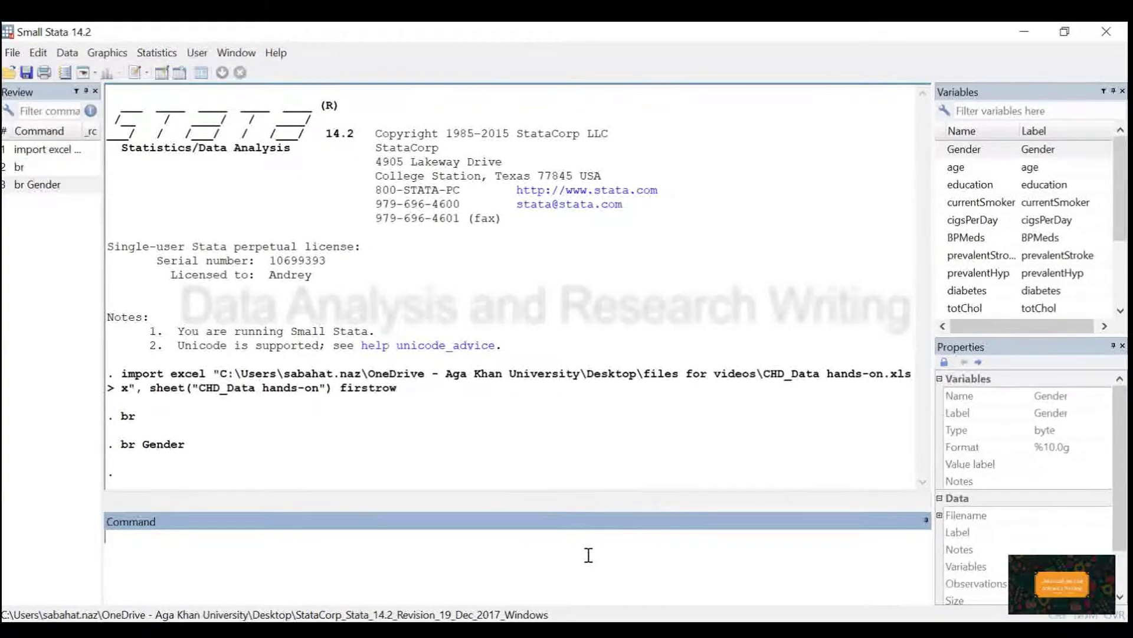
{"action": "type", "text": "tab Gender"}
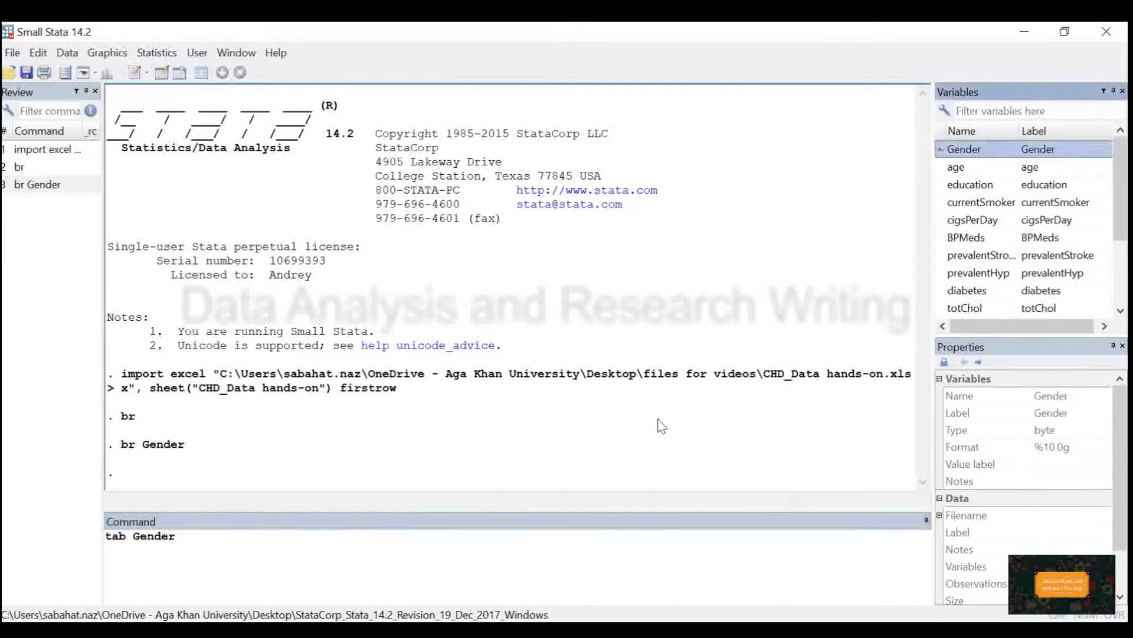
{"action": "key", "text": "Return"}
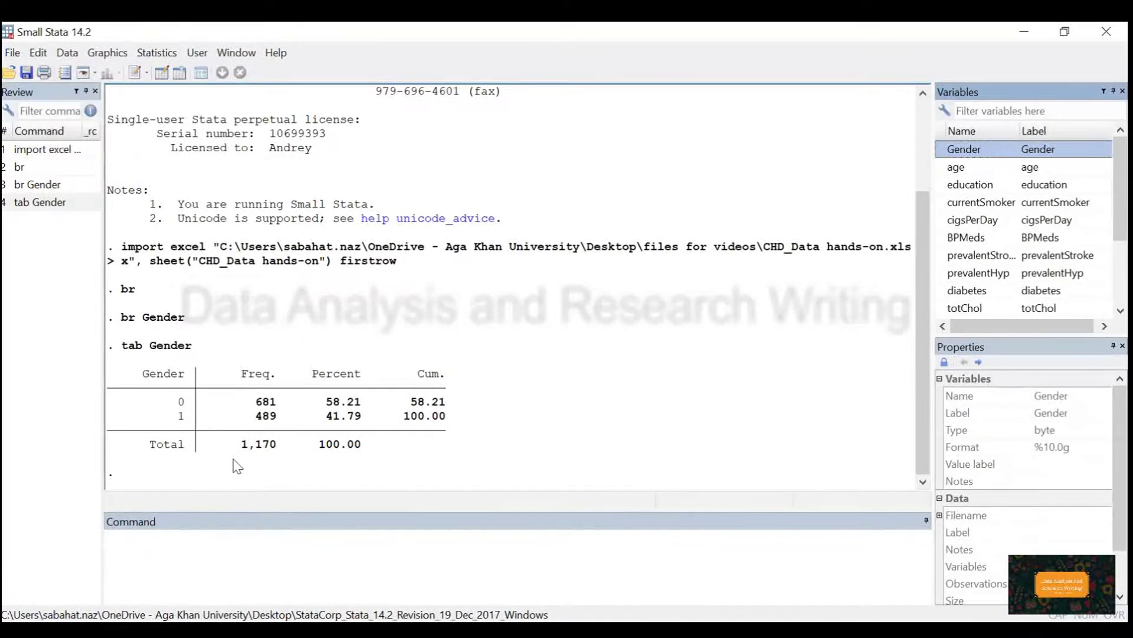
Define a value label named Gender that maps 1 to "Male" and 0 to "Female", using lab def.
{"action": "left_click", "coordinate": [263, 550]}
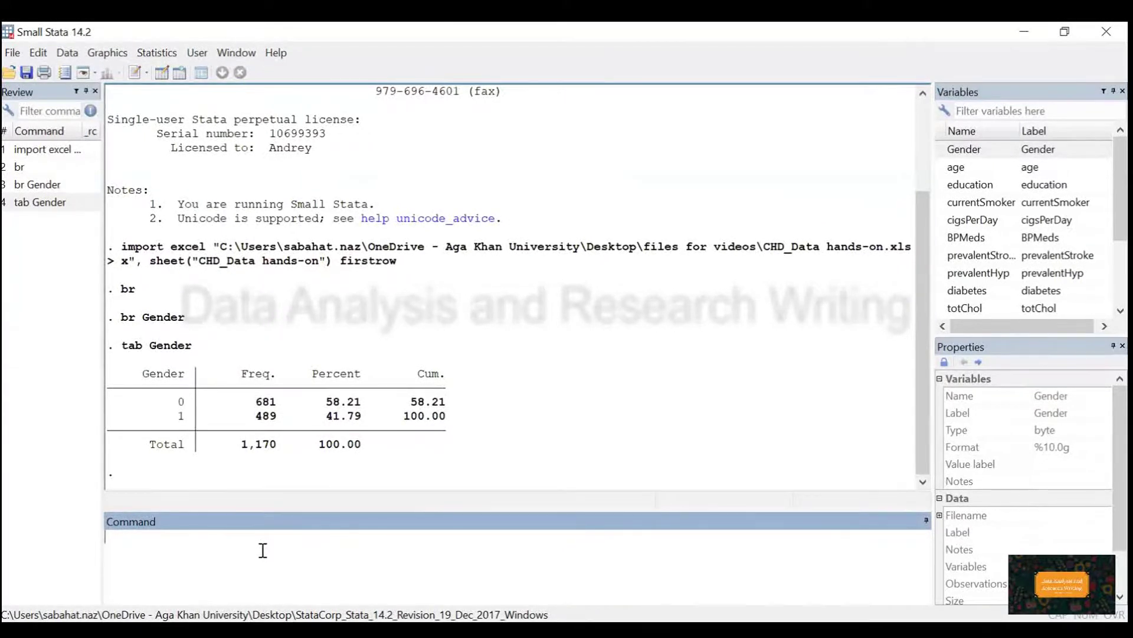
{"action": "type", "text": "lab def Gender"}
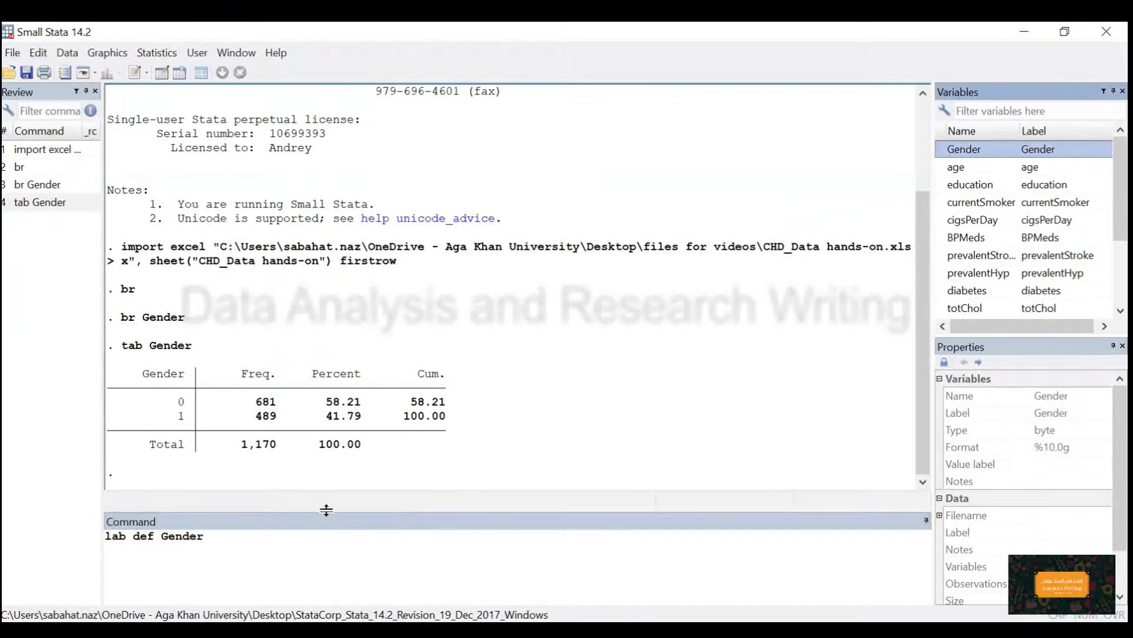
{"action": "left_click", "coordinate": [313, 553]}
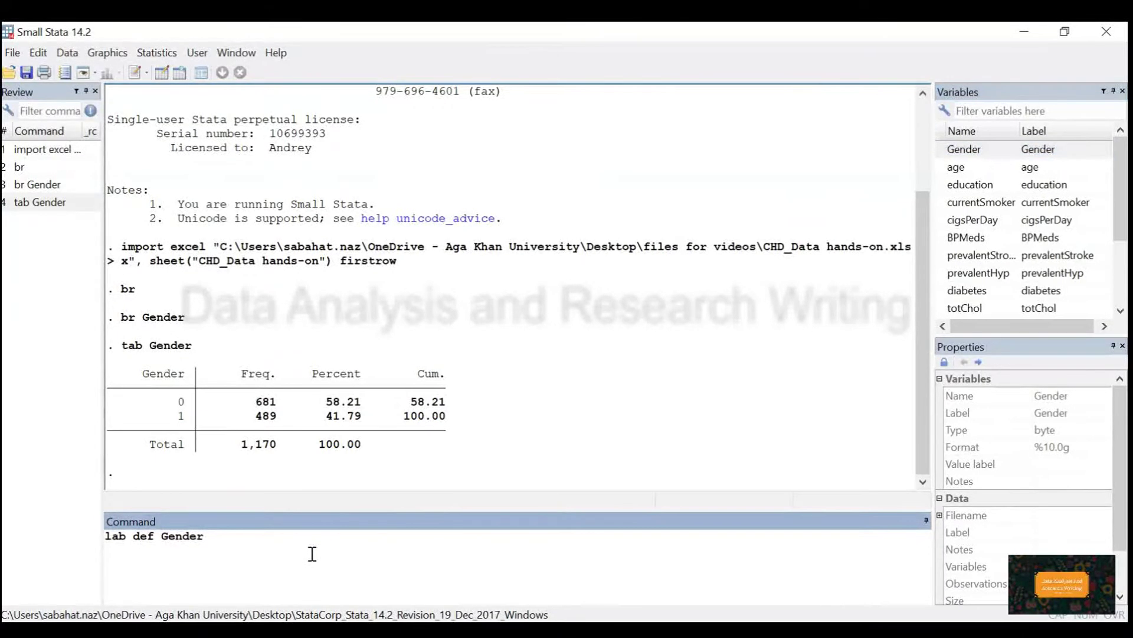
{"action": "type", "text": "1 \"Male\" 0 \"Female\""}
{"action": "key", "text": "Return"}
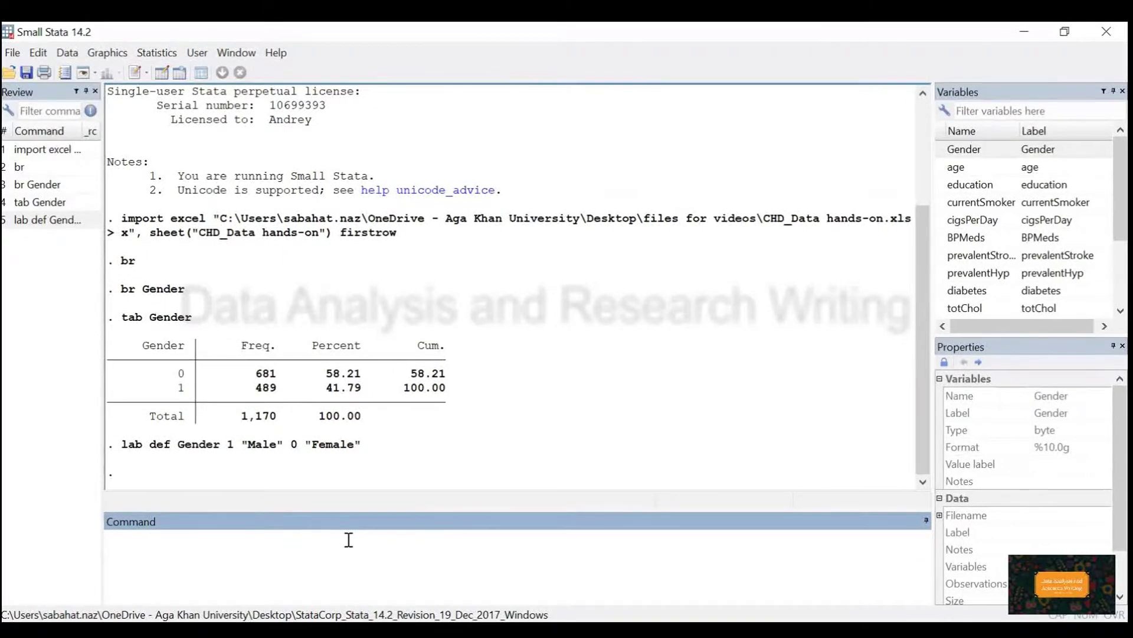
Browse the Gender variable to check how its values display after defining the label, and close the data view.
{"action": "type", "text": "br Gender"}
{"action": "key", "text": "Return"}
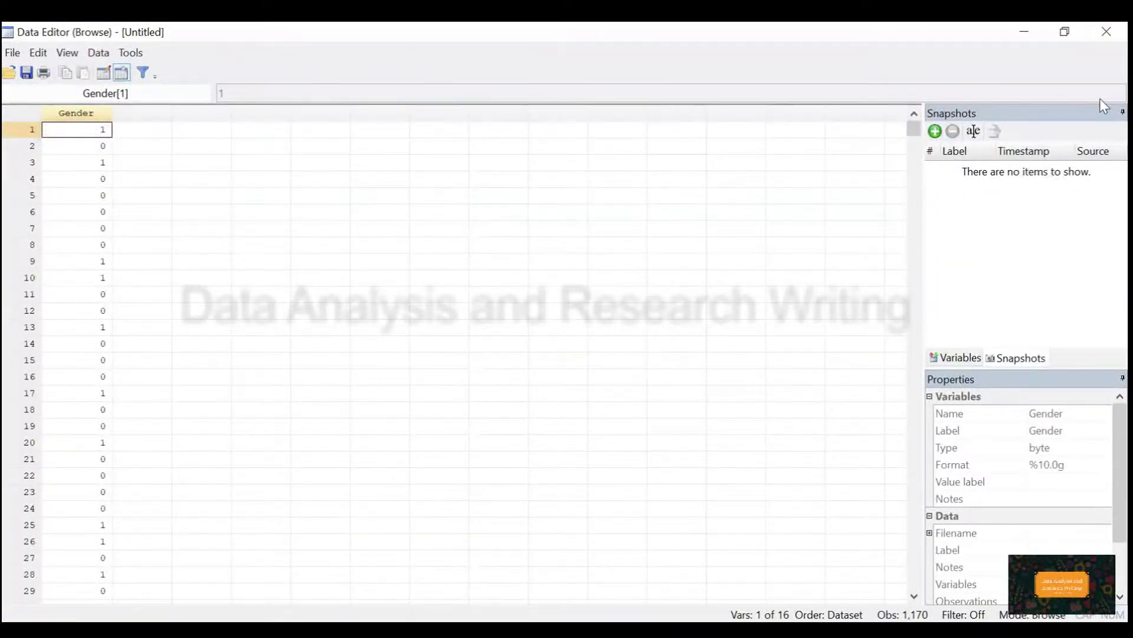
{"action": "left_click", "coordinate": [1104, 31]}
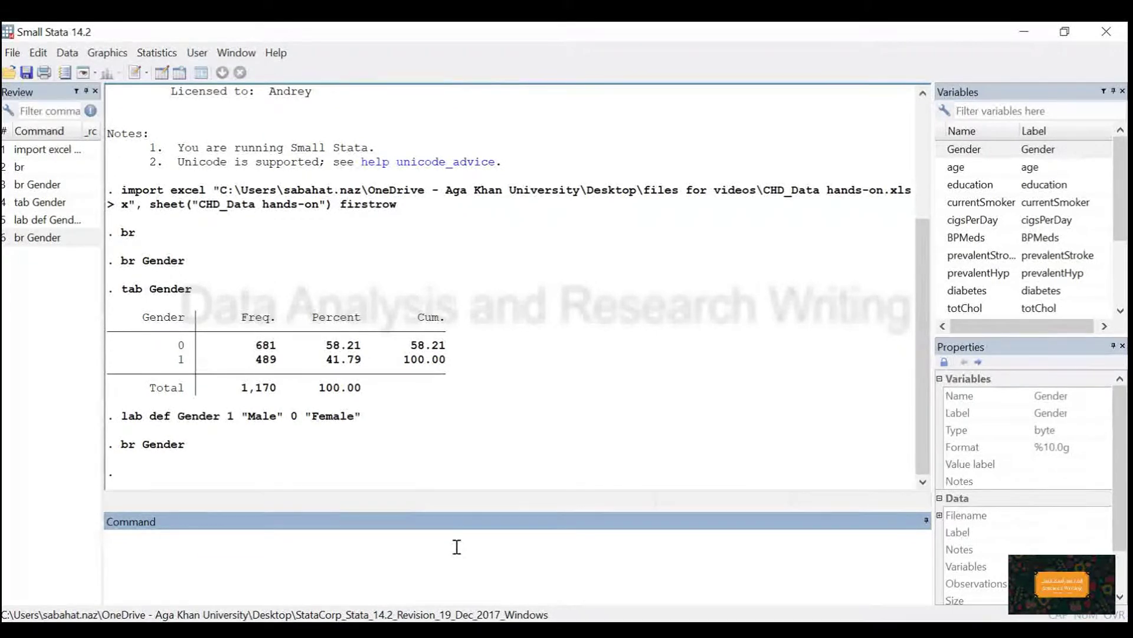
Attach the Gender value label to the Gender variable with lab val Gender Gender.
{"action": "type", "text": "lab val Gender"}
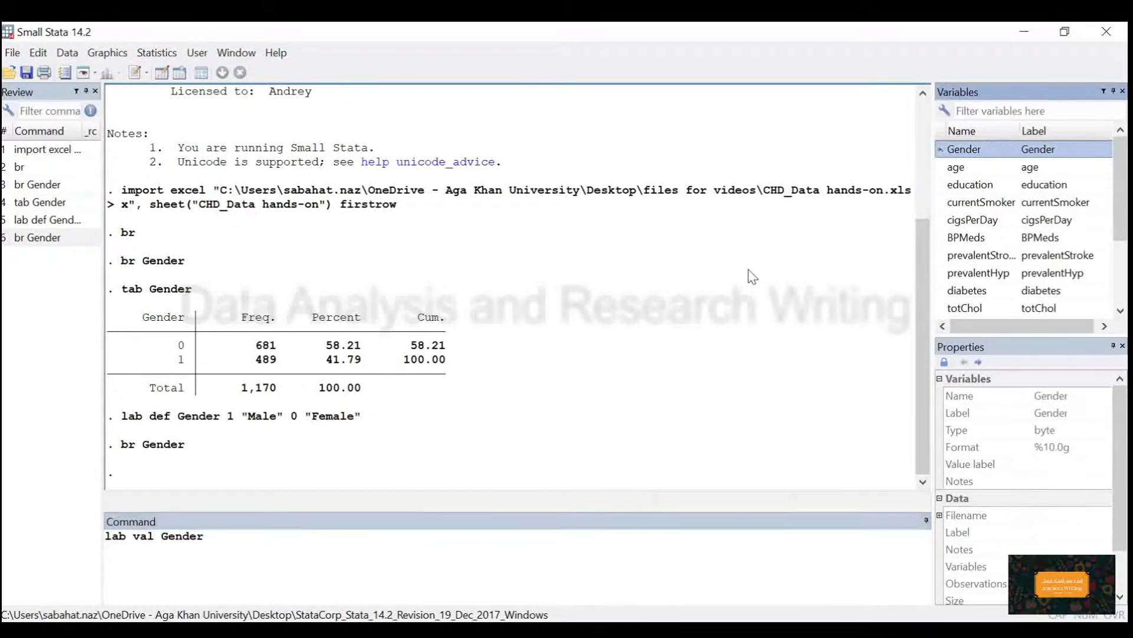
{"action": "type", "text": " Gender"}
{"action": "key", "text": "Return"}
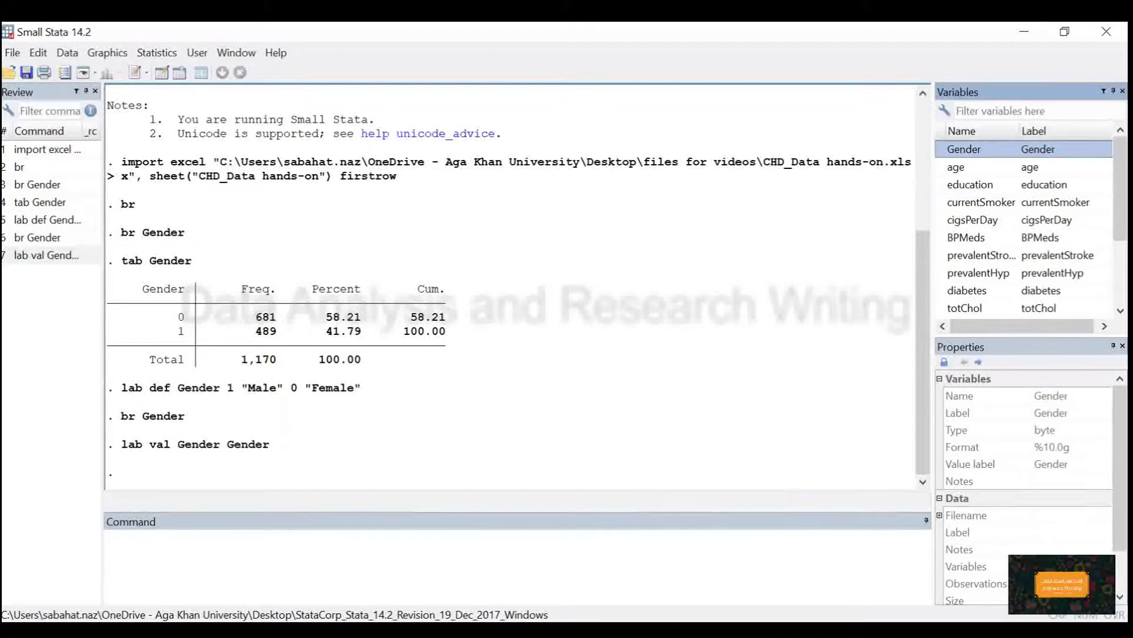
Check the labelled Gender values with br Gender, and rerun the frequency table with tab Gender.
{"action": "left_click", "coordinate": [597, 571]}
{"action": "type", "text": "br"}
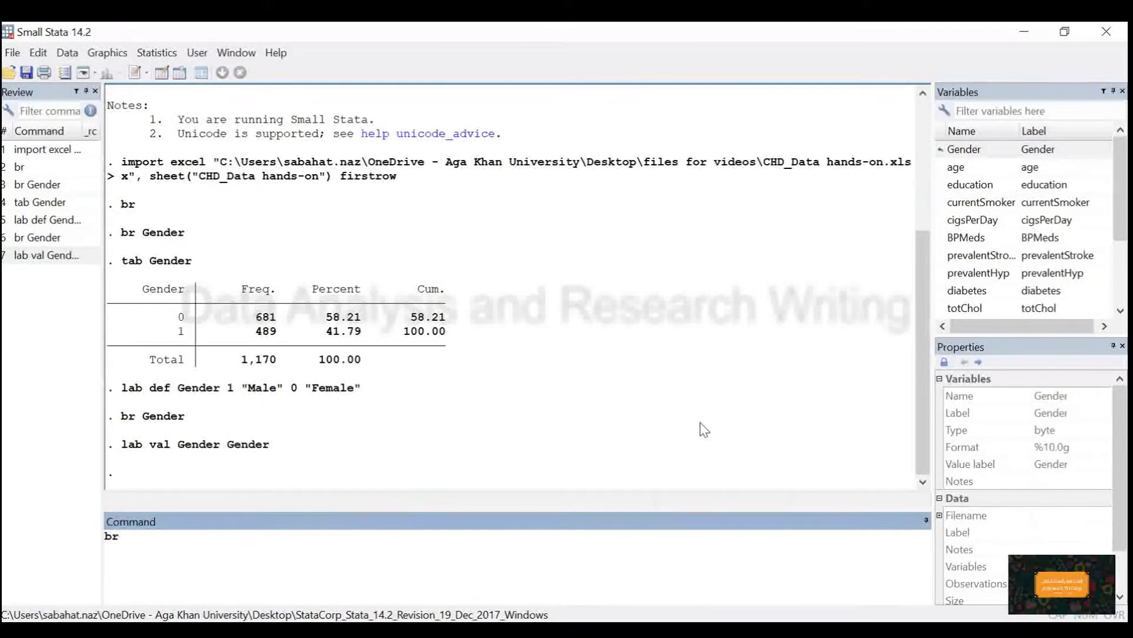
{"action": "type", "text": " Gender"}
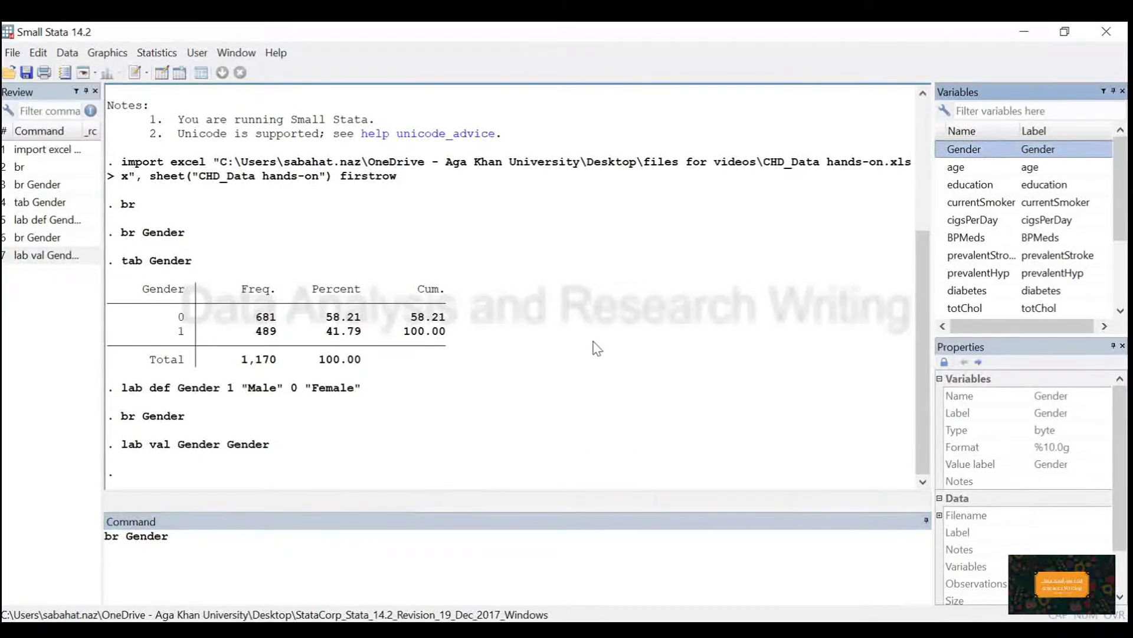
{"action": "key", "text": "Return"}
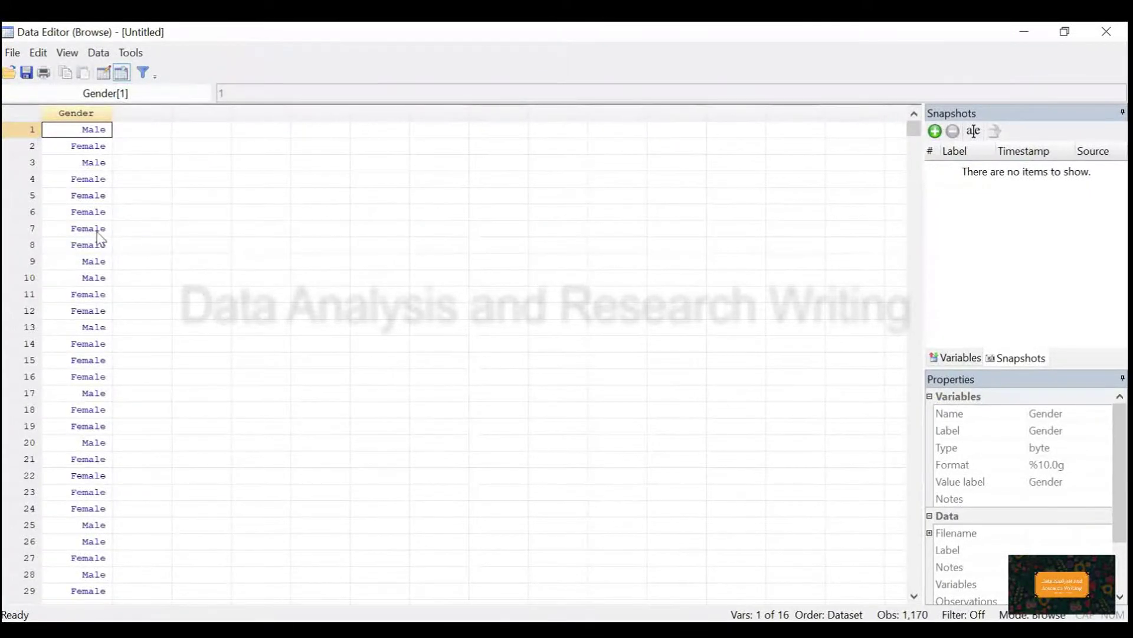
{"action": "left_click", "coordinate": [1102, 32]}
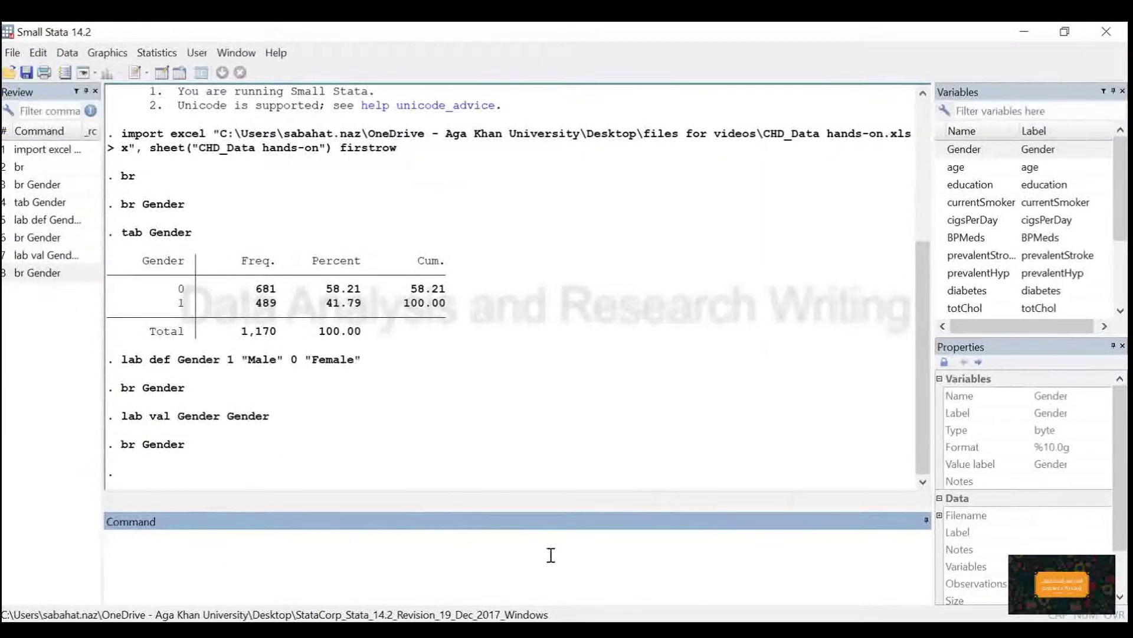
{"action": "type", "text": "tab Gender"}
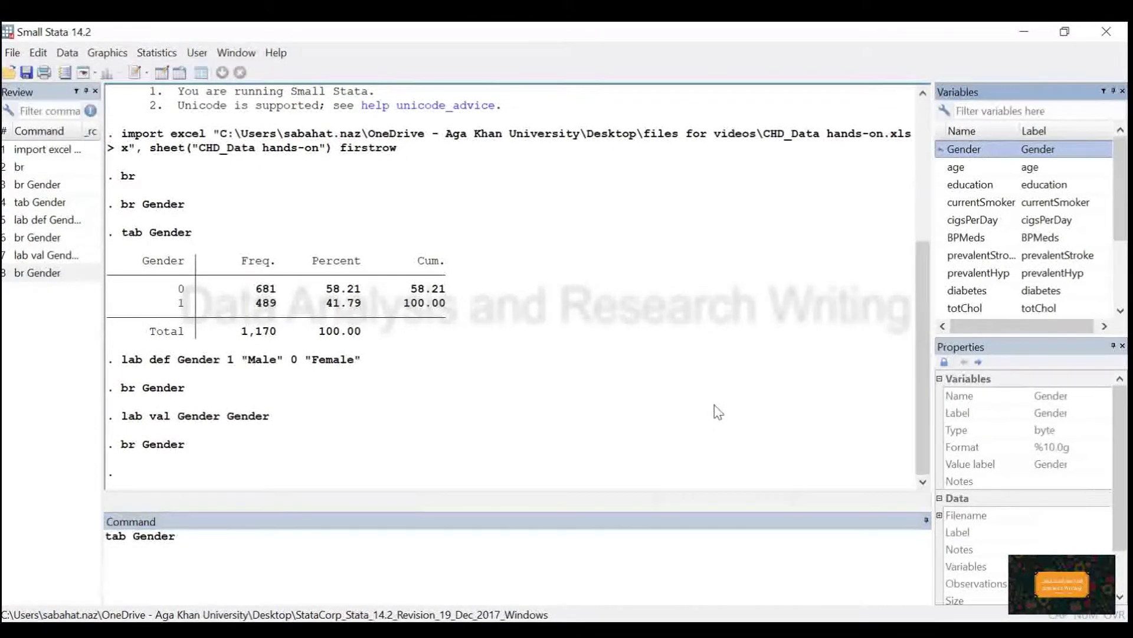
{"action": "key", "text": "Return"}
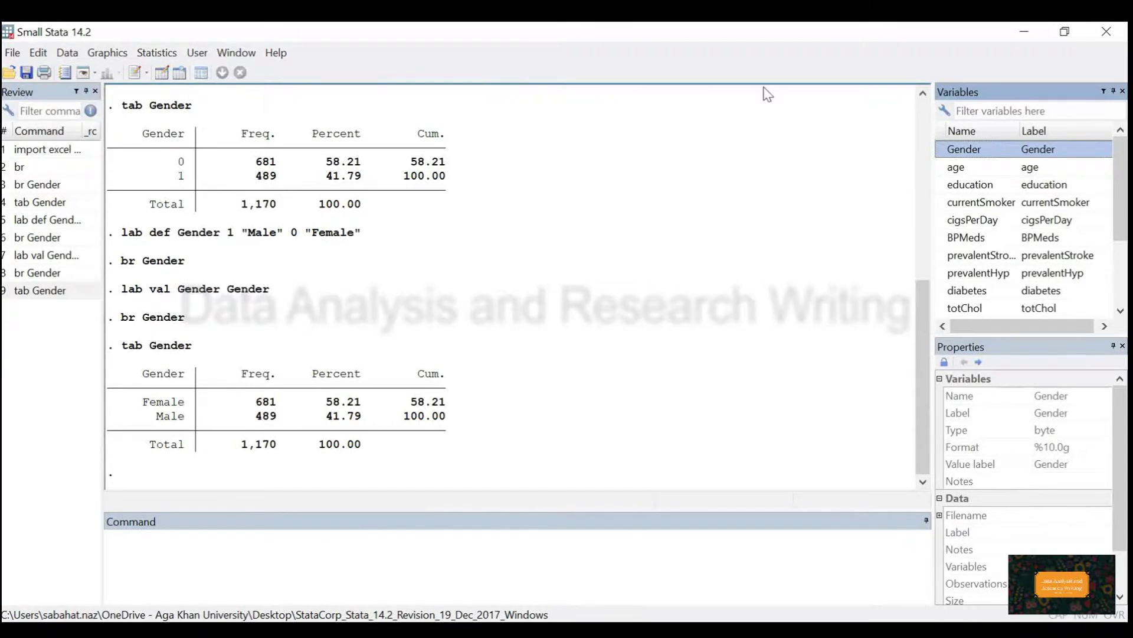
Copy the br, br Gender and first tab Gender commands from the results into a new do-file.
{"action": "left_click", "coordinate": [720, 96]}
{"action": "scroll", "coordinate": [720, 96], "scroll_direction": "up", "scroll_amount": 2}
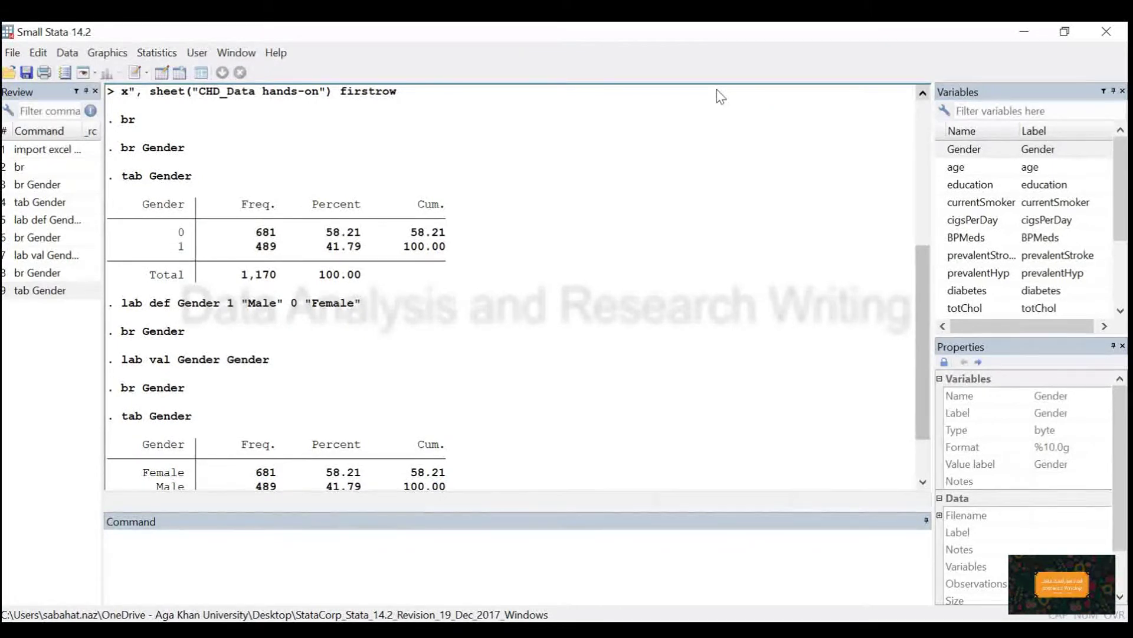
{"action": "left_click", "coordinate": [135, 78]}
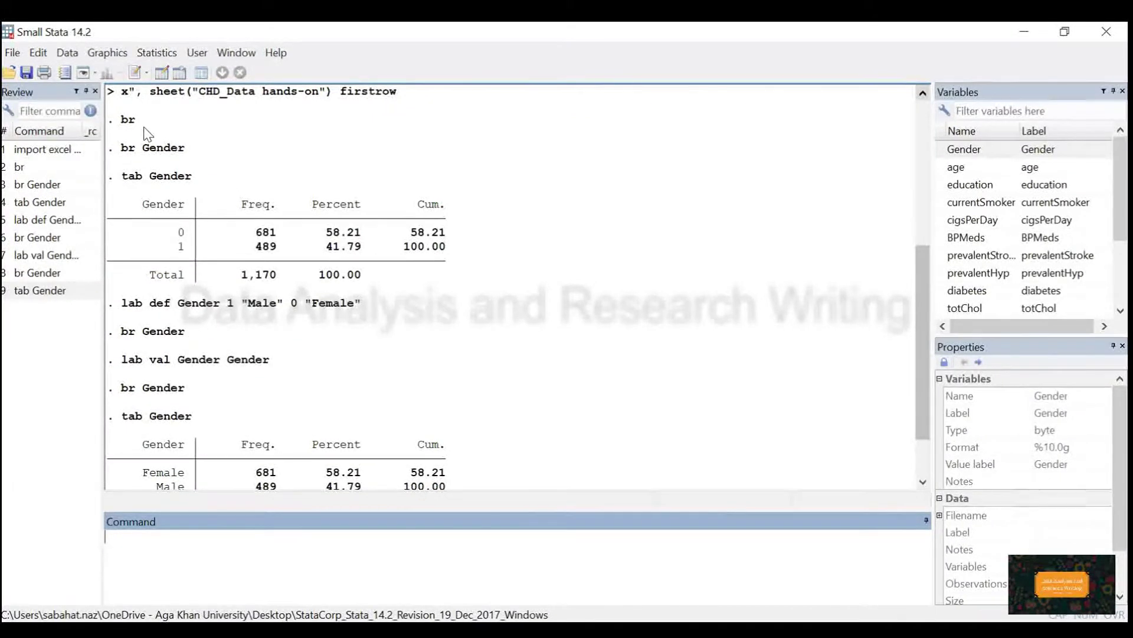
{"action": "double_click", "coordinate": [127, 121]}
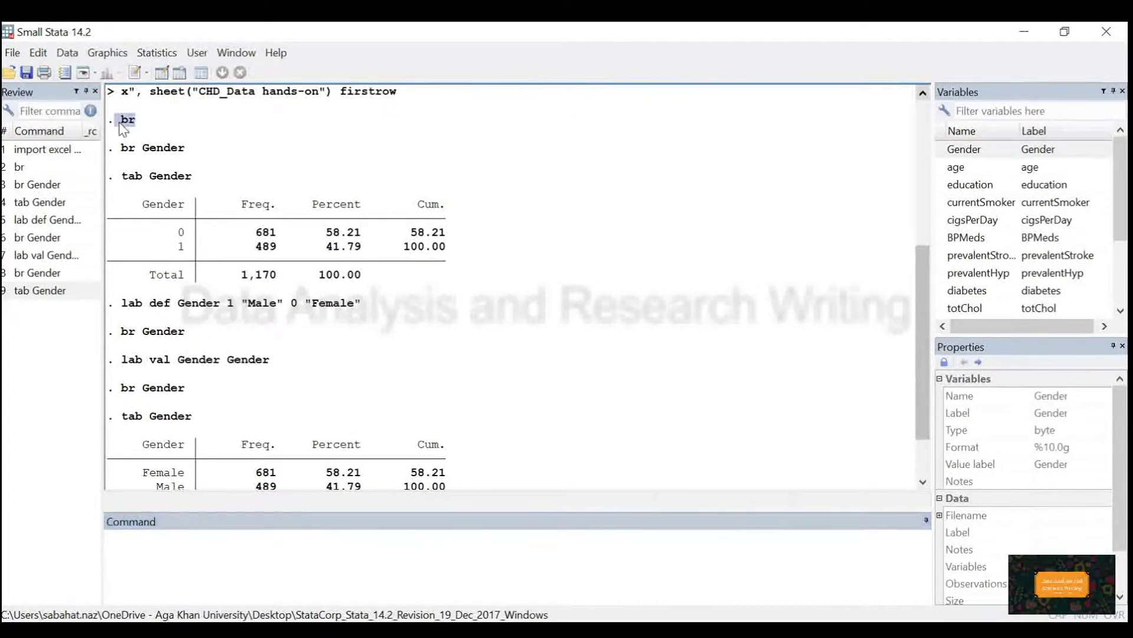
{"action": "left_click_drag", "start_coordinate": [155, 148], "coordinate": [188, 156]}
{"action": "left_click", "coordinate": [176, 141]}
{"action": "left_click_drag", "start_coordinate": [121, 119], "coordinate": [214, 182]}
{"action": "key", "text": "ctrl+c"}
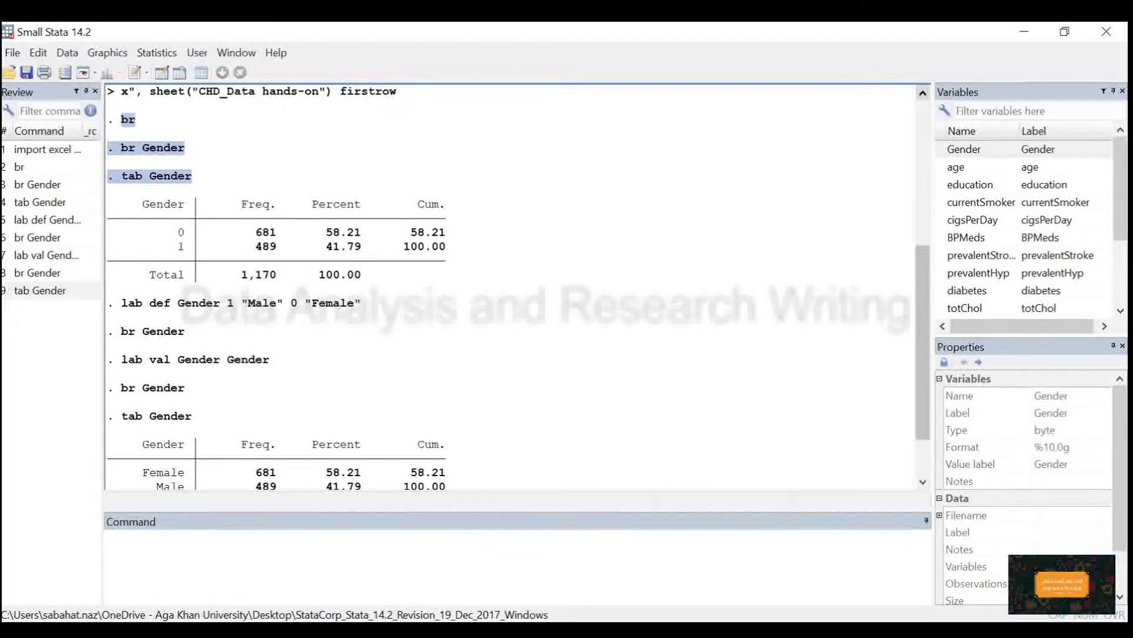
{"action": "key", "text": "ctrl+9"}
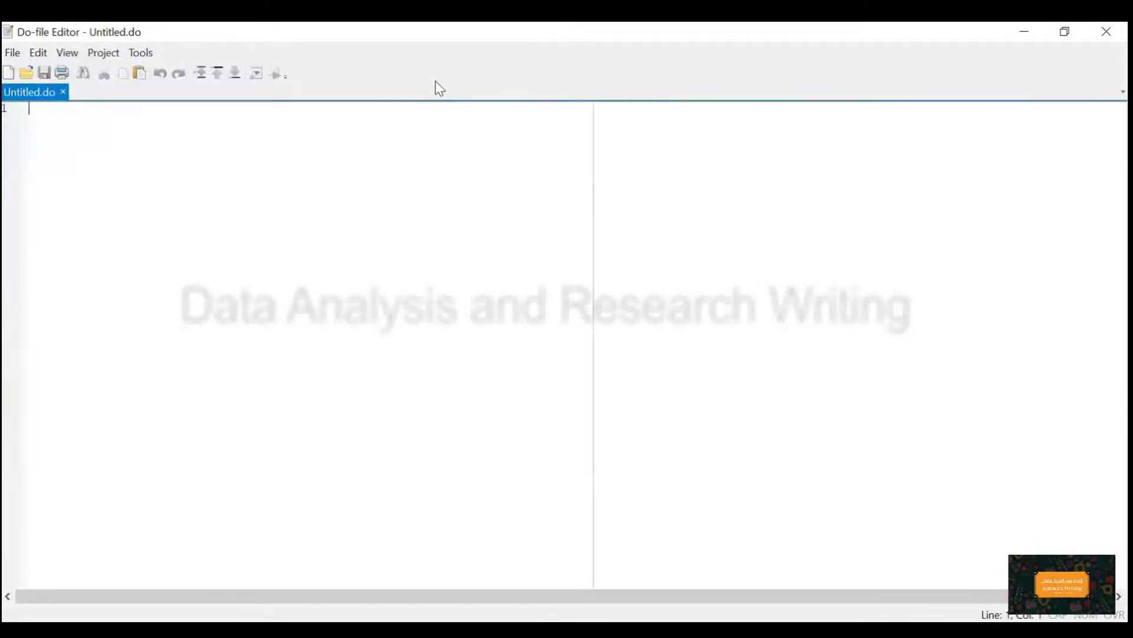
{"action": "key", "text": "ctrl+v"}
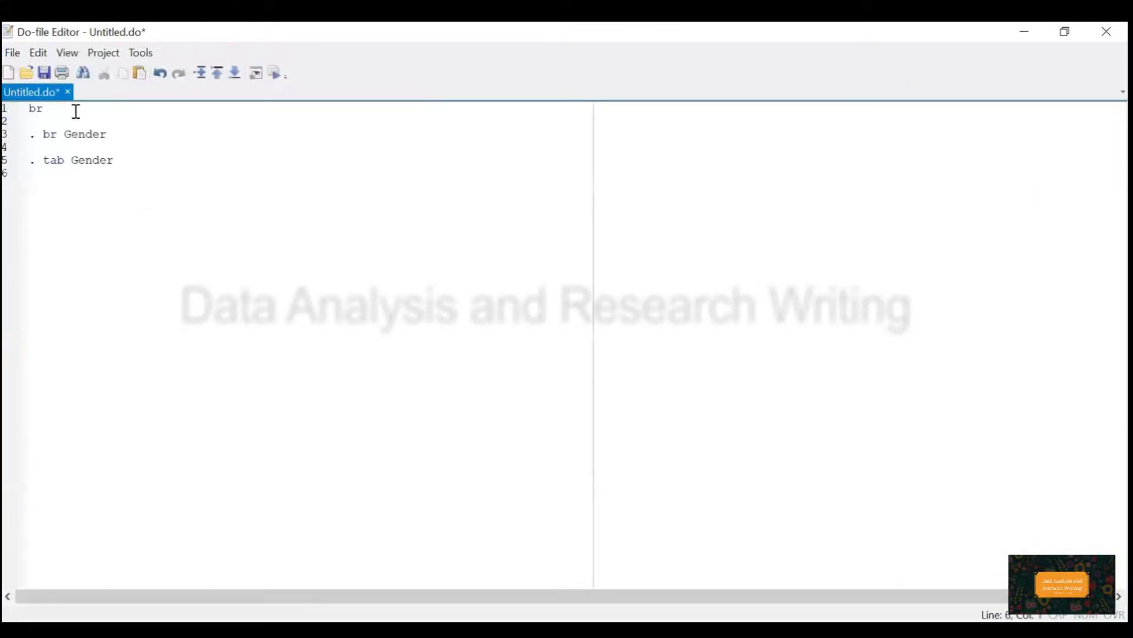
Remove the leading dots from the br Gender and tab Gender lines in the do-file.
{"action": "left_click", "coordinate": [43, 134]}
{"action": "key", "text": "BackSpace"}
{"action": "key", "text": "BackSpace"}
{"action": "key", "text": "Down"}
{"action": "key", "text": "Delete"}
{"action": "key", "text": "Delete"}
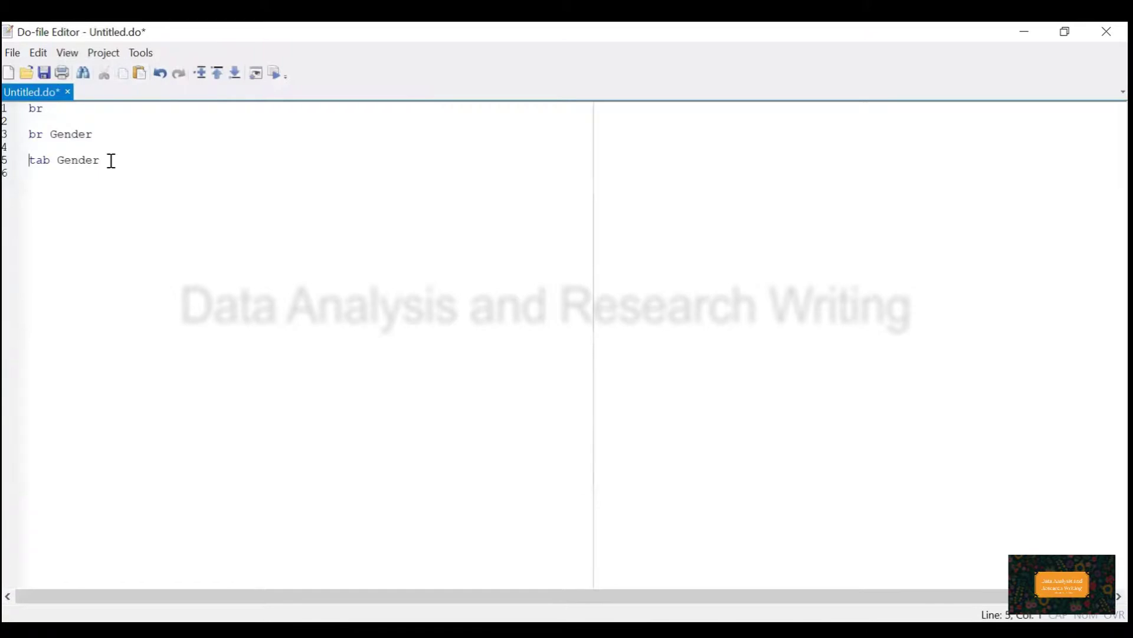
Copy the tab Gender line from the do-file and run it as a command in the main Stata window.
{"action": "left_click_drag", "start_coordinate": [112, 160], "coordinate": [20, 159]}
{"action": "key", "text": "ctrl+c"}
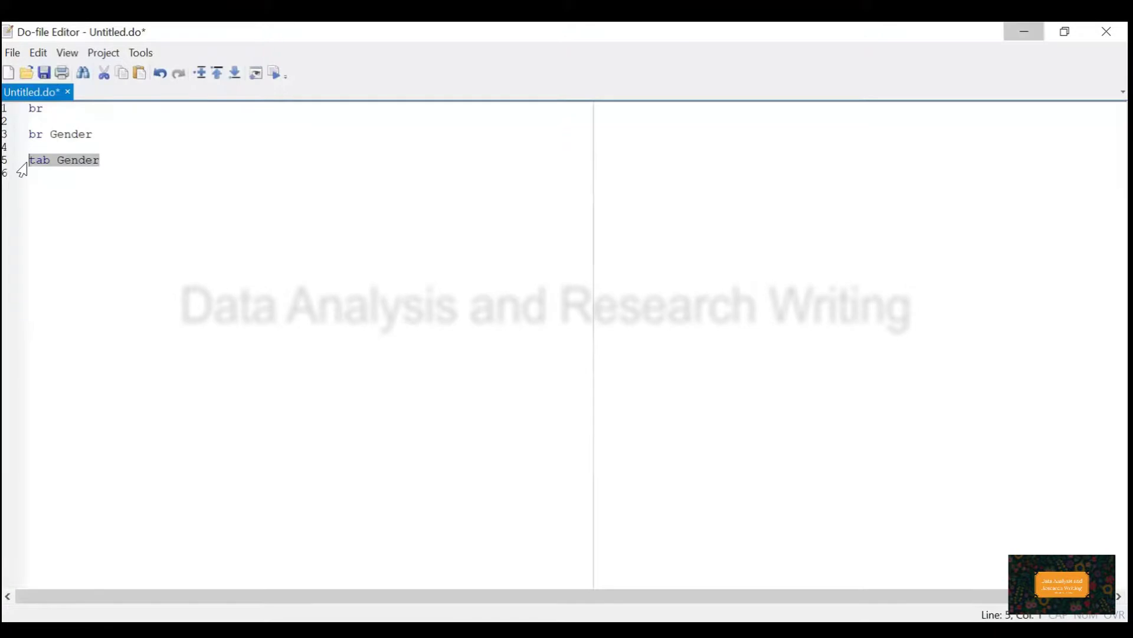
{"action": "key", "text": "alt+Tab"}
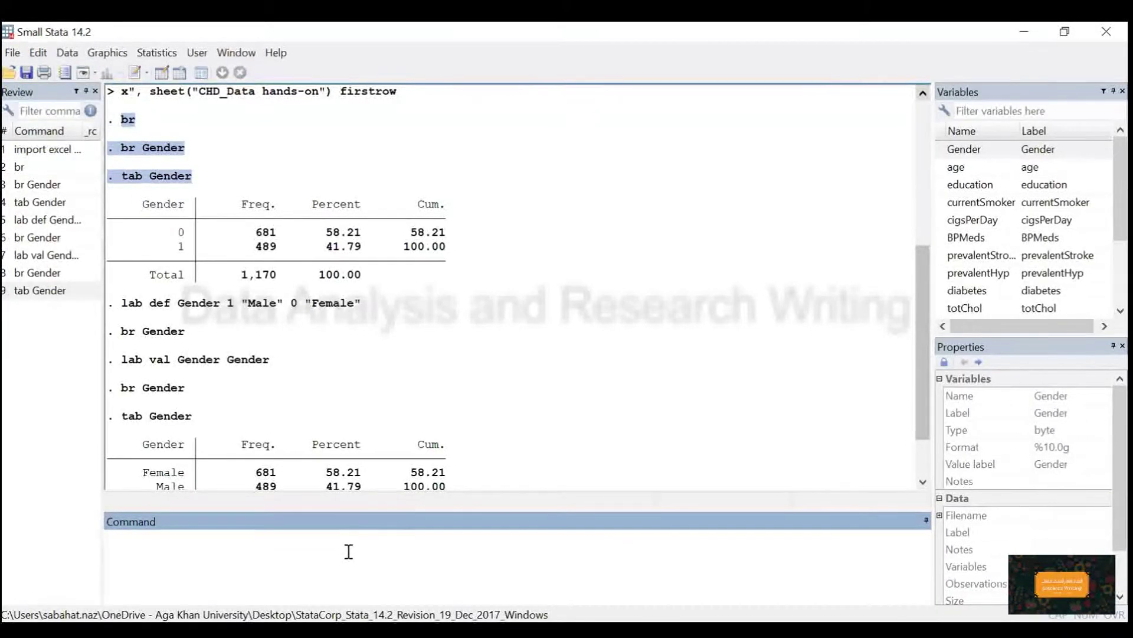
{"action": "key", "text": "ctrl+v"}
{"action": "key", "text": "Return"}
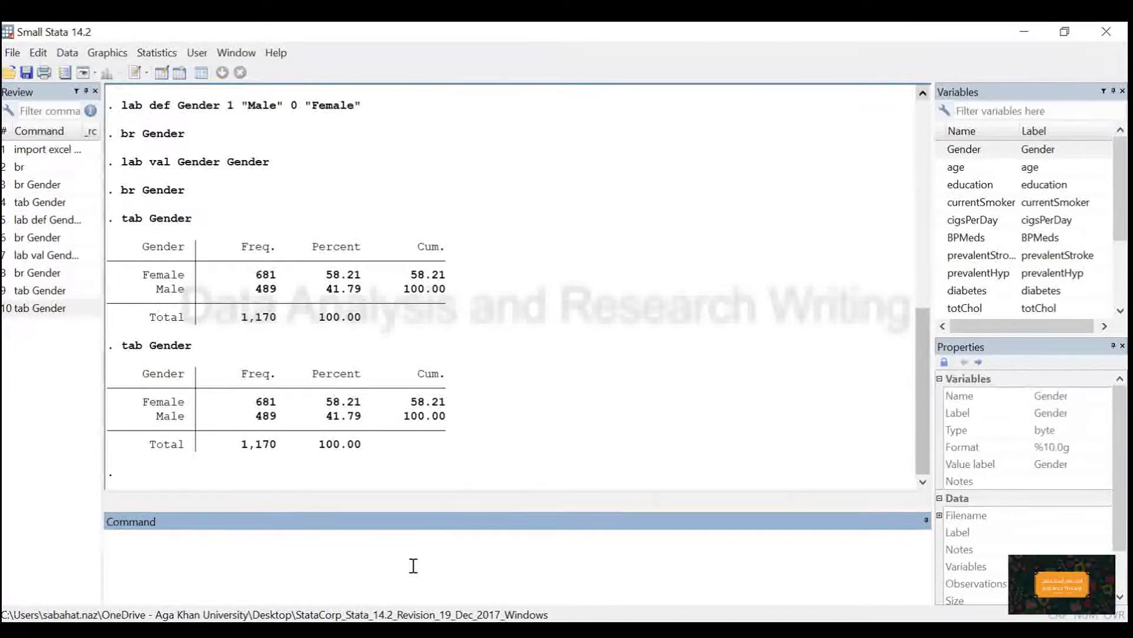
Generate a new variable Gender_1 filled with missing values using gen Gender_1=.
{"action": "type", "text": "gen"}
{"action": "type", "text": "Gender"}
{"action": "type", "text": "_"}
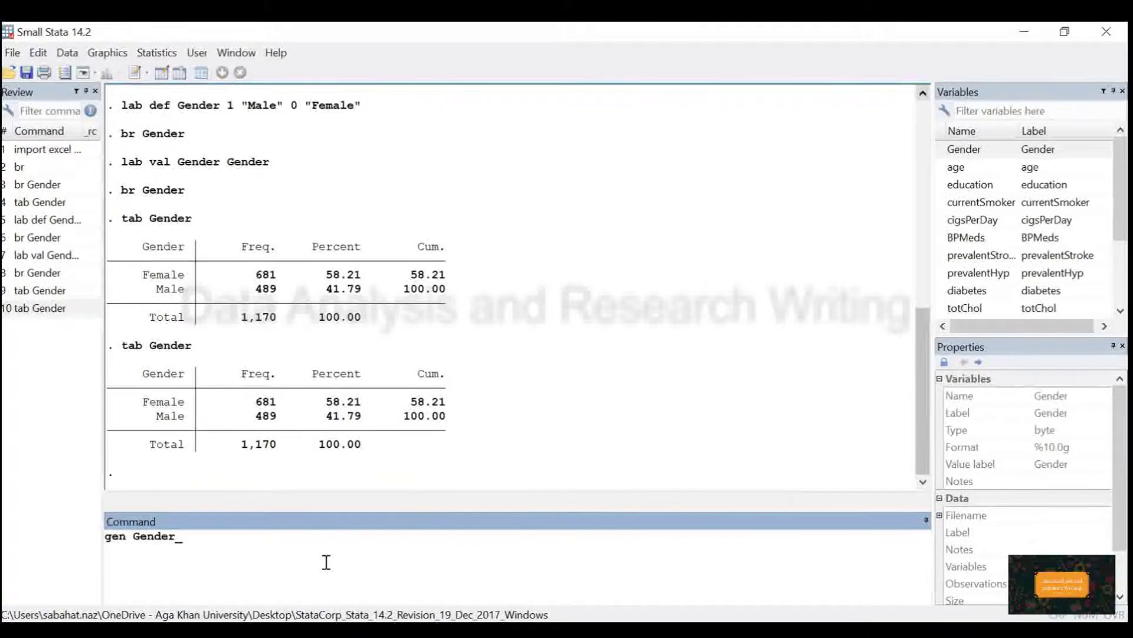
{"action": "type", "text": "1=."}
{"action": "key", "text": "Return"}
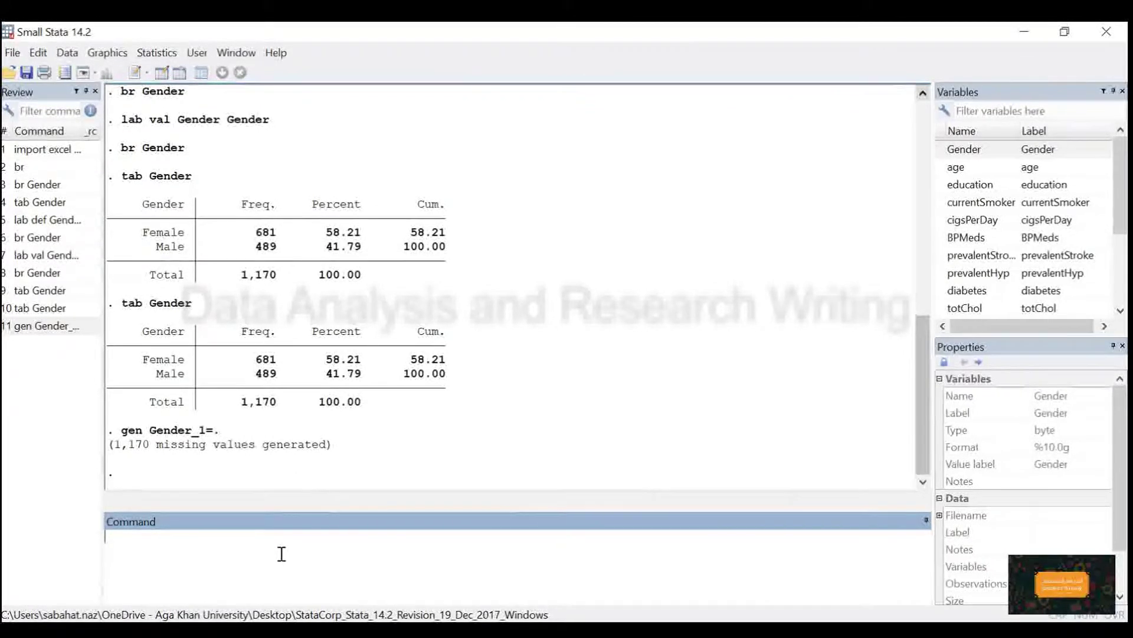
Browse the new variable with br Gender_1 to check its values, and close the data view.
{"action": "type", "text": "r"}
{"action": "scroll", "coordinate": [1103, 312], "scroll_direction": "down", "scroll_amount": 3}
{"action": "left_click", "coordinate": [1102, 306]}
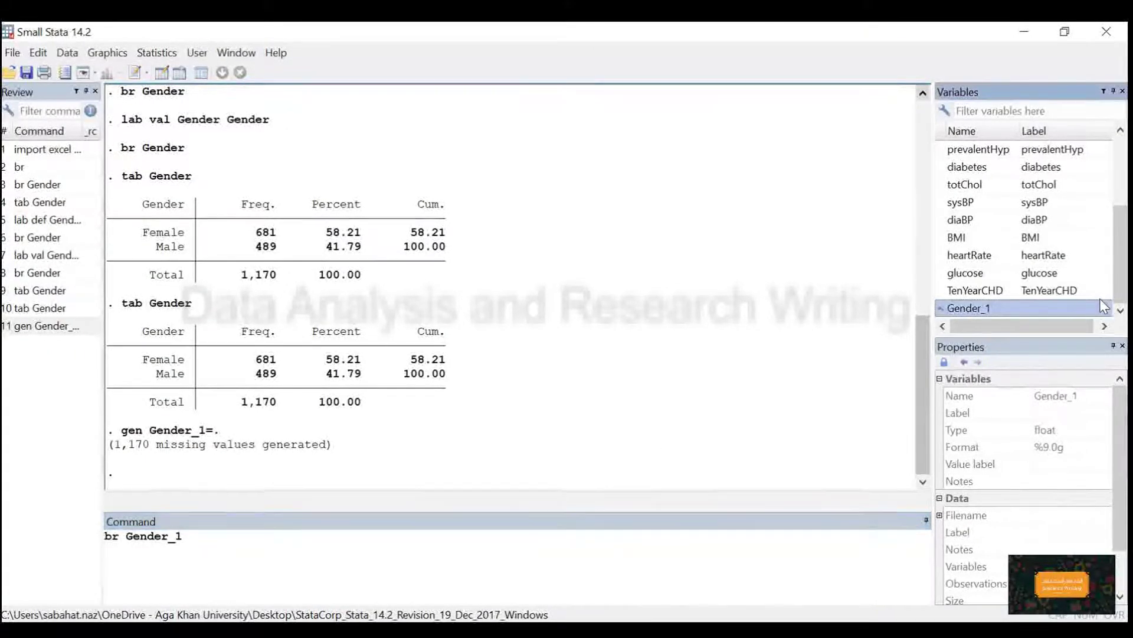
{"action": "key", "text": "Return"}
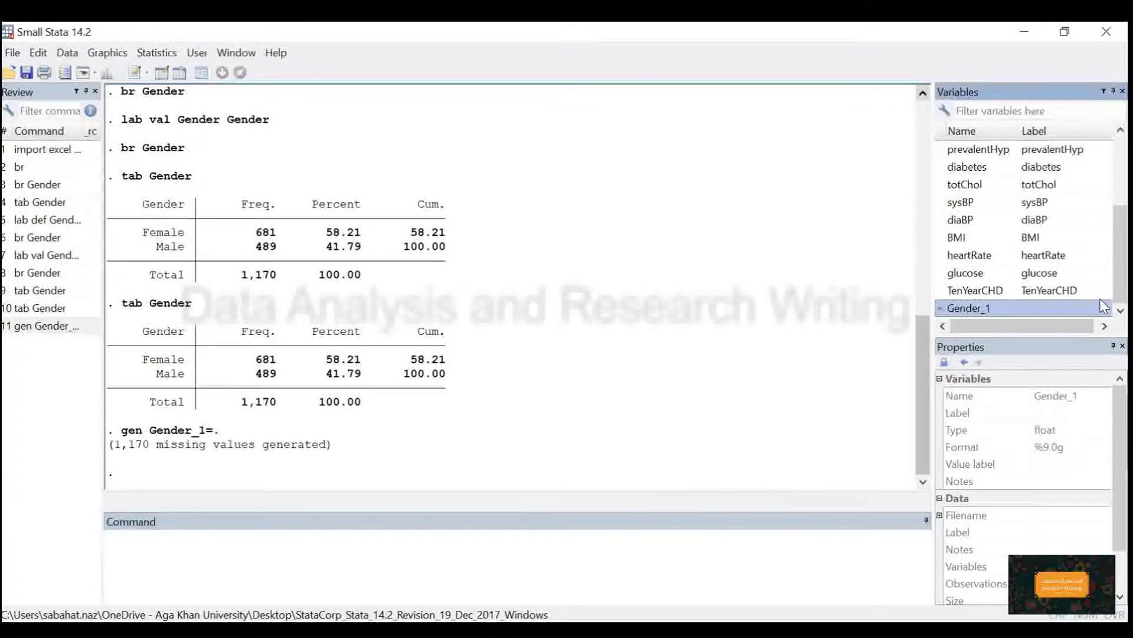
{"action": "left_click", "coordinate": [1105, 31]}
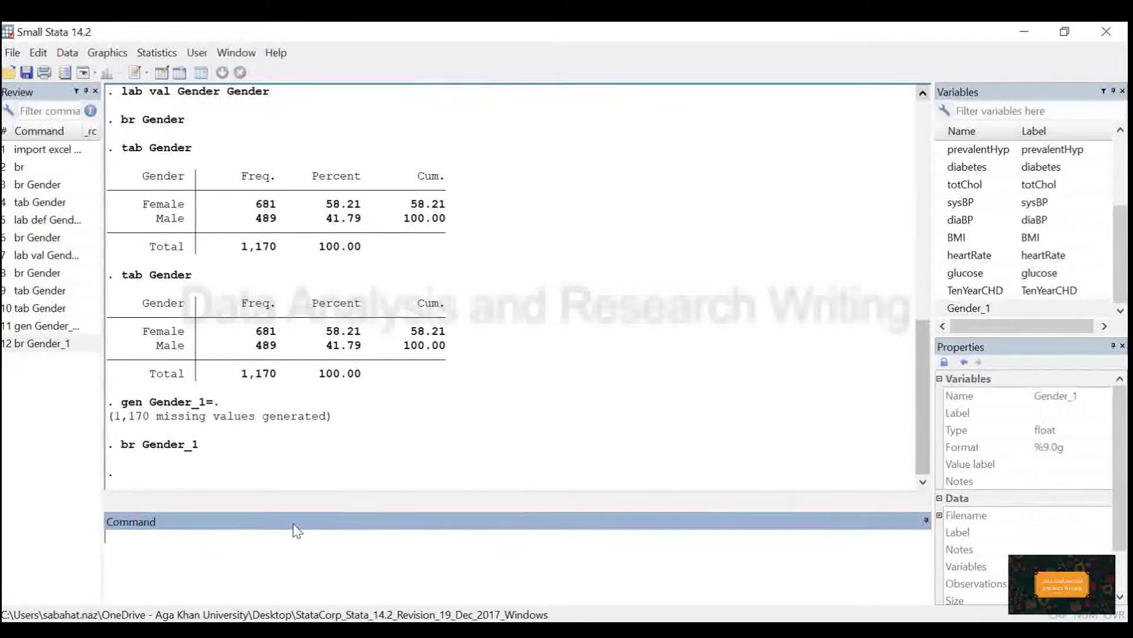
Recode males in the new variable by running replace Gender_1=1 if Gender==1.
{"action": "type", "text": "replace"}
{"action": "double_click", "coordinate": [968, 307]}
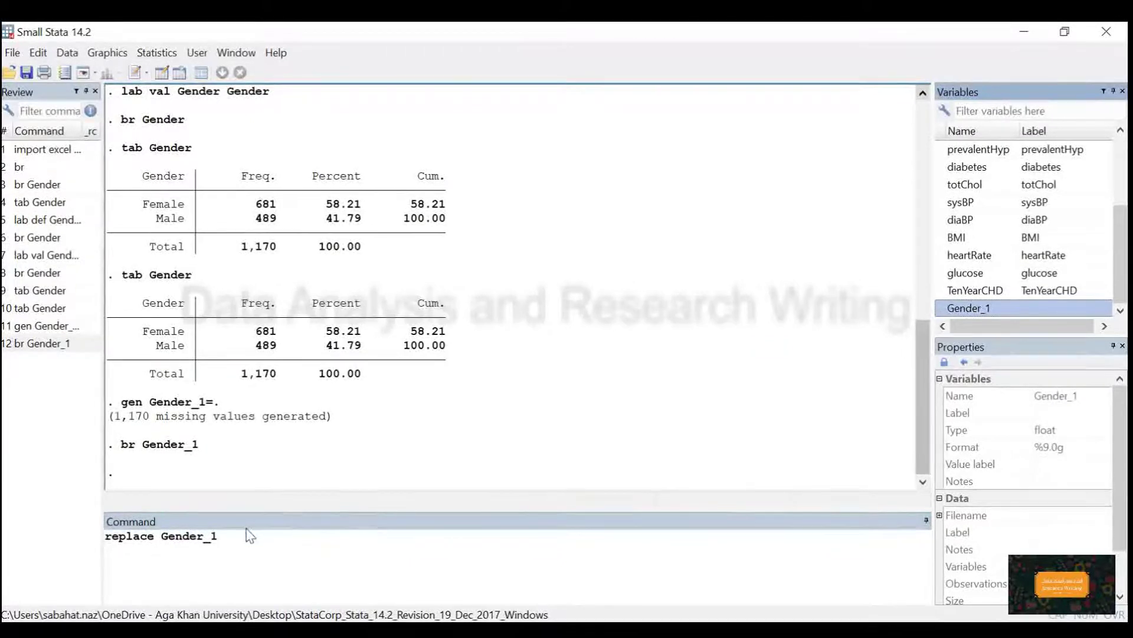
{"action": "left_click", "coordinate": [236, 547]}
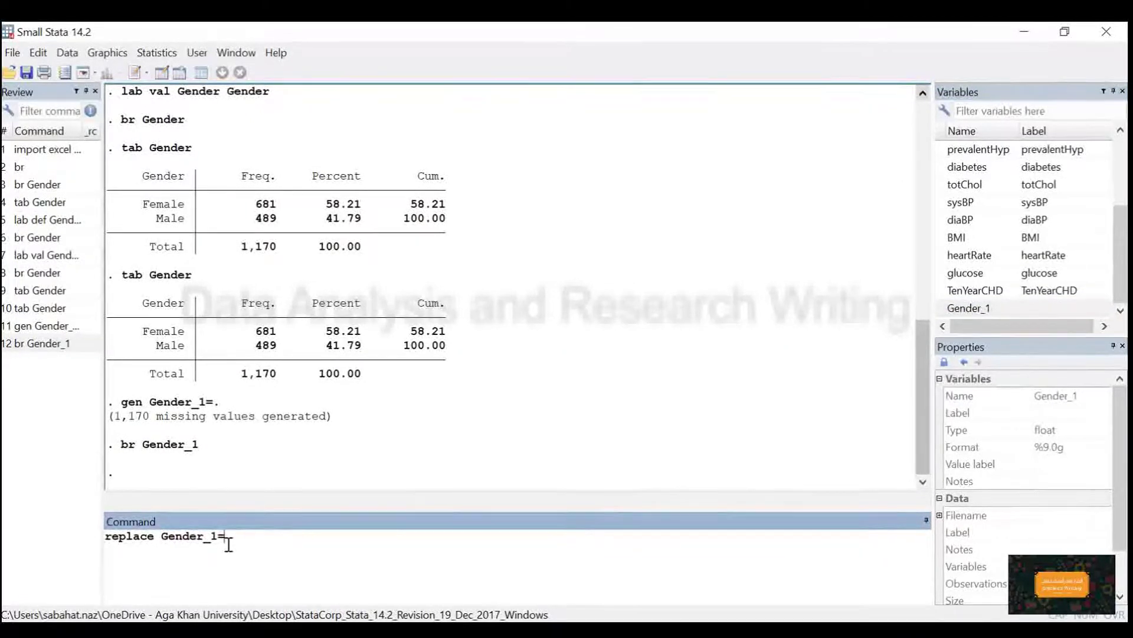
{"action": "type", "text": "=1 if"}
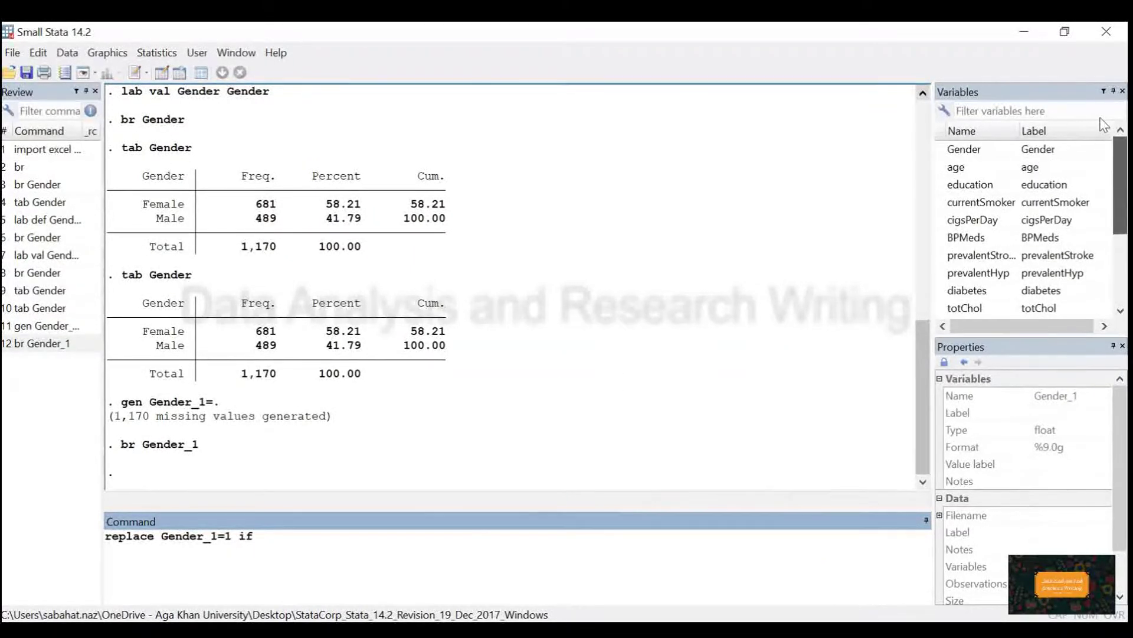
{"action": "left_click", "coordinate": [1003, 149]}
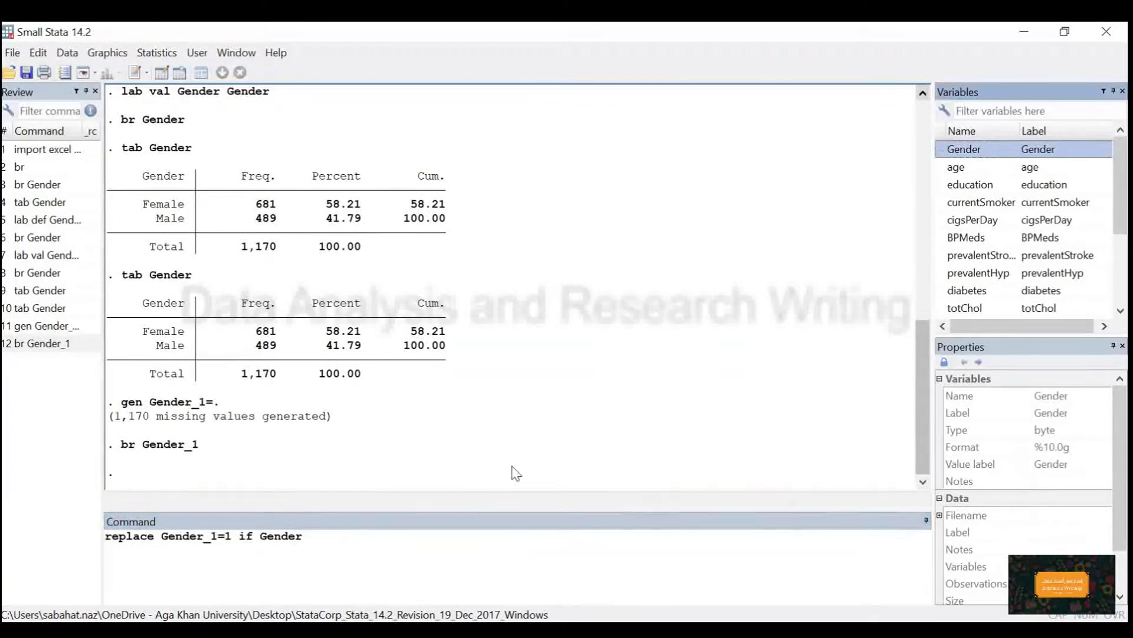
{"action": "left_click", "coordinate": [442, 555]}
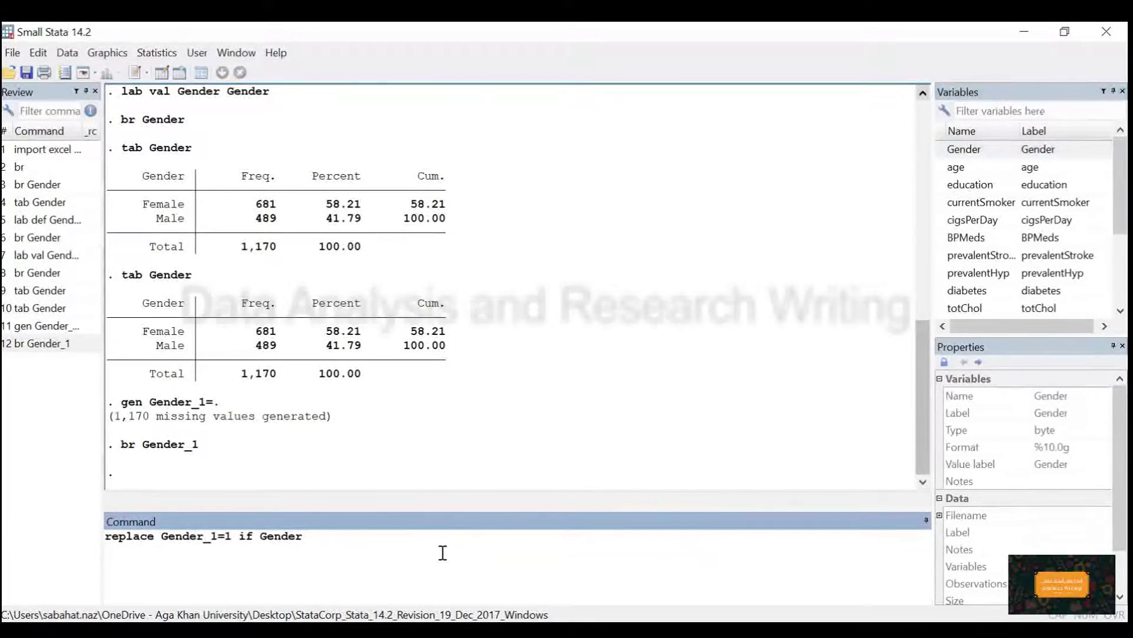
{"action": "type", "text": "==1"}
{"action": "key", "text": "Return"}
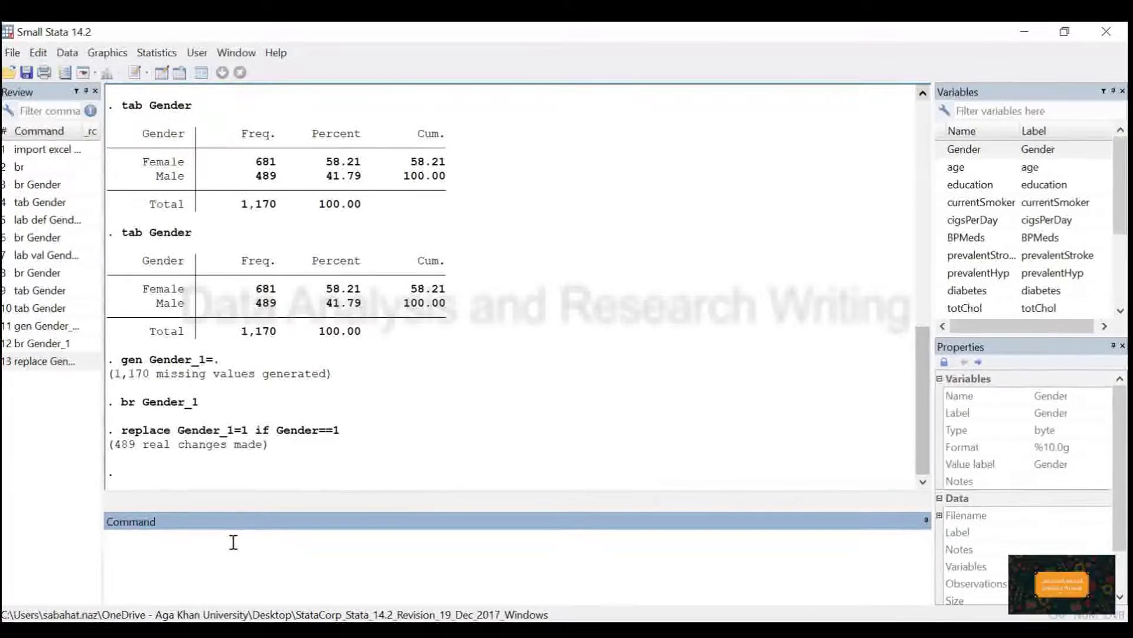
Recode females in the new variable by running replace Gender_1=2 if Gender==0.
{"action": "type", "text": "replace"}
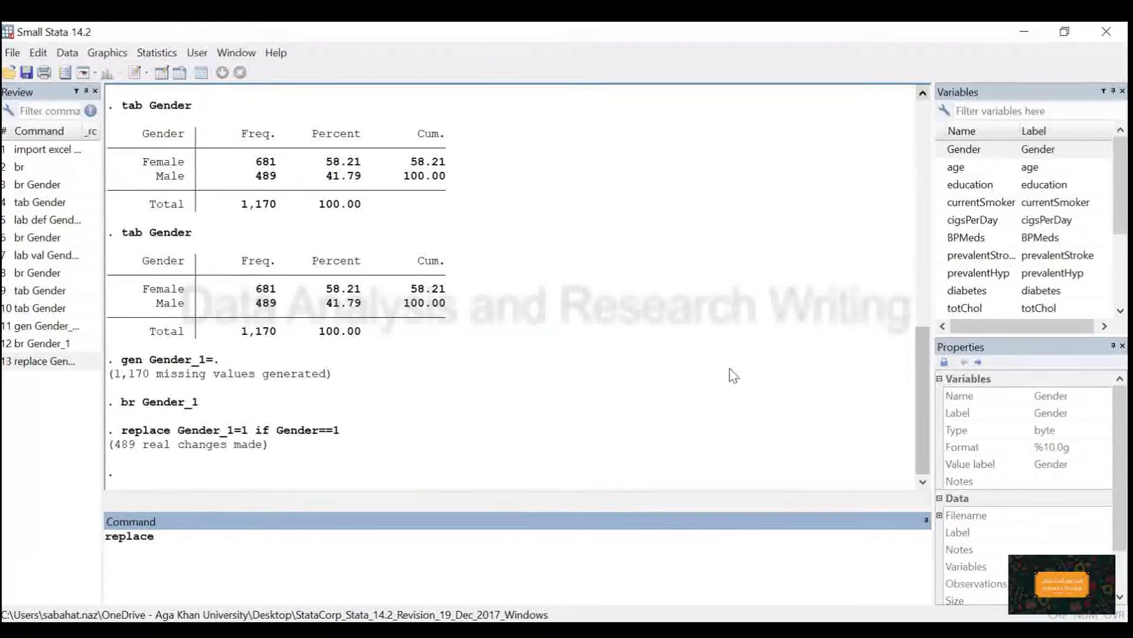
{"action": "scroll", "coordinate": [1104, 278], "scroll_direction": "down", "scroll_amount": 3}
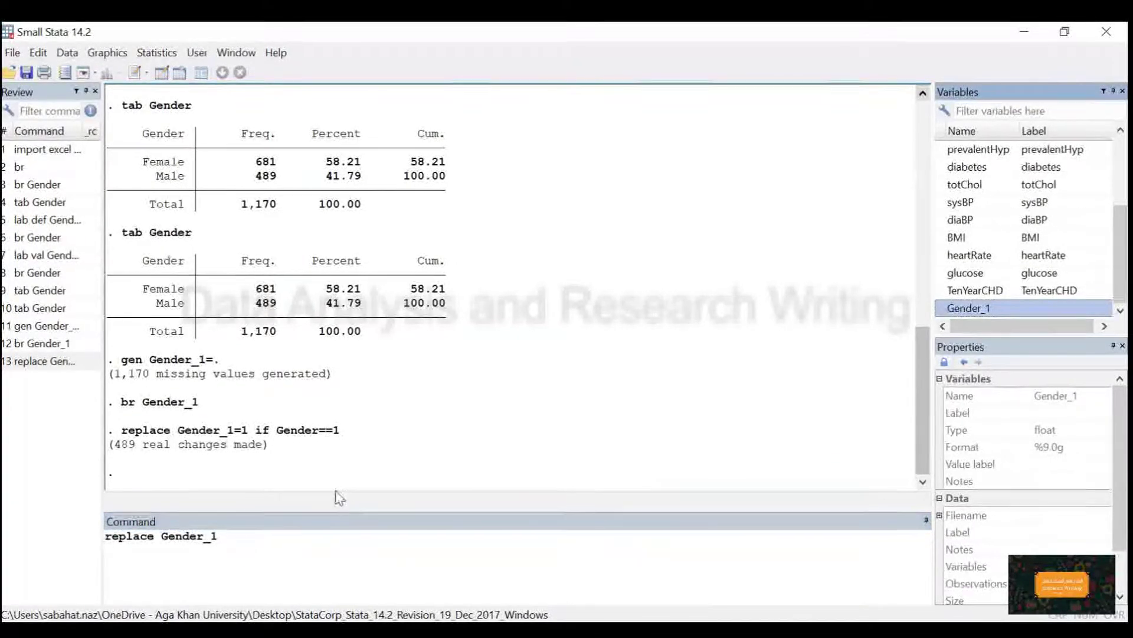
{"action": "left_click", "coordinate": [301, 552]}
{"action": "type", "text": "=2"}
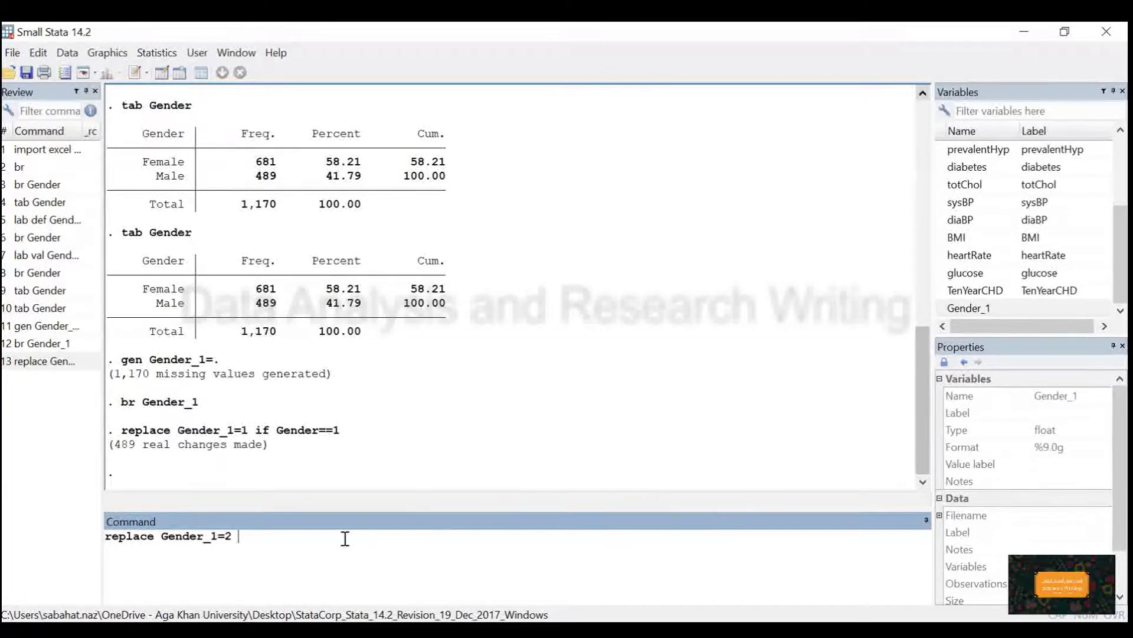
{"action": "type", "text": "f"}
{"action": "scroll", "coordinate": [1101, 155], "scroll_direction": "up", "scroll_amount": 3}
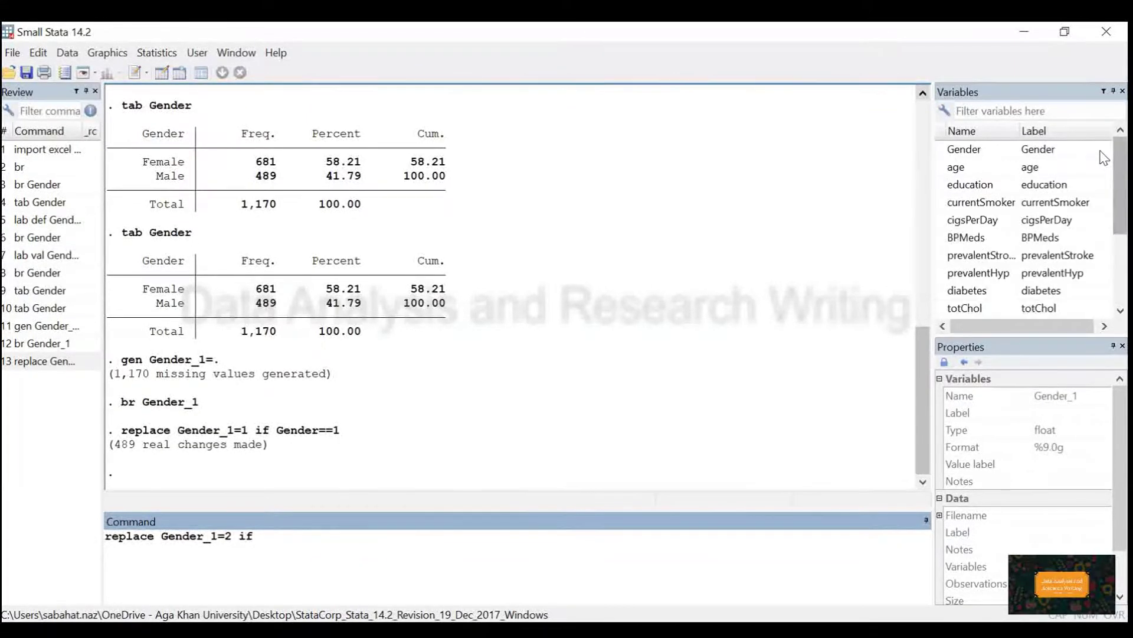
{"action": "double_click", "coordinate": [1102, 151]}
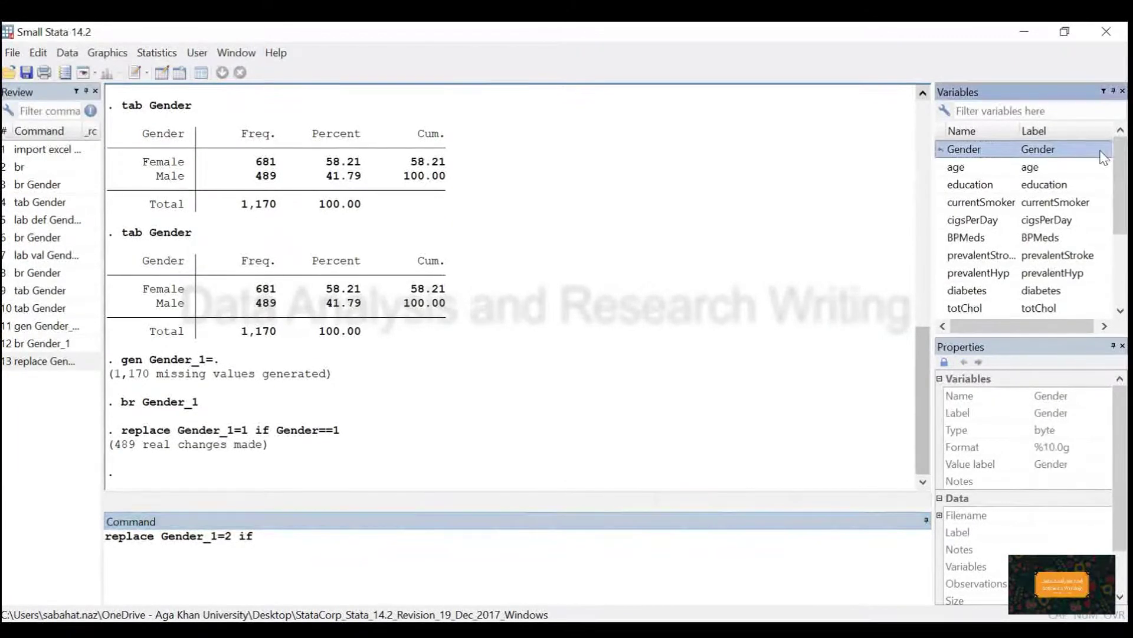
{"action": "left_click", "coordinate": [656, 539]}
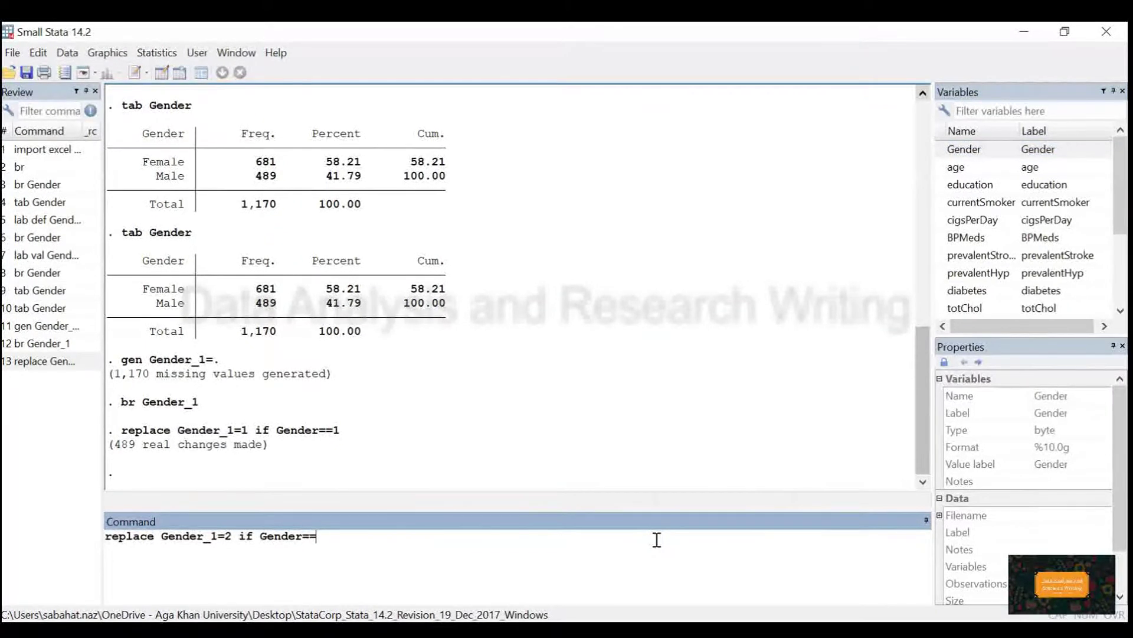
{"action": "key", "text": "Return"}
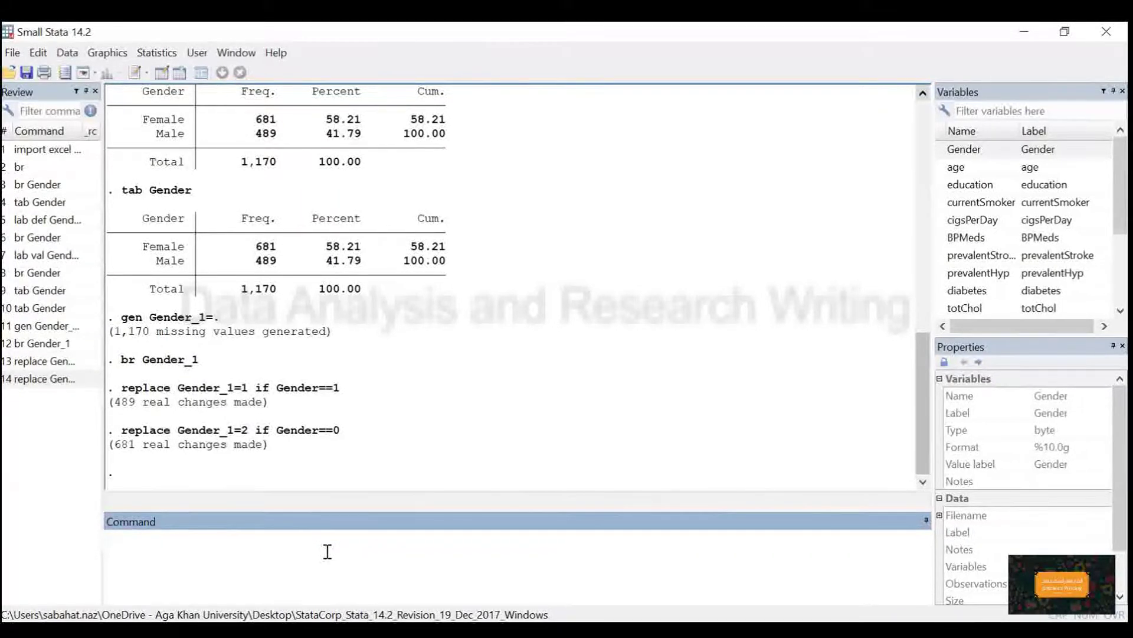
Define the value label for the recoded variable with lab def Gender_1 1 "Male" 2 "Female".
{"action": "type", "text": "ab d"}
{"action": "type", "text": "ef"}
{"action": "scroll", "coordinate": [1086, 292], "scroll_direction": "down", "scroll_amount": 3}
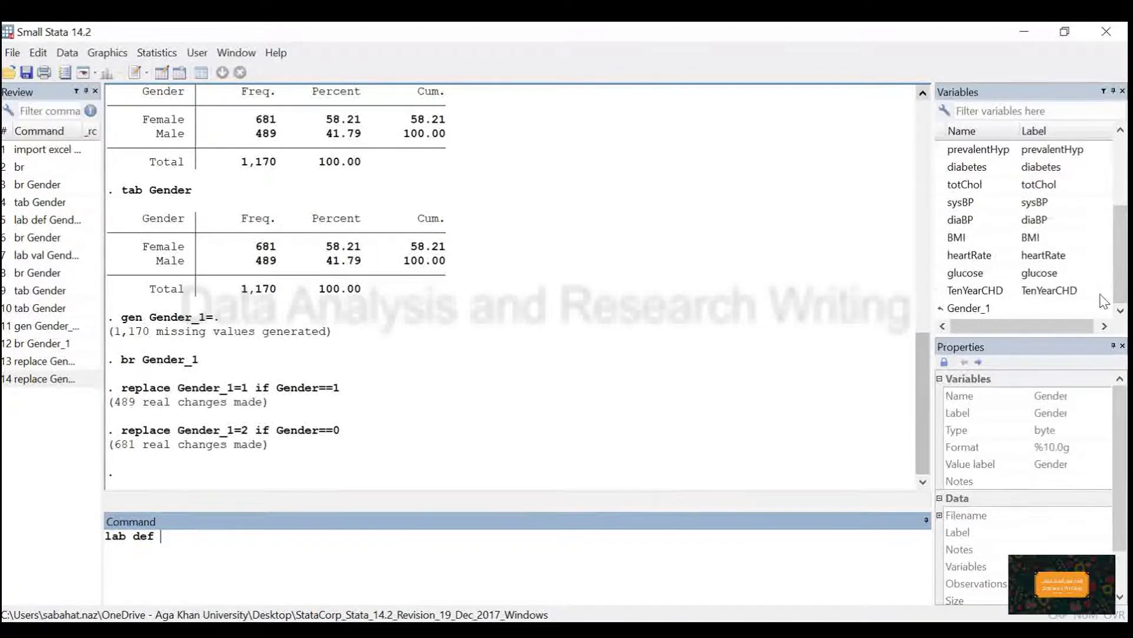
{"action": "double_click", "coordinate": [1103, 304]}
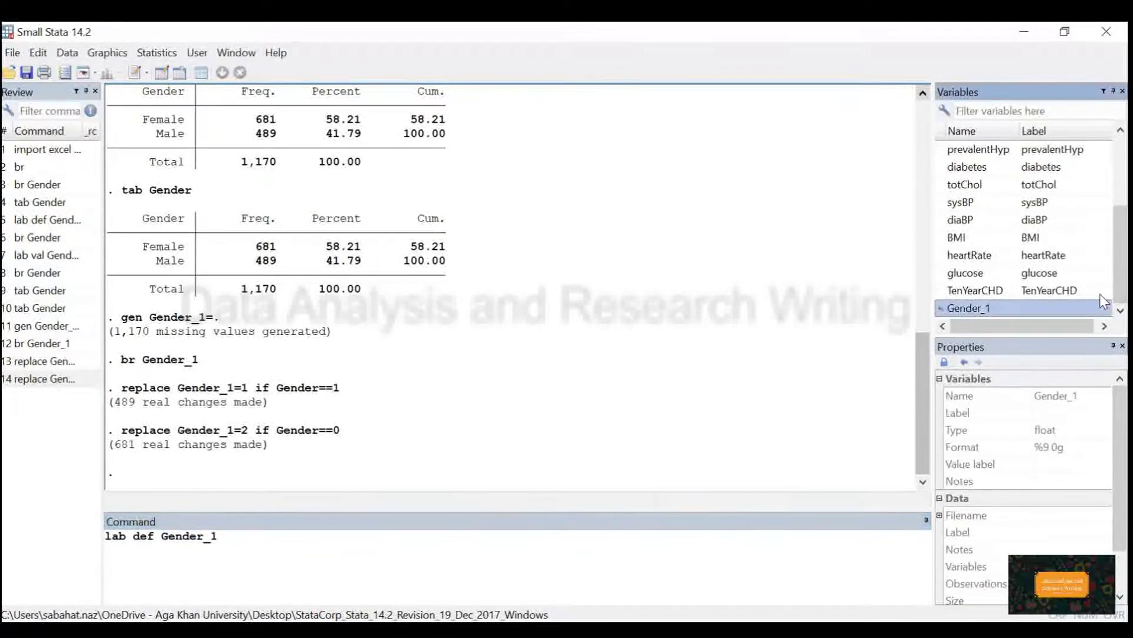
{"action": "left_click", "coordinate": [466, 558]}
{"action": "type", "text": "1 \"Male\" 2 \"F"}
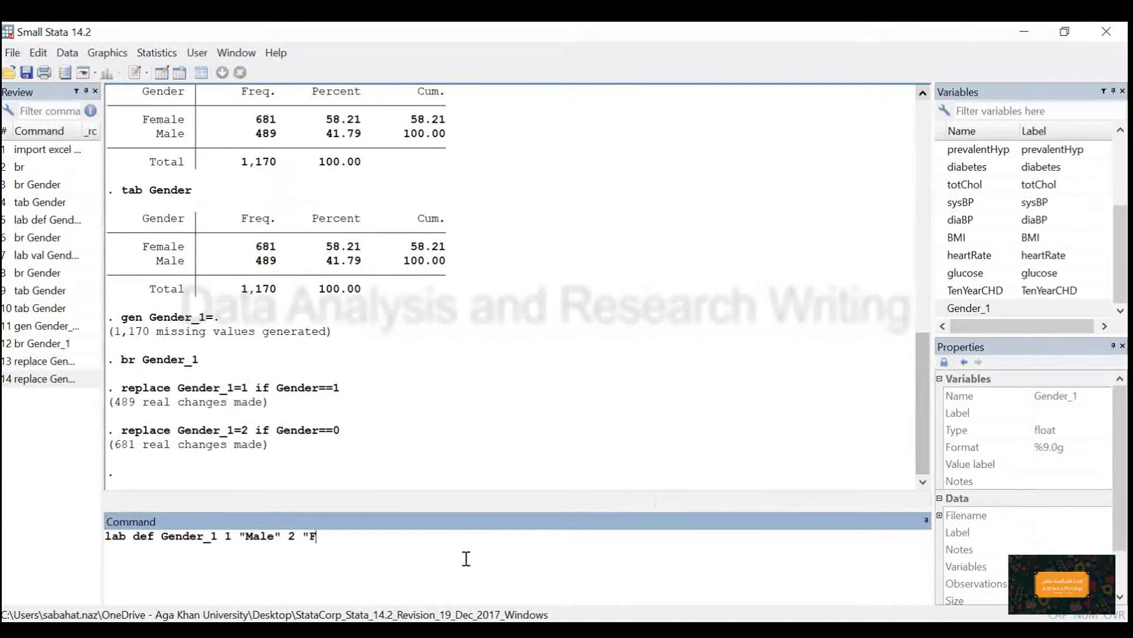
{"action": "type", "text": "\""}
{"action": "key", "text": "Return"}
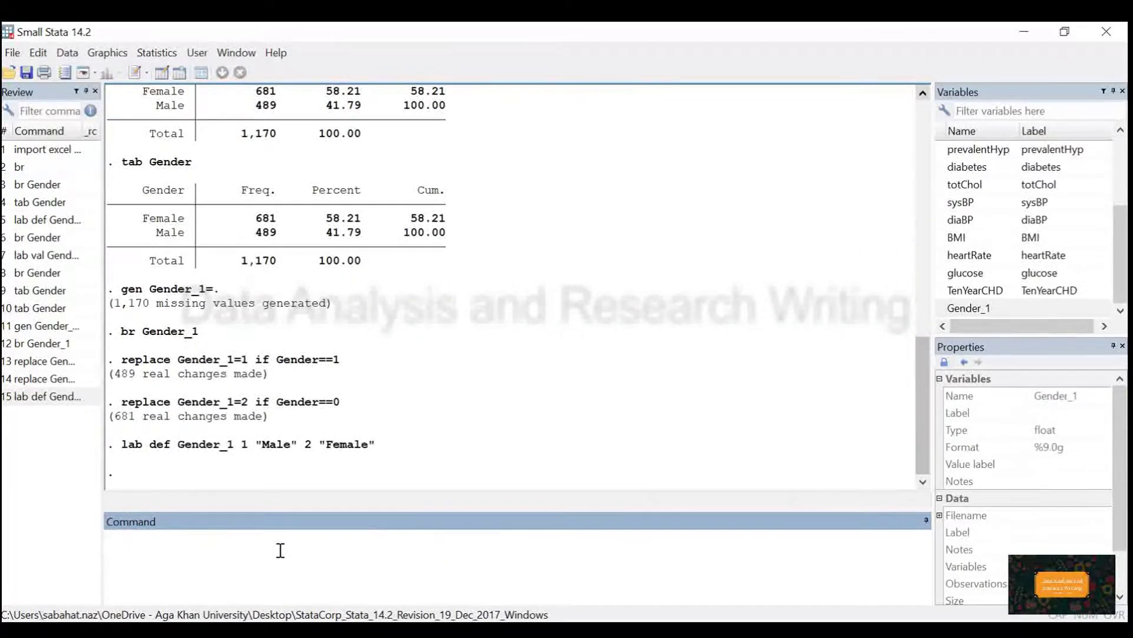
Attach the Gender_1 value label to the Gender_1 variable with lab val Gender_1 Gender_1.
{"action": "type", "text": "lab val"}
{"action": "double_click", "coordinate": [968, 308]}
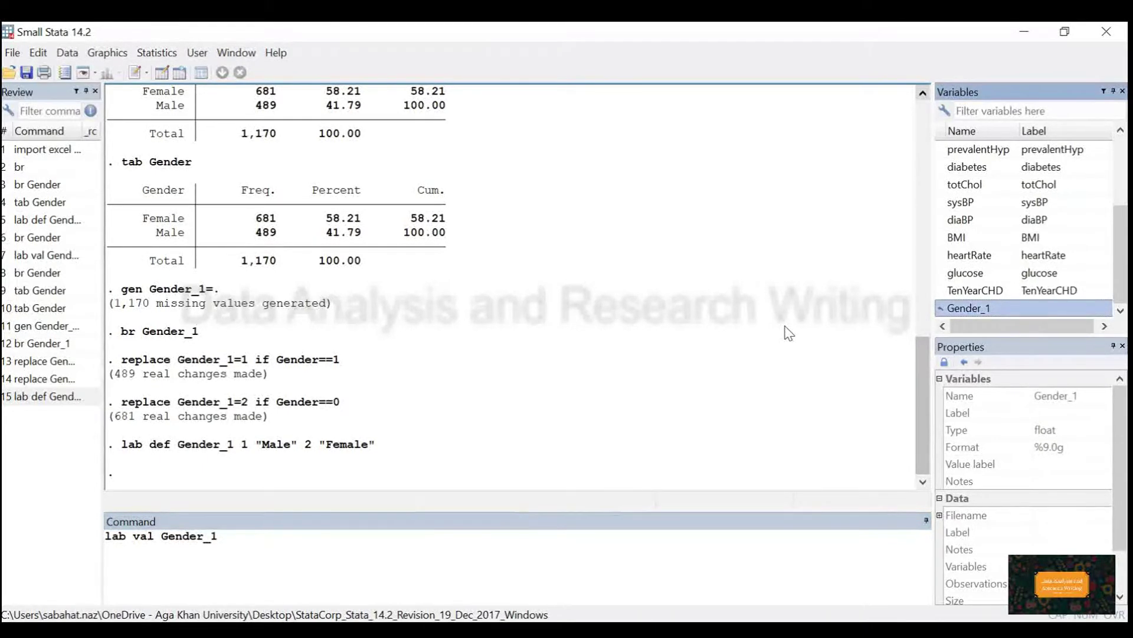
{"action": "type", "text": "Gender_1"}
{"action": "key", "text": "Return"}
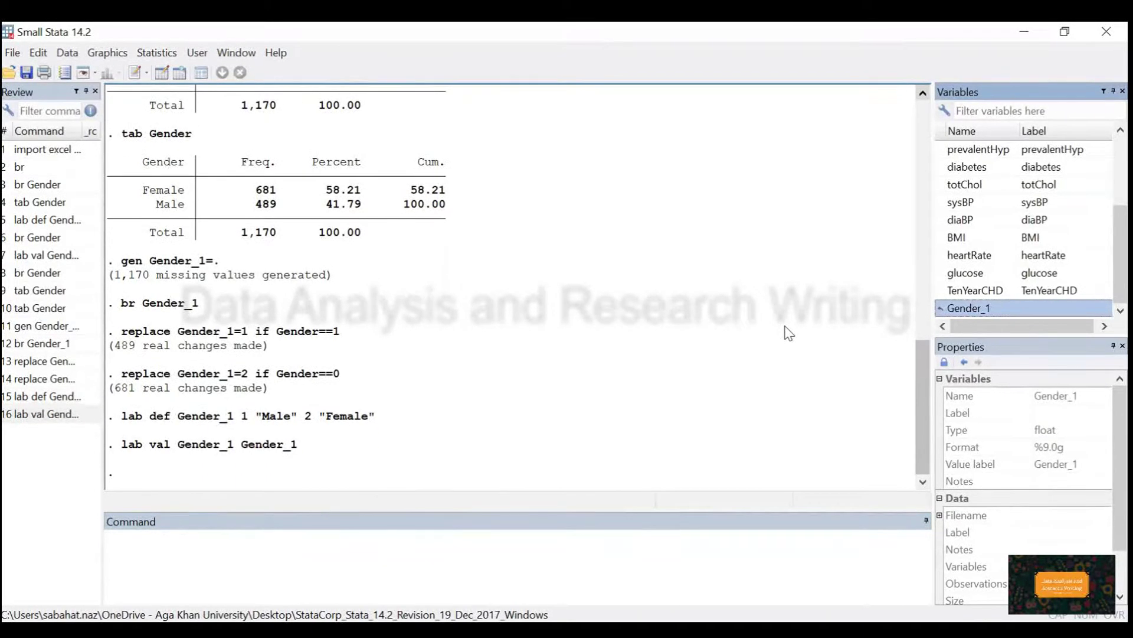
Produce a frequency table of the recoded variable with tab Gender_1.
{"action": "type", "text": "tab"}
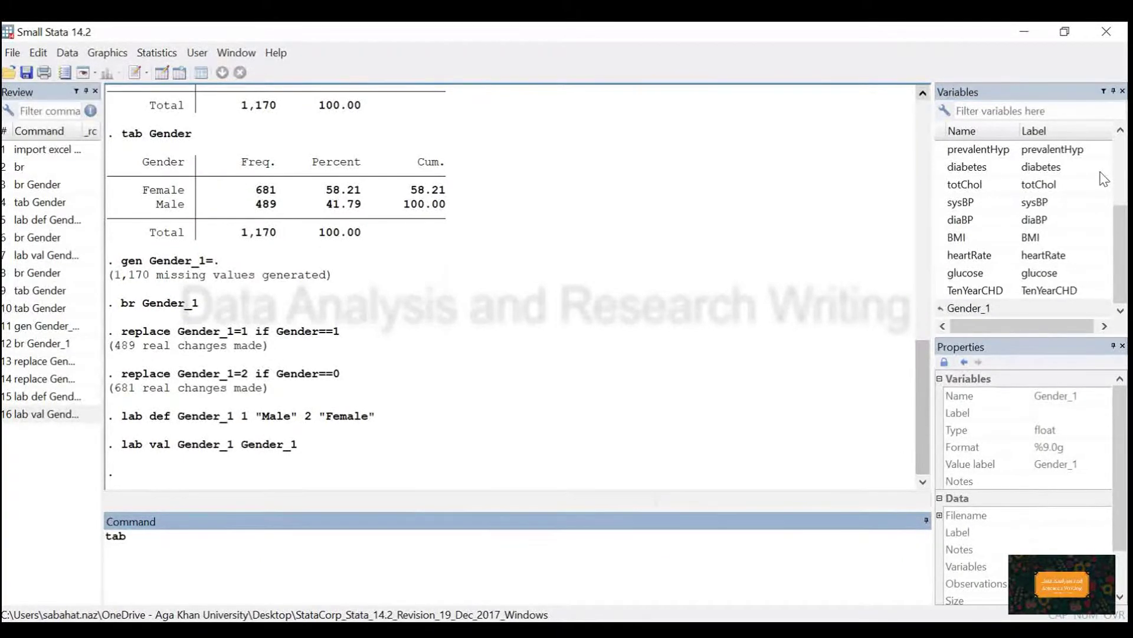
{"action": "double_click", "coordinate": [969, 308]}
{"action": "key", "text": "Return"}
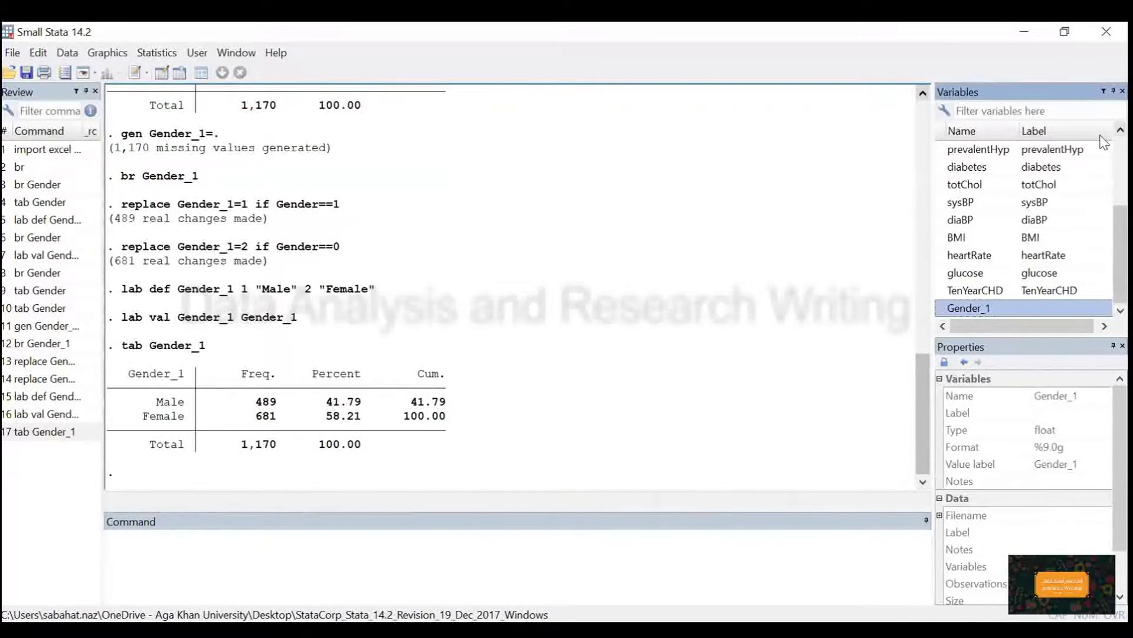
{"action": "scroll", "coordinate": [1104, 142], "scroll_direction": "up", "scroll_amount": 3}
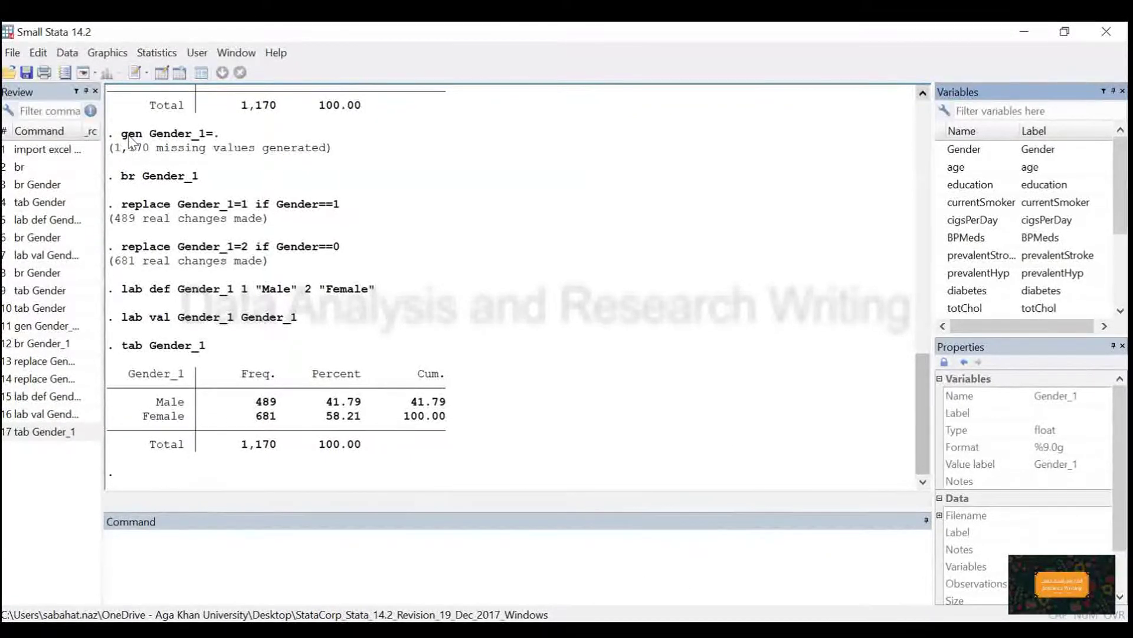
Copy the lab def, lab val and tab commands for Gender_1 from the results into the do-file below tab Gender.
{"action": "left_click_drag", "start_coordinate": [111, 139], "coordinate": [226, 179]}
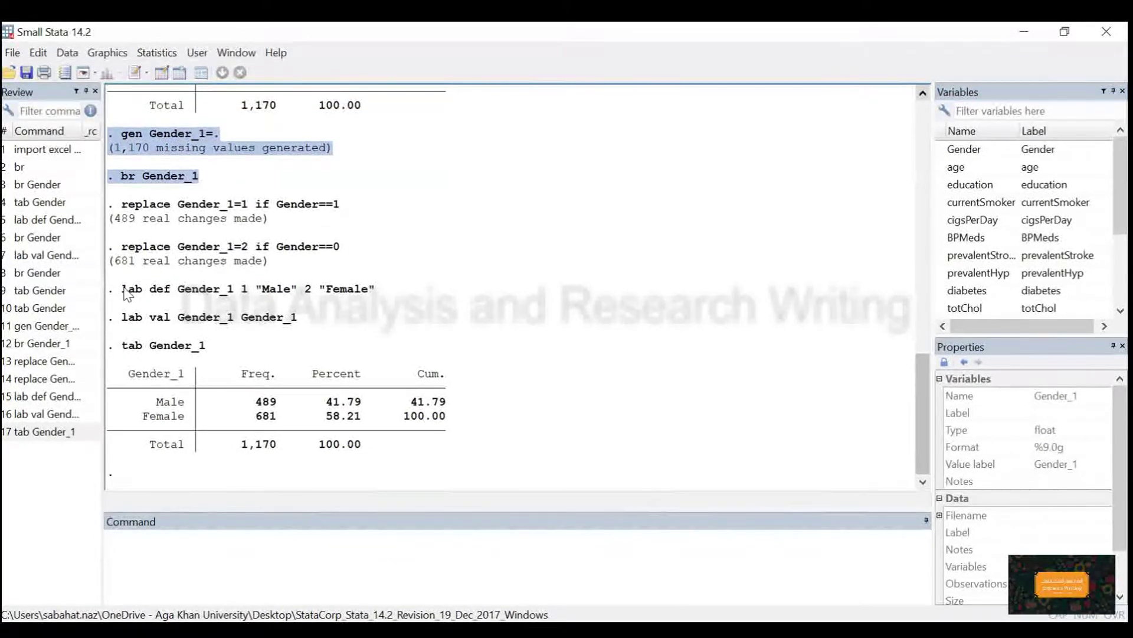
{"action": "left_click_drag", "start_coordinate": [122, 289], "coordinate": [231, 354]}
{"action": "key", "text": "ctrl+c"}
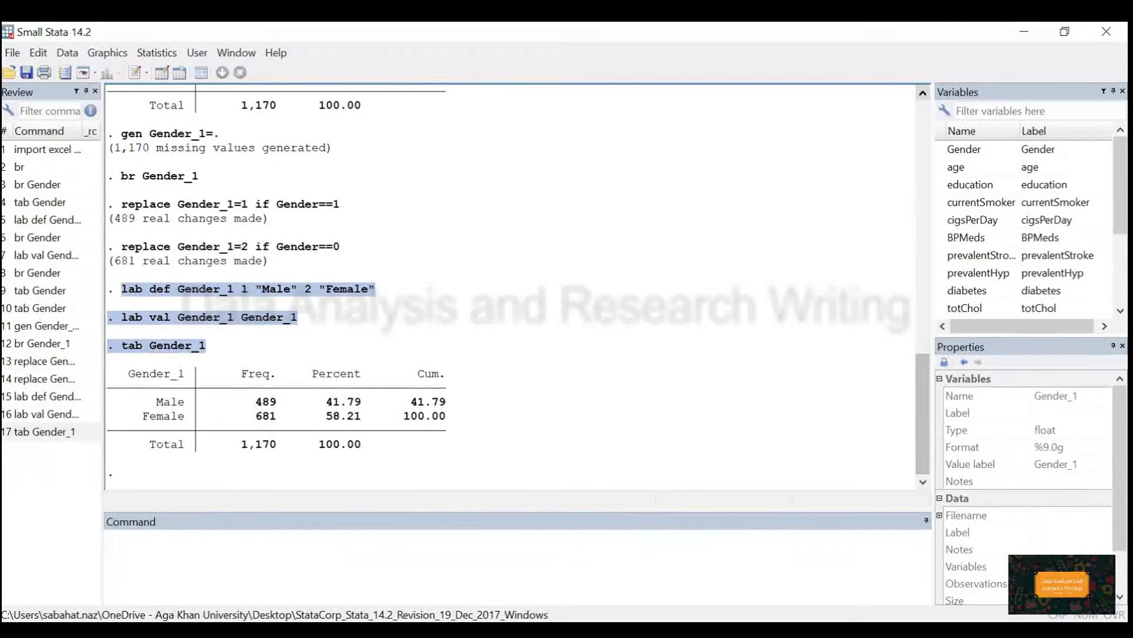
{"action": "key", "text": "alt+Tab"}
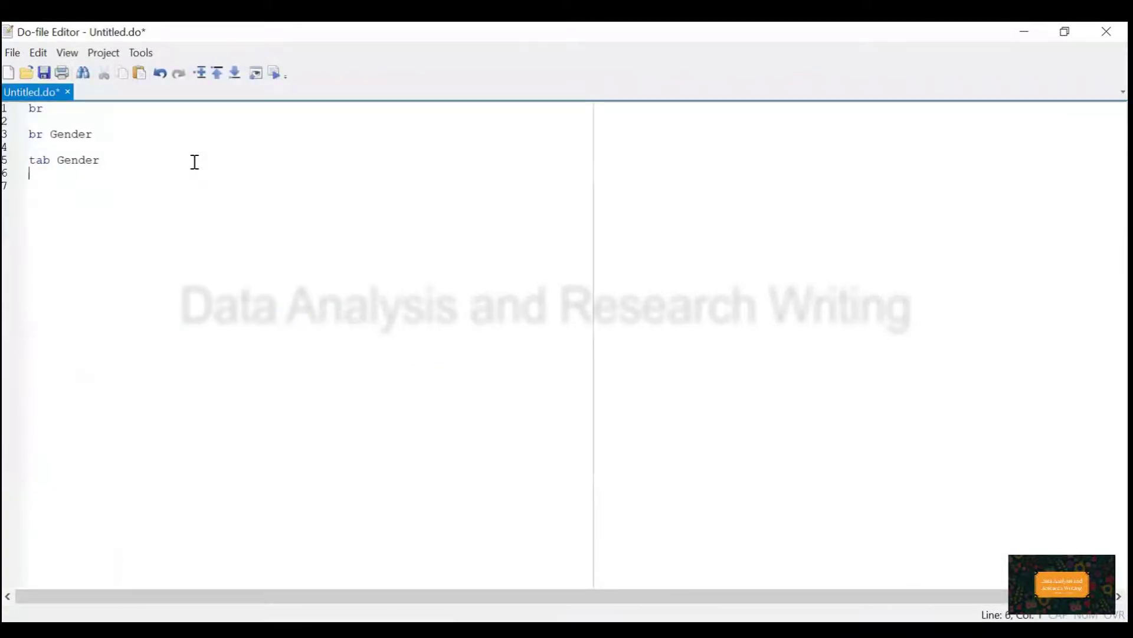
{"action": "key", "text": "ctrl+v"}
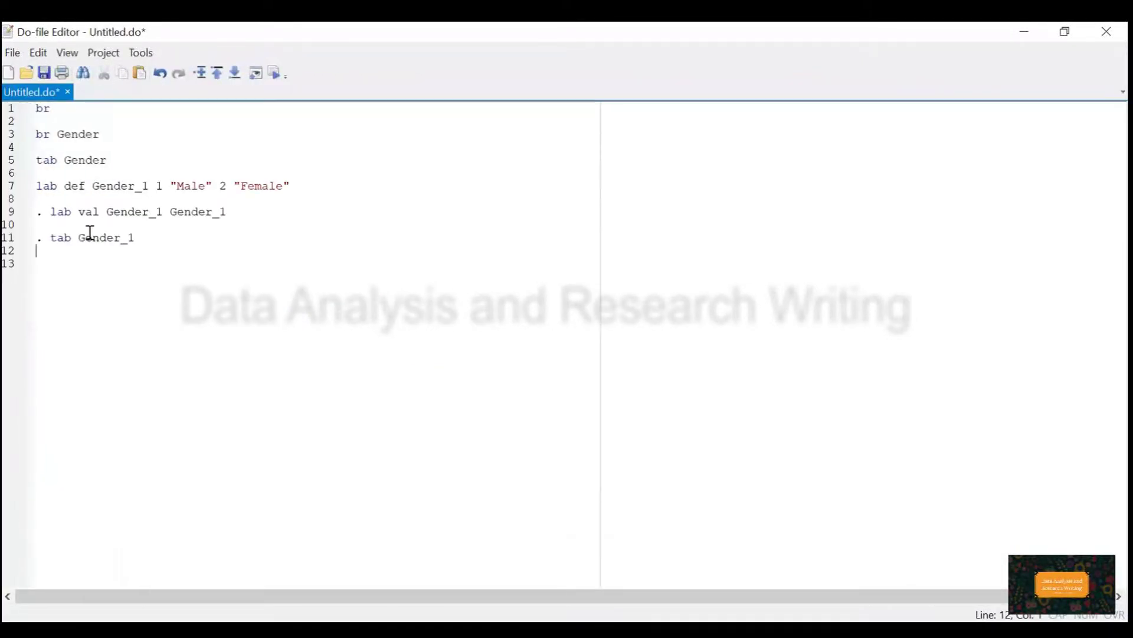
Remove the leading dots from the lab val and tab Gender_1 lines in the do-file, then return to the main Stata window.
{"action": "left_click", "coordinate": [50, 212]}
{"action": "key", "text": "BackSpace"}
{"action": "key", "text": "BackSpace"}
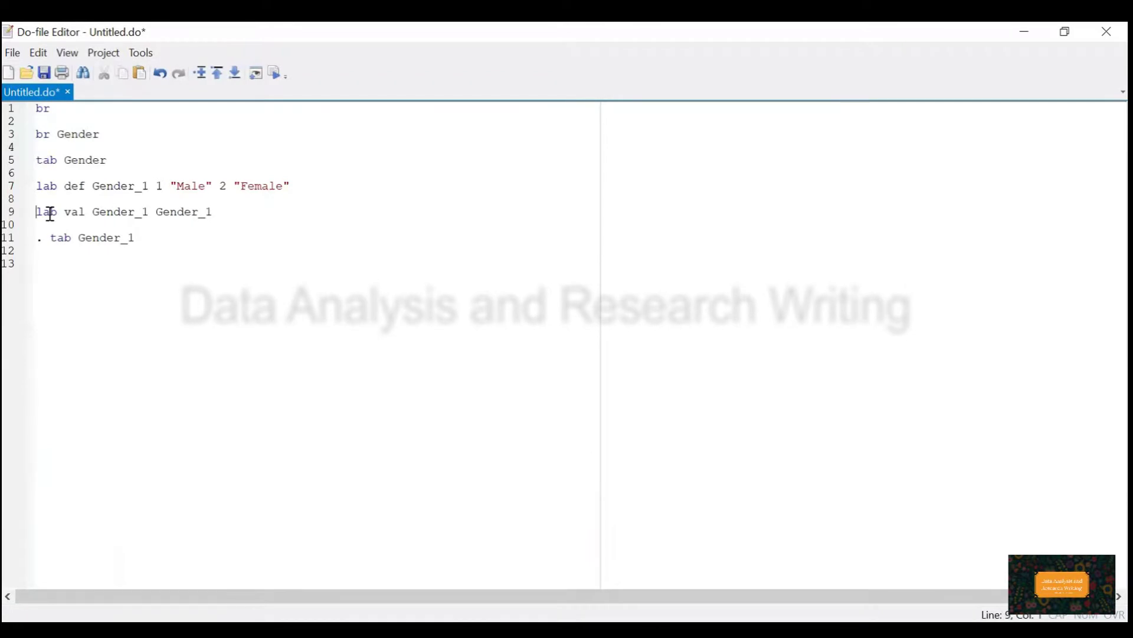
{"action": "left_click", "coordinate": [51, 236]}
{"action": "key", "text": "BackSpace"}
{"action": "key", "text": "BackSpace"}
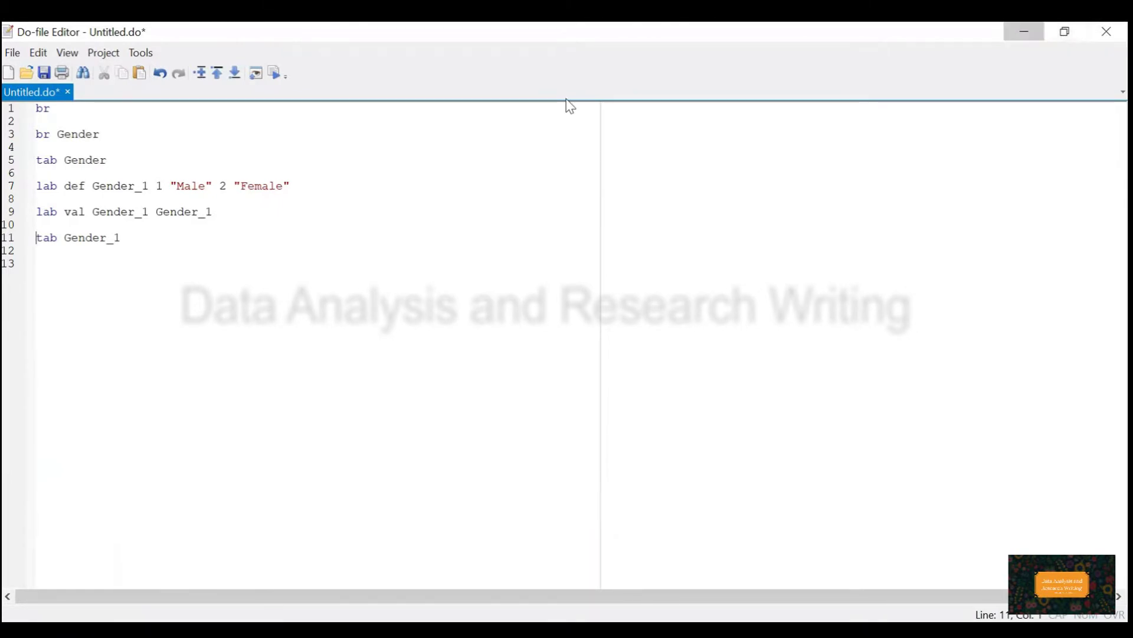
{"action": "left_click", "coordinate": [1024, 31]}
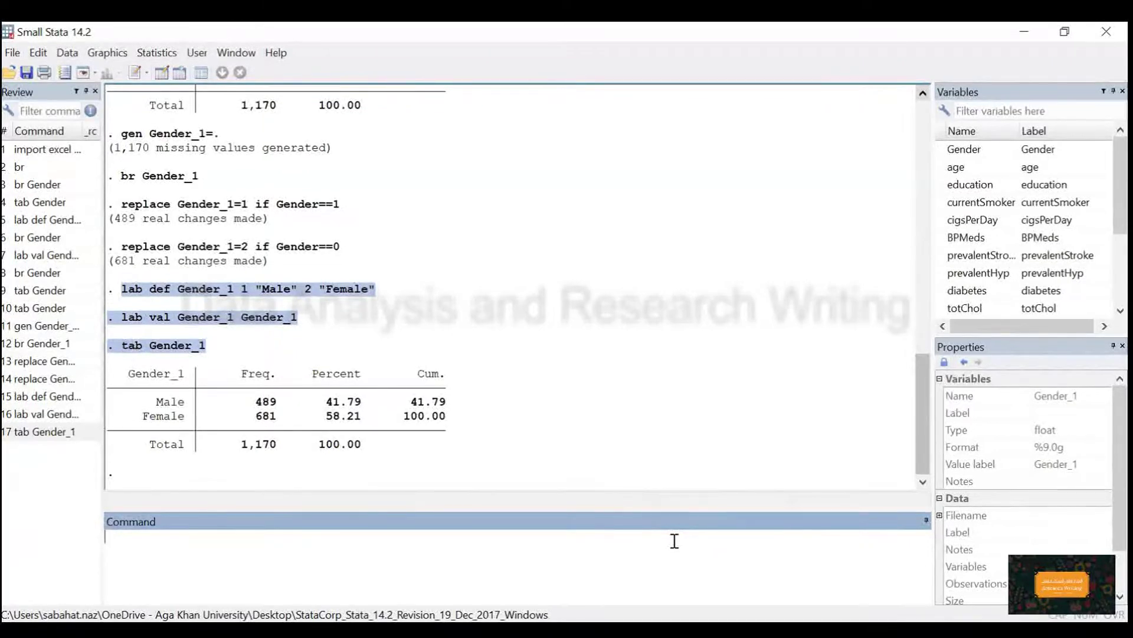
Browse the age variable's data with br age, then close the data browser.
{"action": "type", "text": "br"}
{"action": "key", "text": "ctrl+4"}
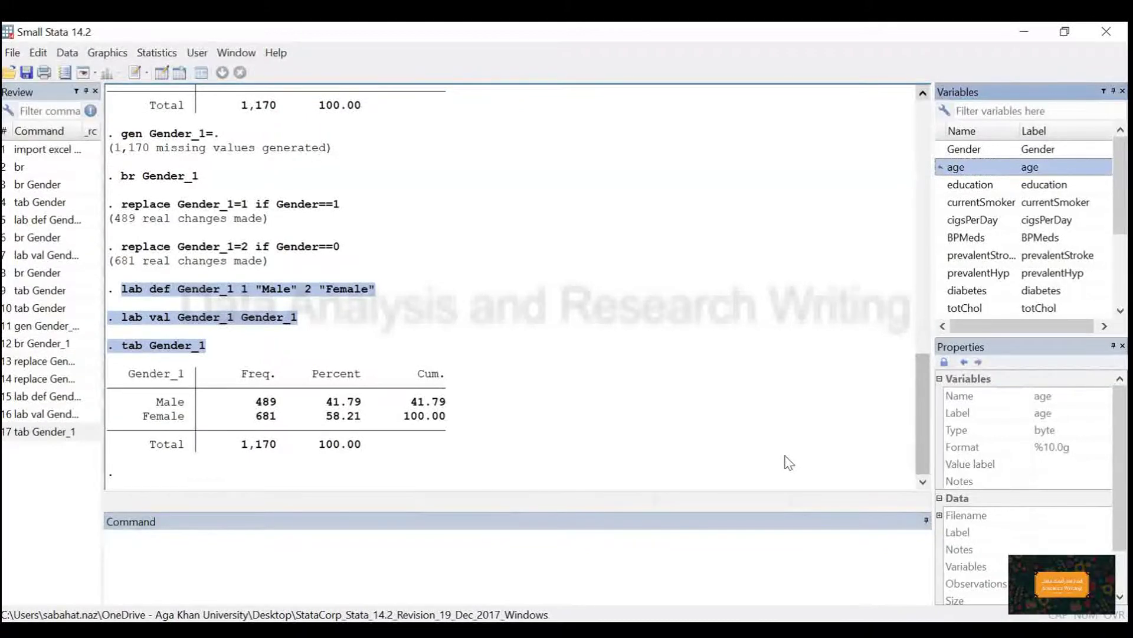
{"action": "key", "text": "ctrl+8"}
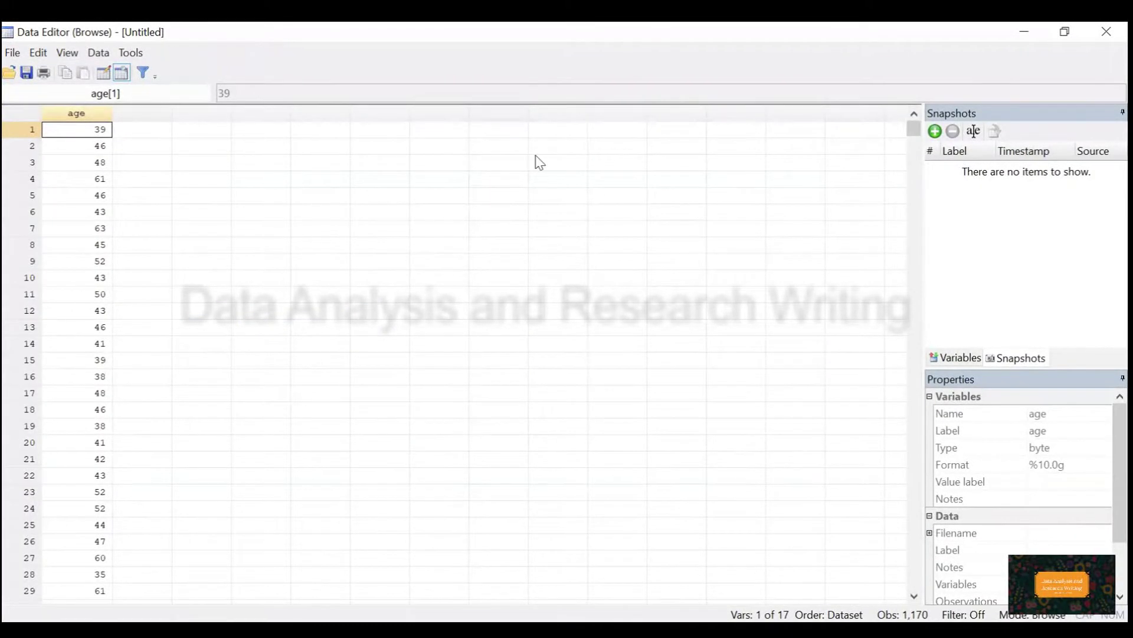
{"action": "left_click", "coordinate": [1104, 31]}
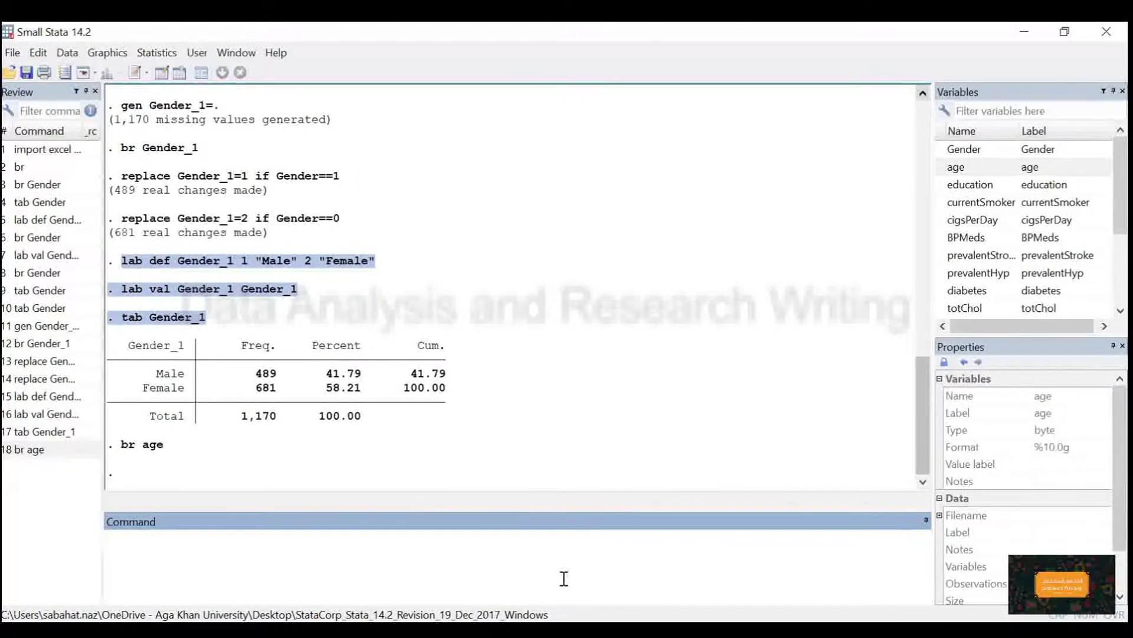
Produce summary statistics with summarize age, followed by the detailed statistics with summarize age,detail.
{"action": "type", "text": "summarize age"}
{"action": "key", "text": "Return"}
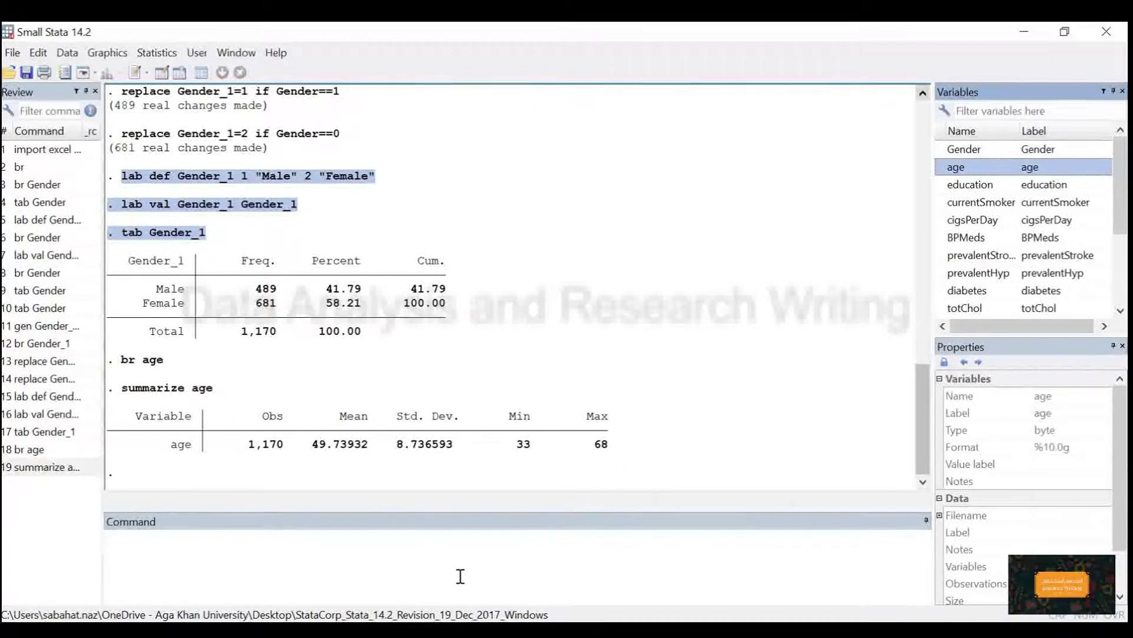
{"action": "left_click", "coordinate": [349, 545]}
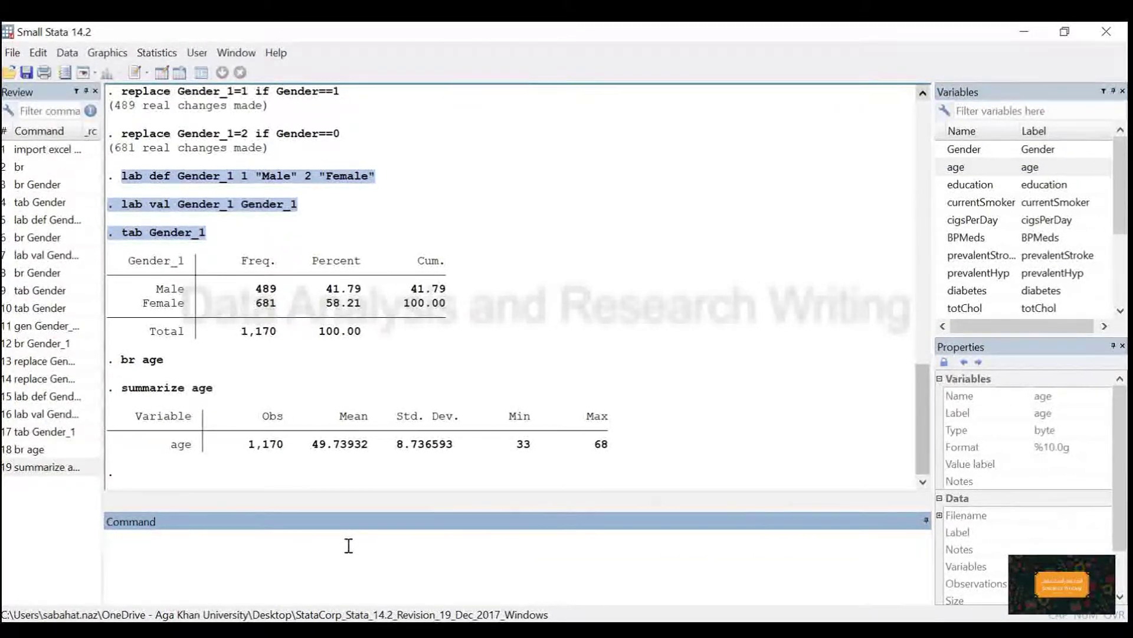
{"action": "type", "text": "summarize age"}
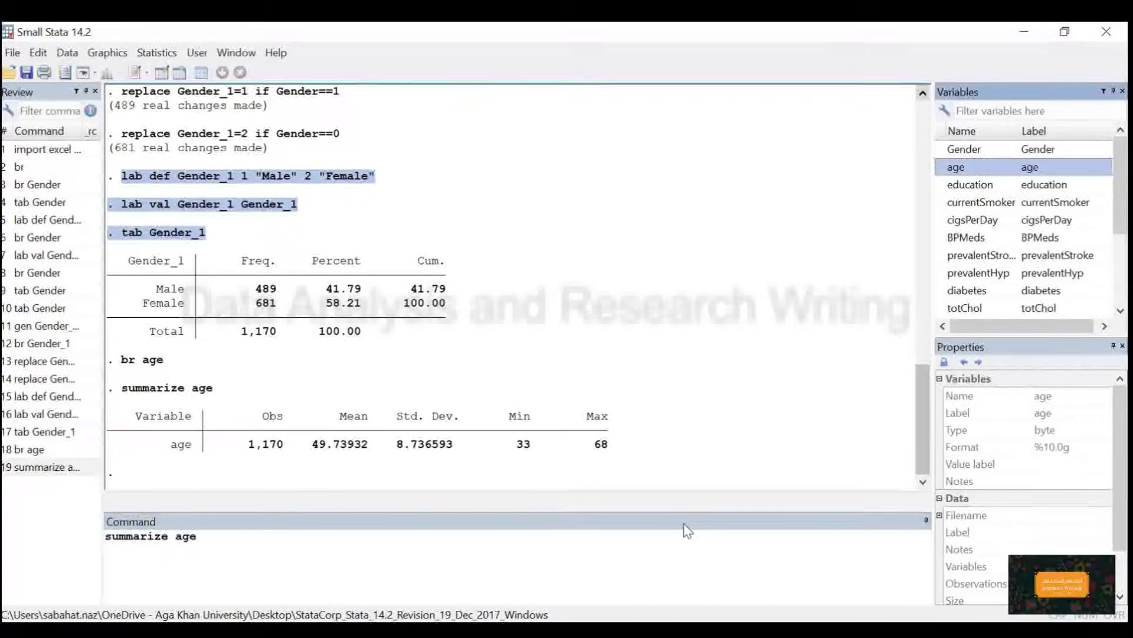
{"action": "left_click", "coordinate": [673, 541]}
{"action": "type", "text": ","}
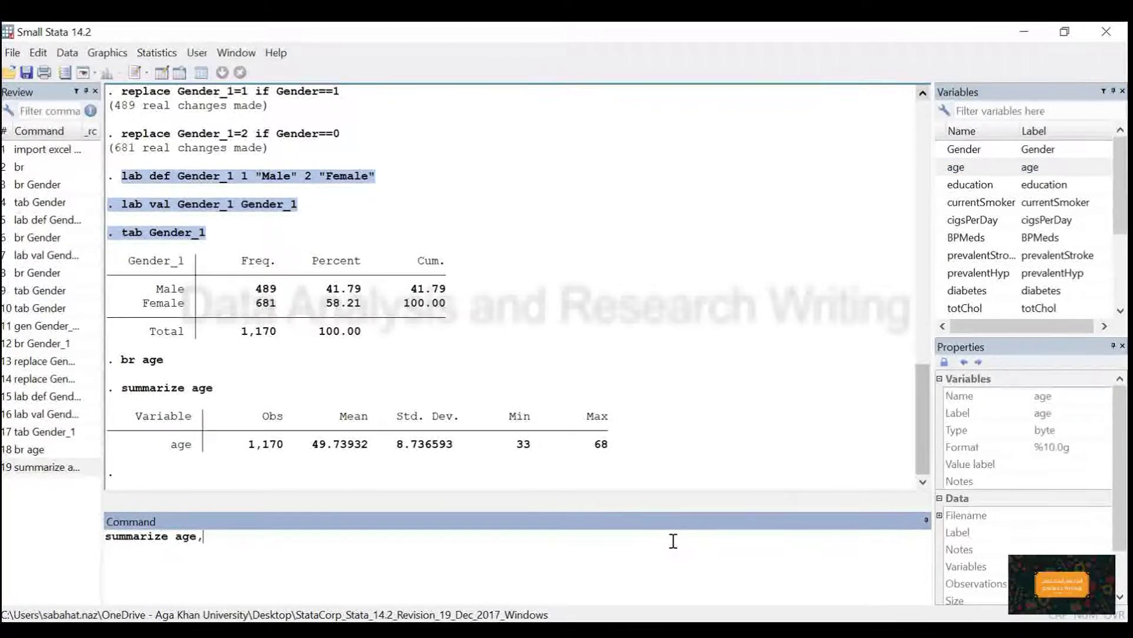
{"action": "type", "text": "detail"}
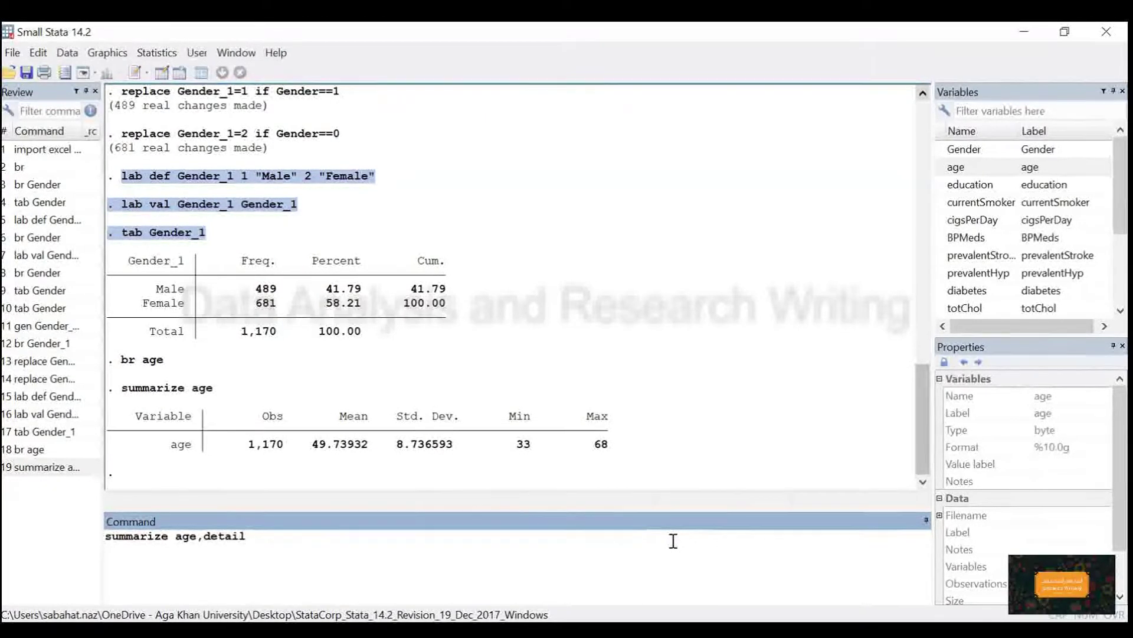
{"action": "key", "text": "Return"}
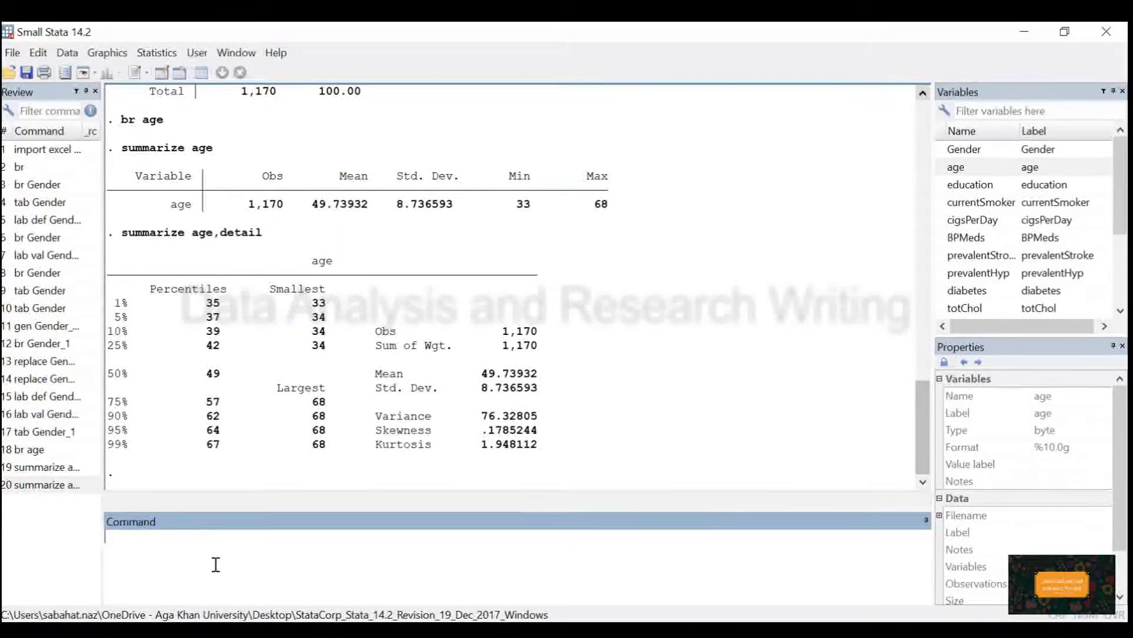
Generate an empty age category variable with gen age_cat=.
{"action": "type", "text": "gen"}
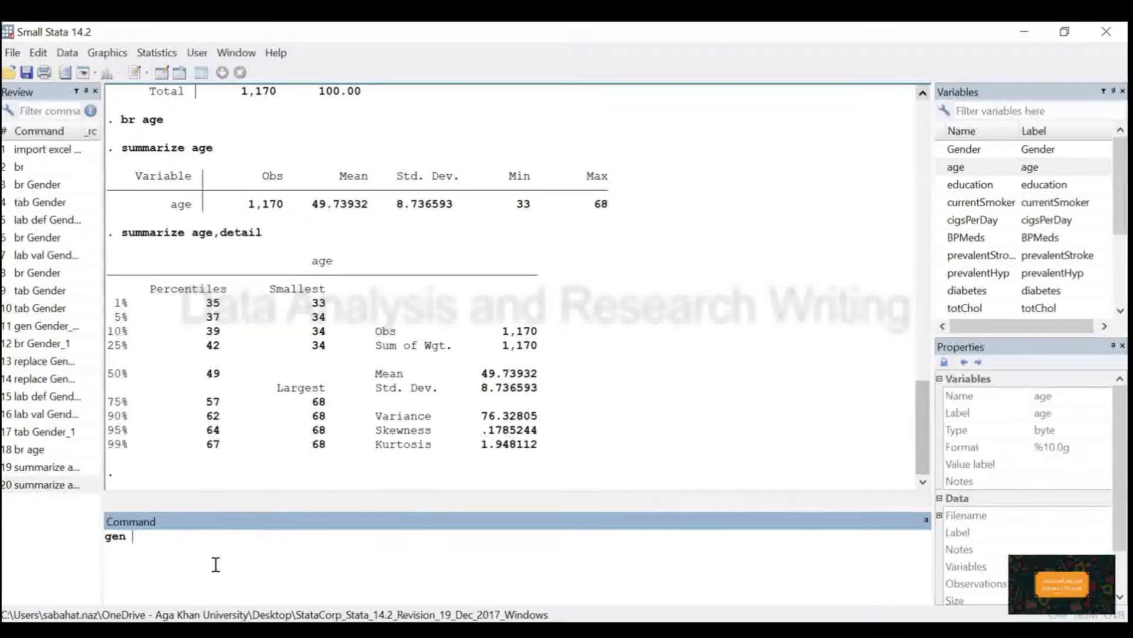
{"action": "type", "text": "age_cat"}
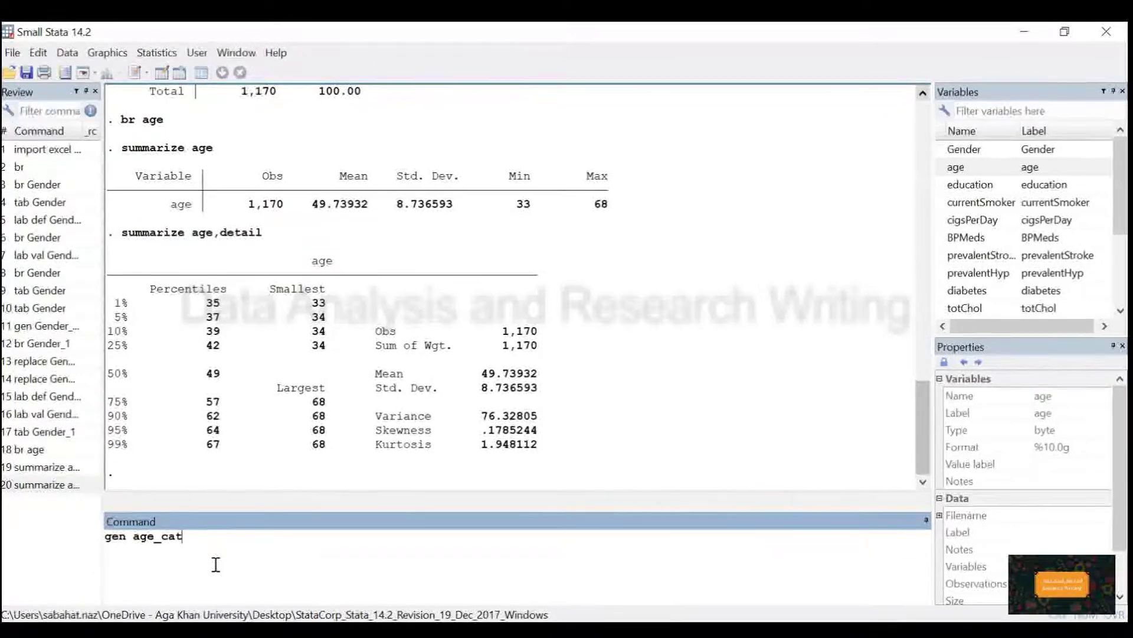
{"action": "type", "text": "=."}
{"action": "key", "text": "Return"}
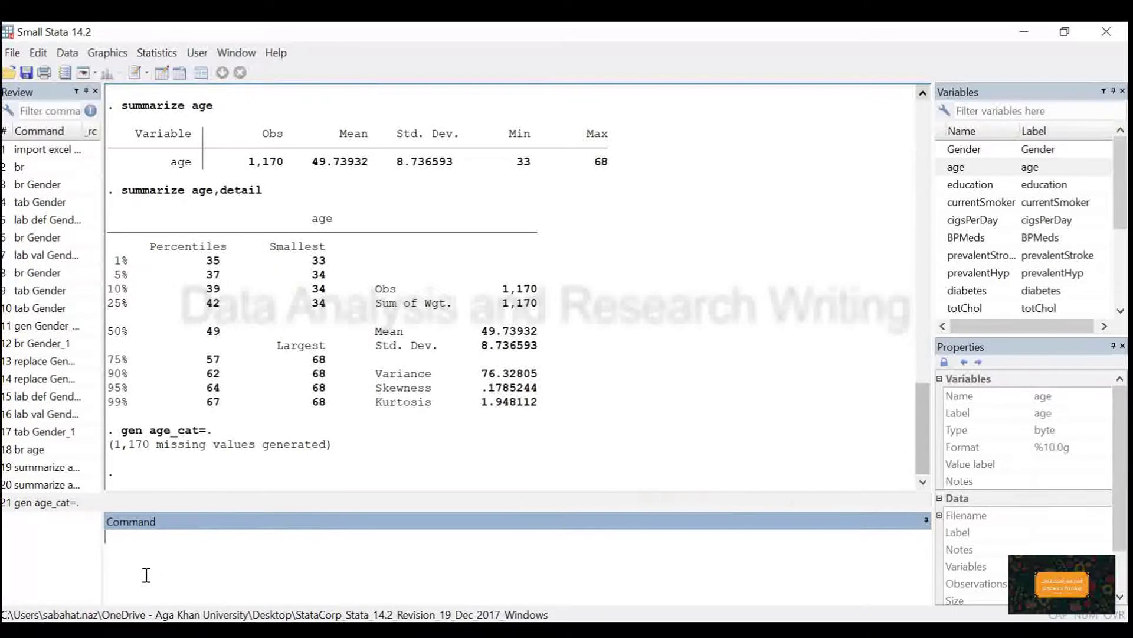
Try to assign category 1 to ages below 42 with replace age_cat 1 if age<42.
{"action": "type", "text": "r"}
{"action": "type", "text": "eplace"}
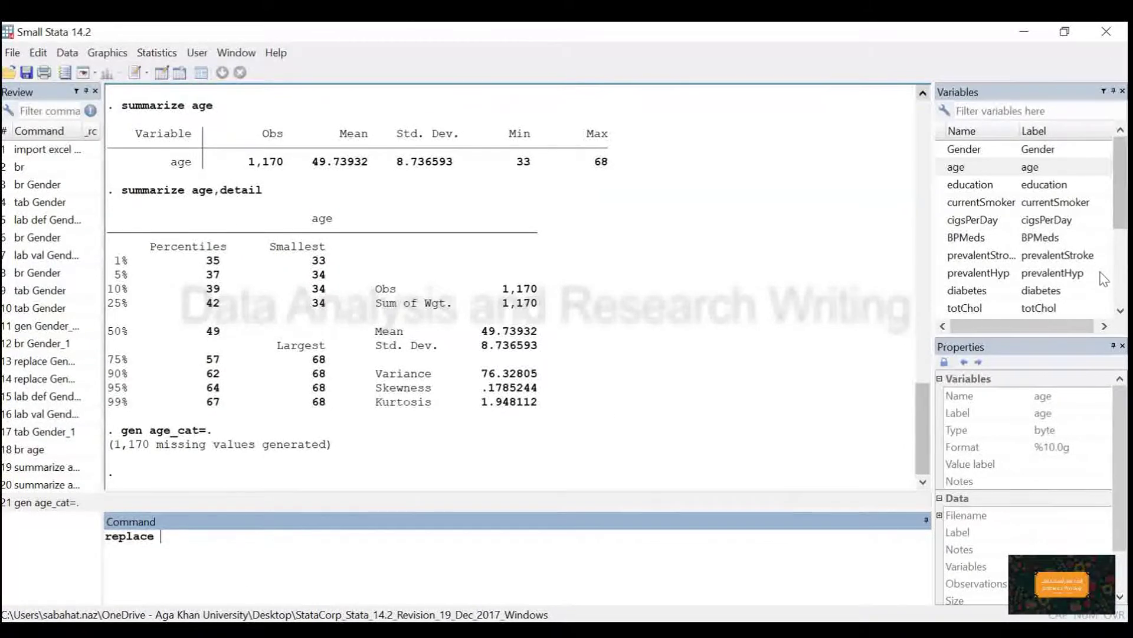
{"action": "scroll", "coordinate": [1104, 275], "scroll_direction": "down", "scroll_amount": 3}
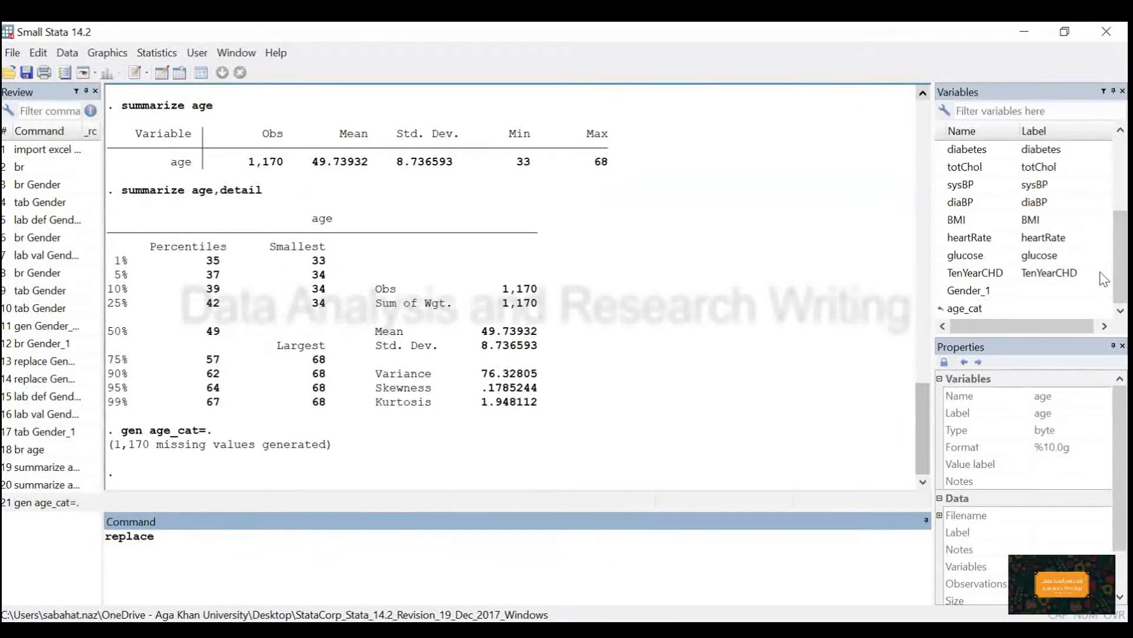
{"action": "double_click", "coordinate": [1098, 307]}
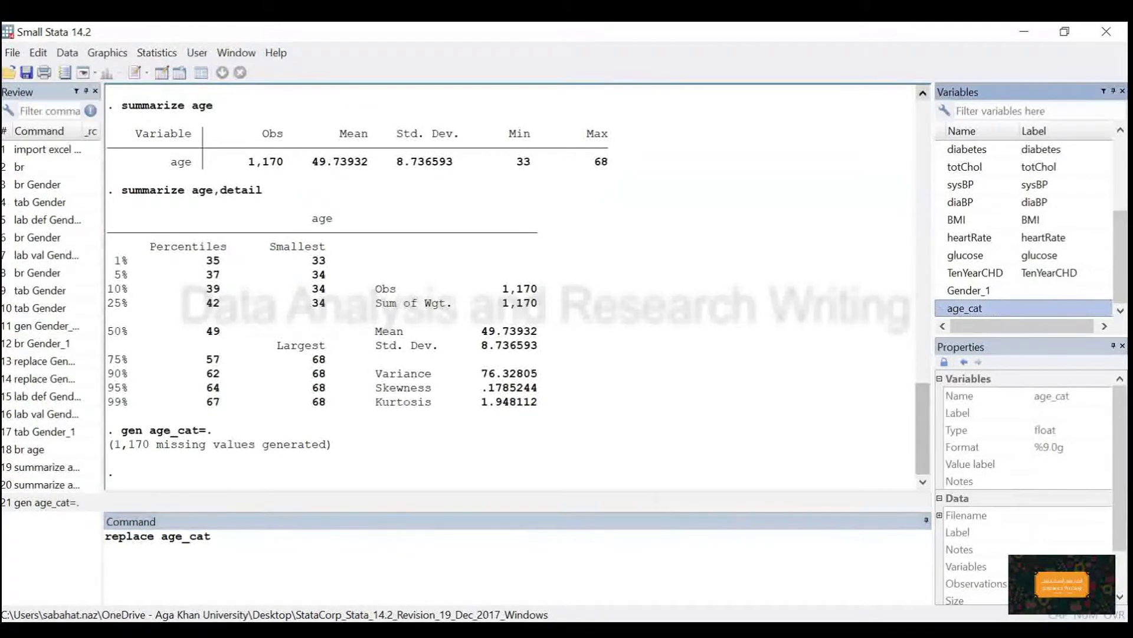
{"action": "left_click", "coordinate": [309, 541]}
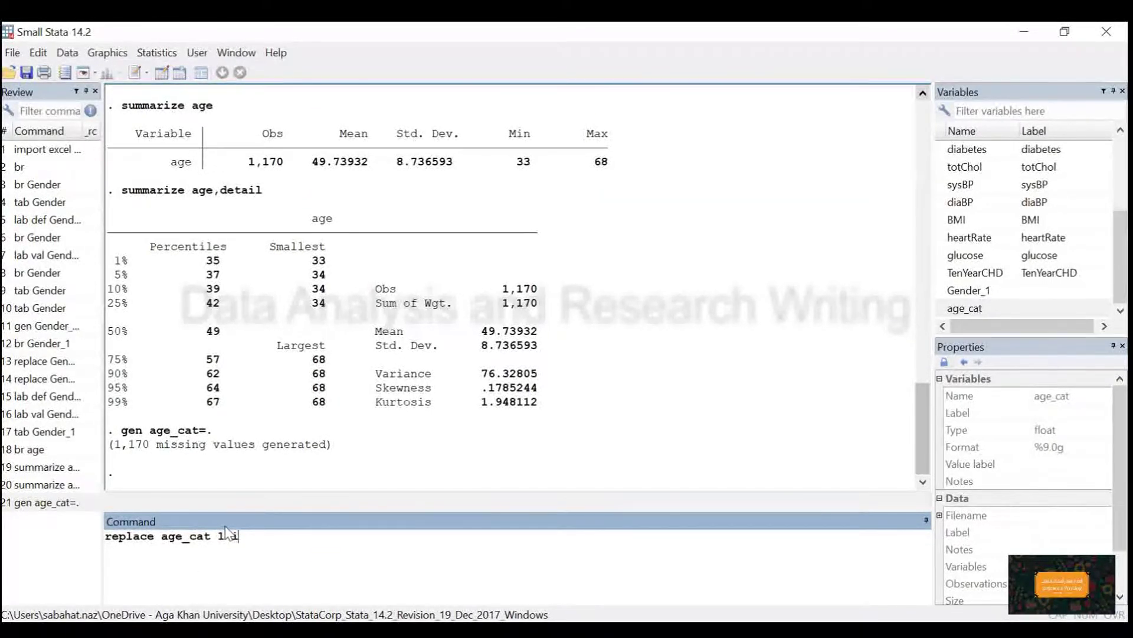
{"action": "type", "text": "f"}
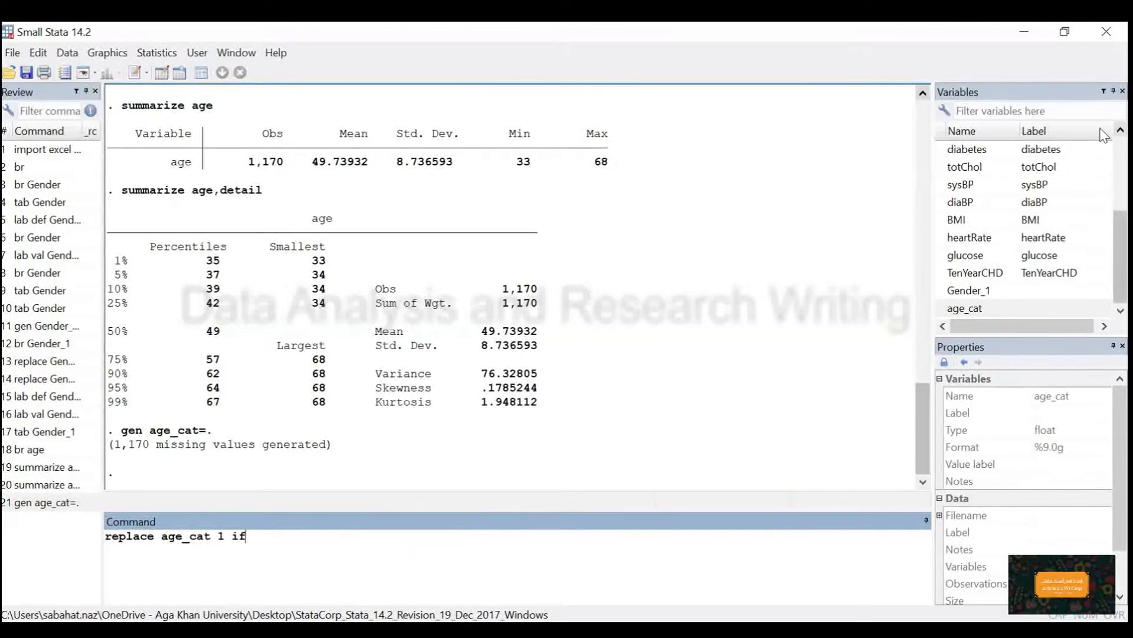
{"action": "scroll", "coordinate": [1102, 135], "scroll_direction": "up", "scroll_amount": 3}
{"action": "scroll", "coordinate": [1102, 135], "scroll_direction": "down", "scroll_amount": 1}
{"action": "scroll", "coordinate": [1103, 134], "scroll_direction": "up", "scroll_amount": 3}
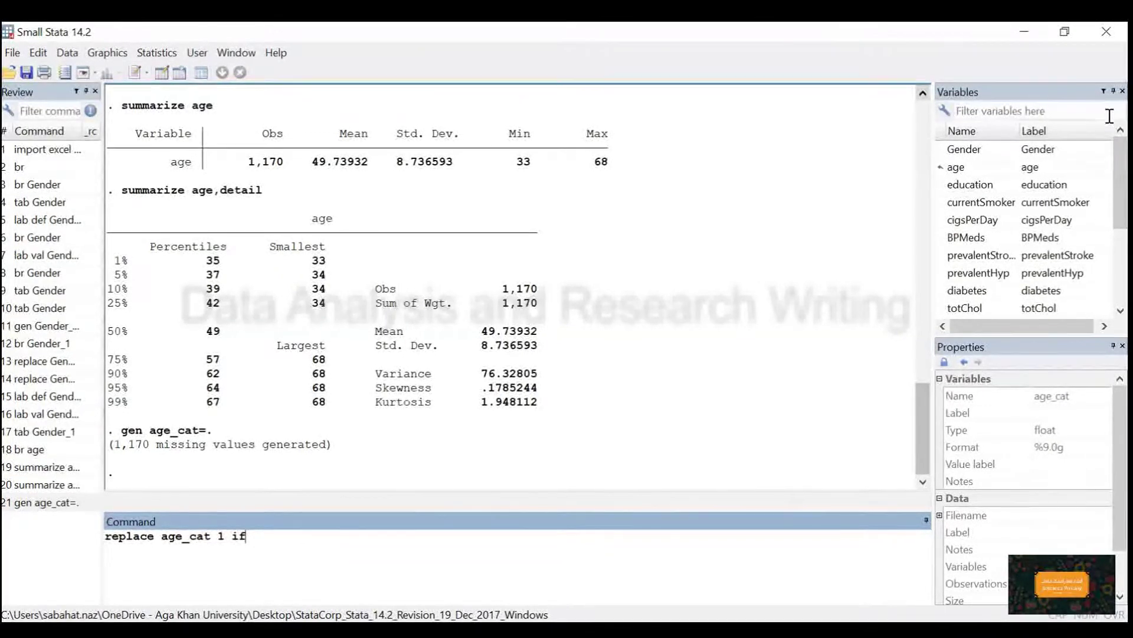
{"action": "double_click", "coordinate": [955, 167]}
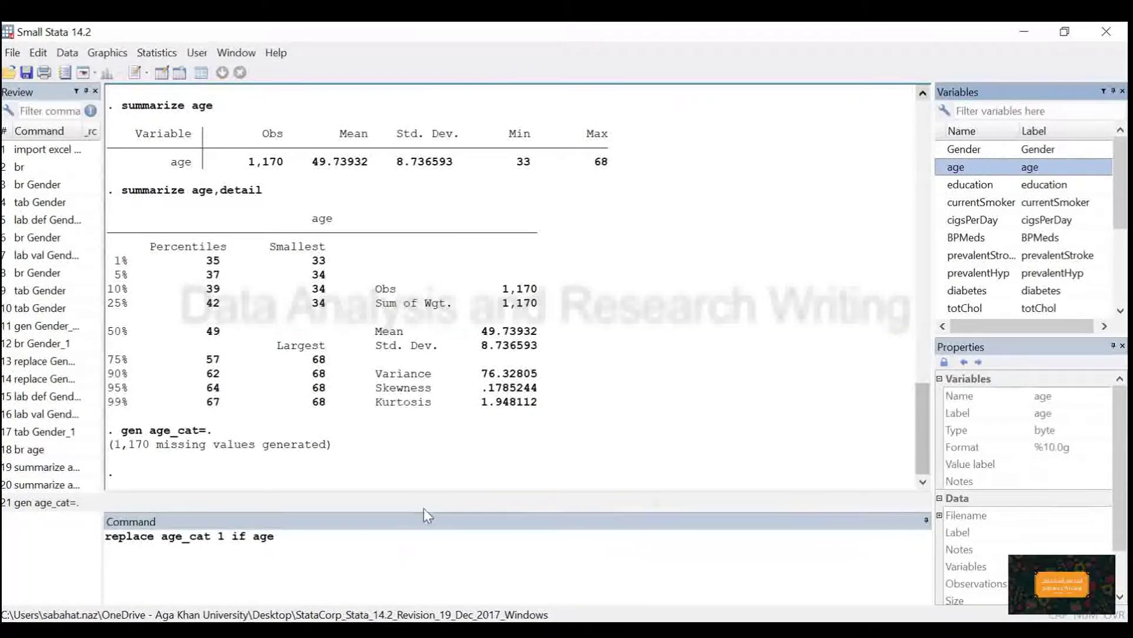
{"action": "left_click", "coordinate": [362, 543]}
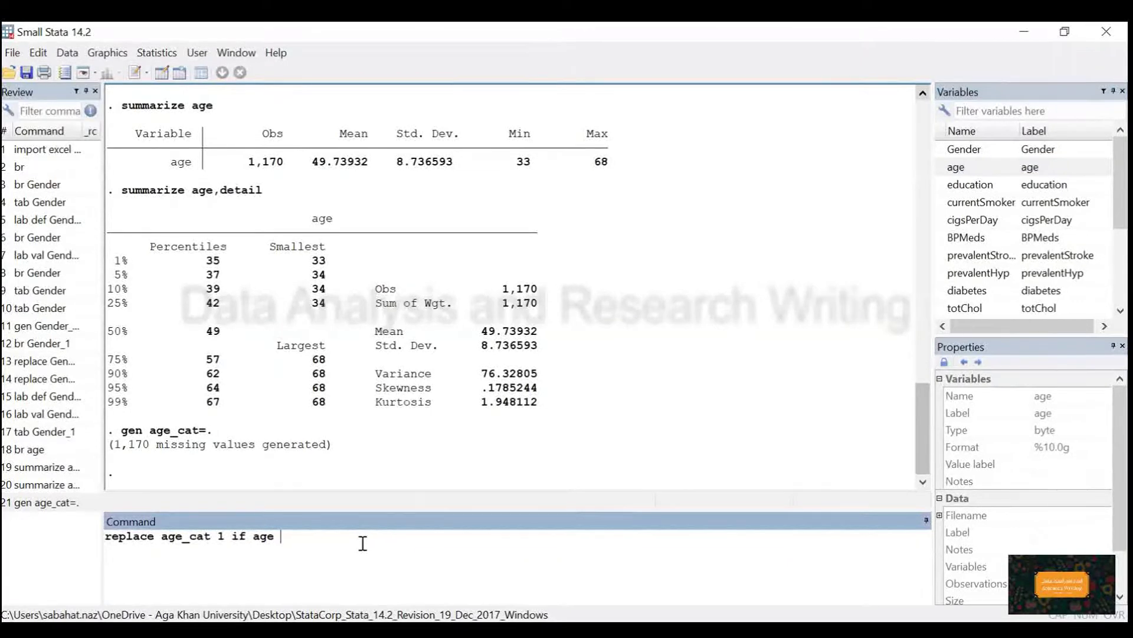
{"action": "type", "text": "<4"}
{"action": "key", "text": "BackSpace"}
{"action": "key", "text": "Return"}
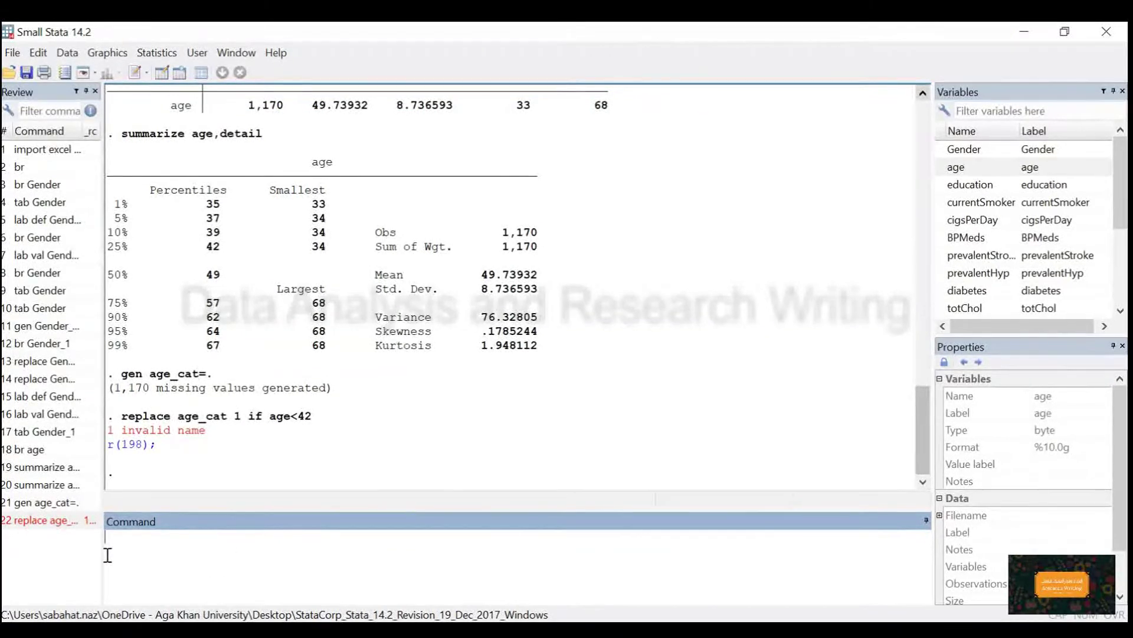
Recall the failed replace command, correct it to replace age_cat=1 if age<42 and run it.
{"action": "left_click", "coordinate": [59, 522]}
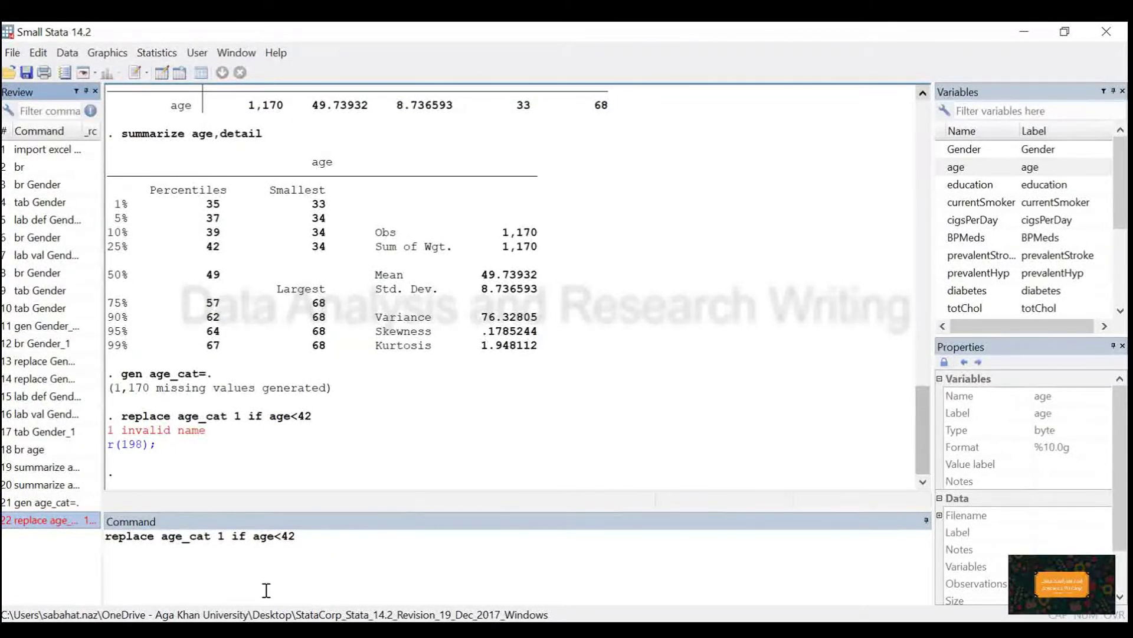
{"action": "left_click", "coordinate": [211, 537]}
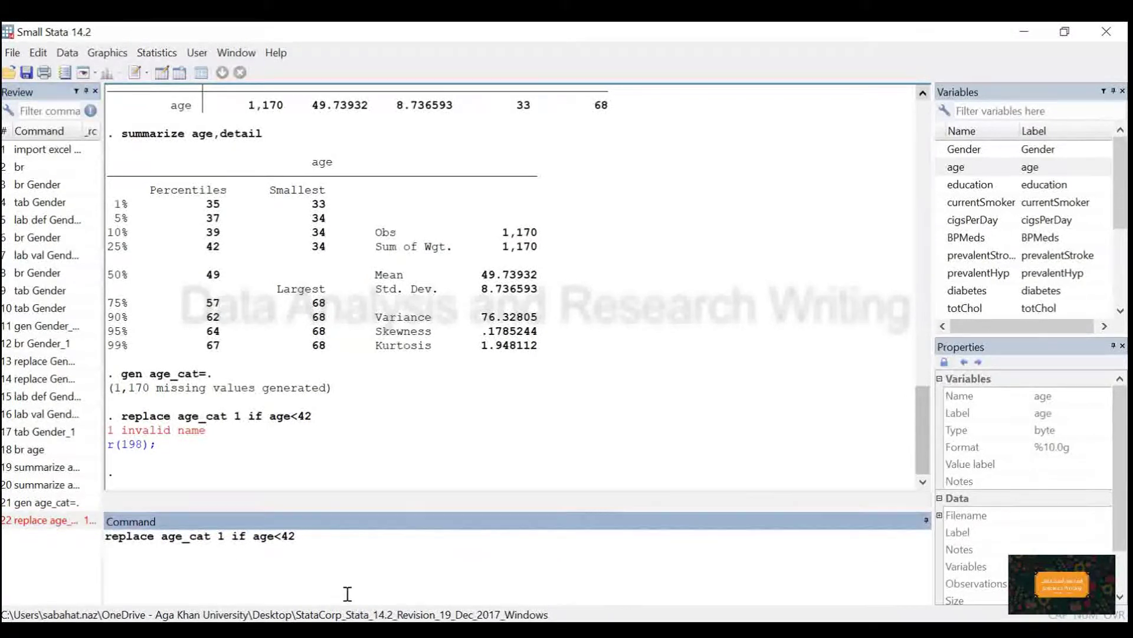
{"action": "type", "text": "="}
{"action": "key", "text": "Delete"}
{"action": "key", "text": "Return"}
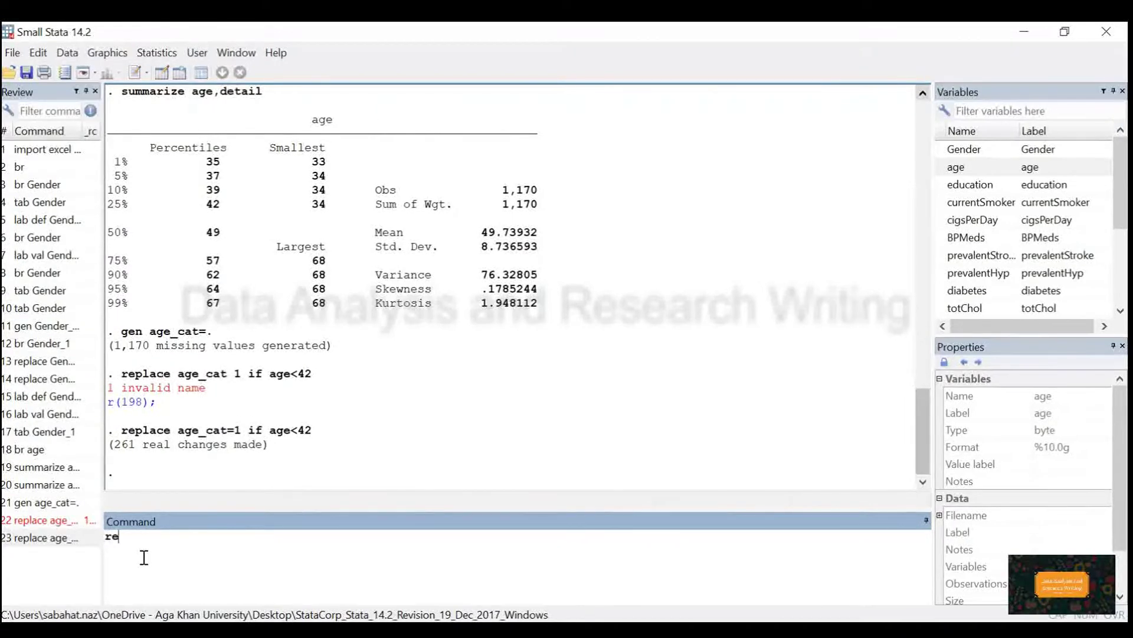
Assign category 2 to ages 42 through 49 by running replace age_cat=2 if inrange(age,42,49).
{"action": "type", "text": "lace"}
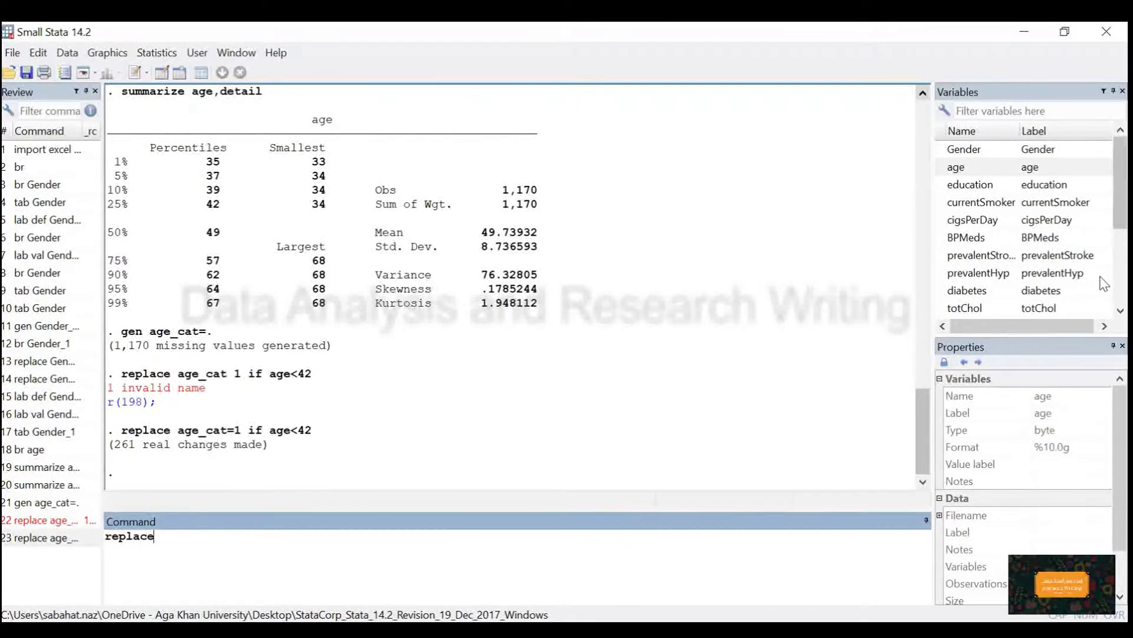
{"action": "scroll", "coordinate": [1104, 284], "scroll_direction": "down", "scroll_amount": 3}
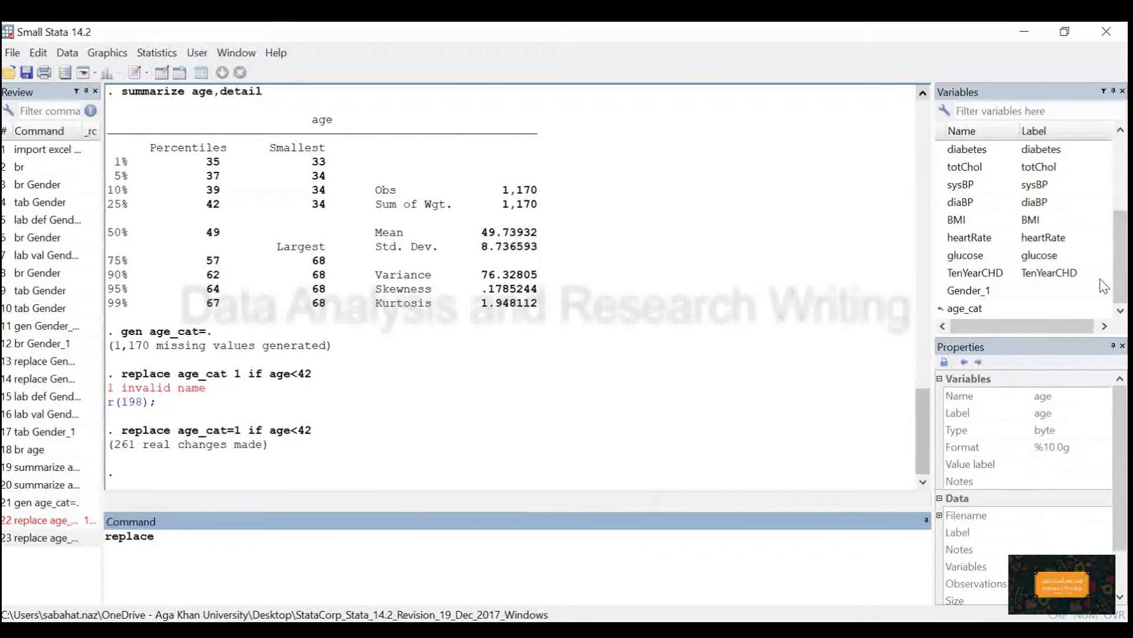
{"action": "double_click", "coordinate": [1099, 307]}
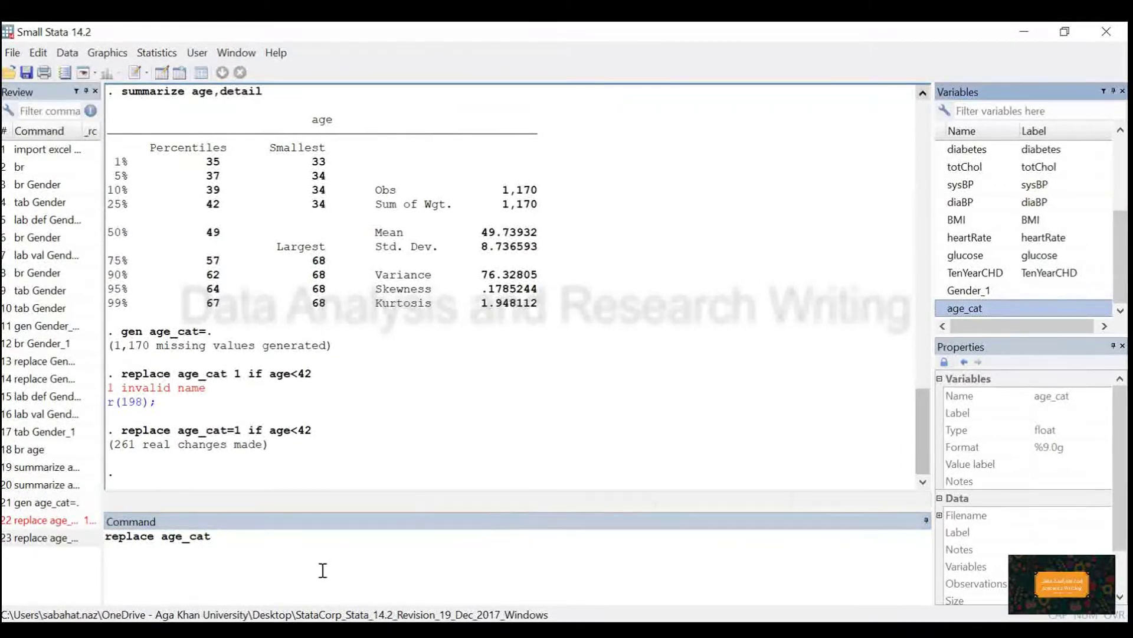
{"action": "left_click", "coordinate": [258, 541]}
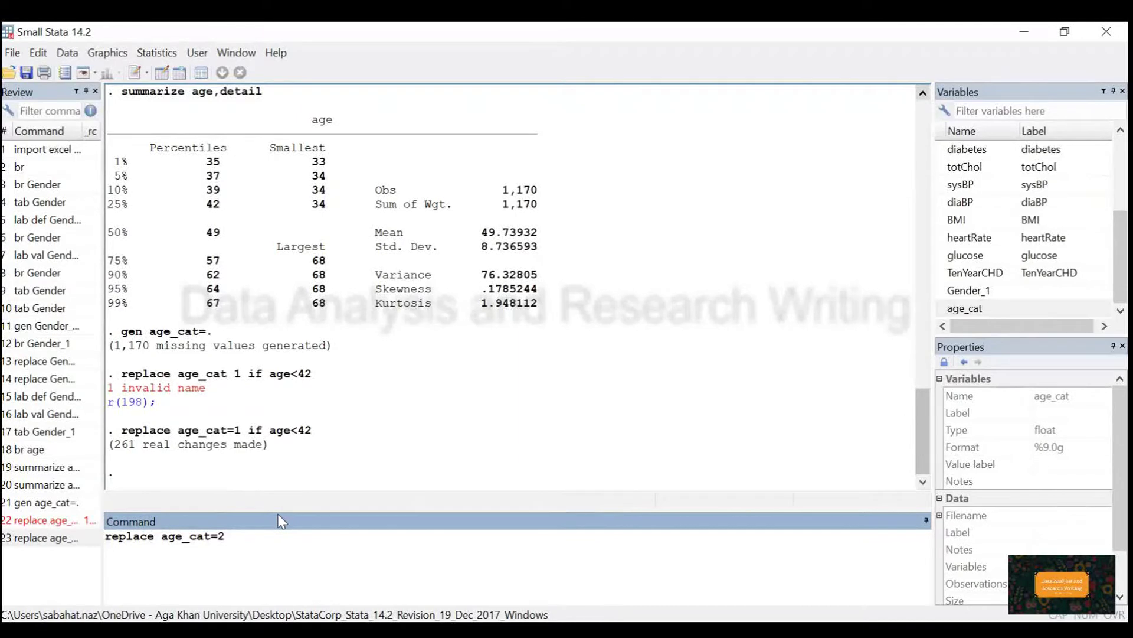
{"action": "type", "text": "i"}
{"action": "type", "text": "f inrange("}
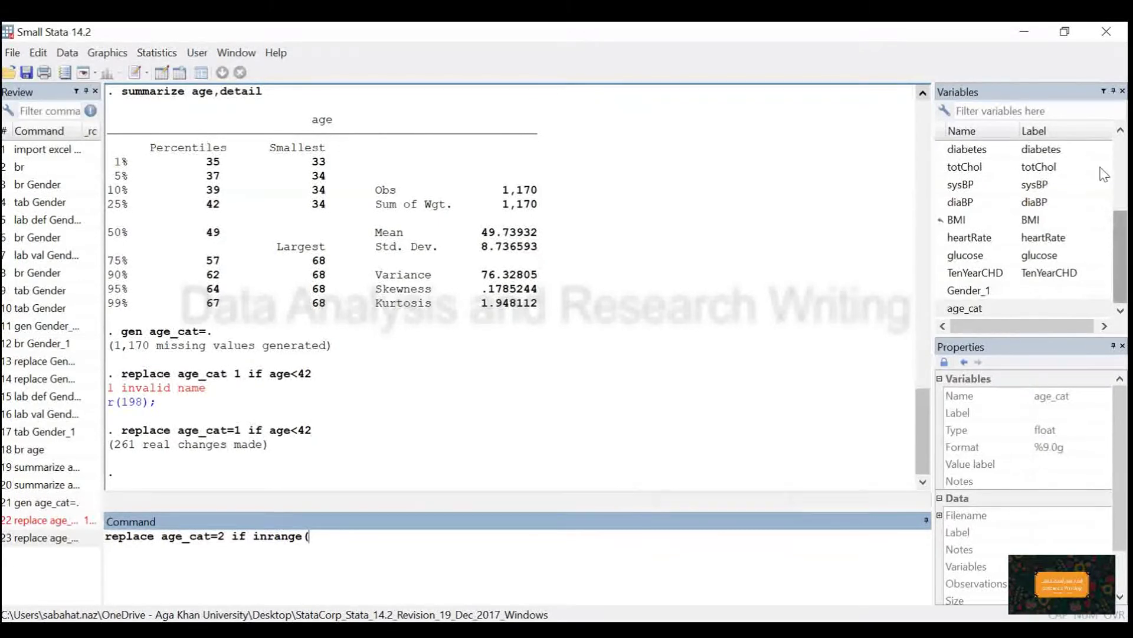
{"action": "scroll", "coordinate": [1104, 158], "scroll_direction": "up", "scroll_amount": 3}
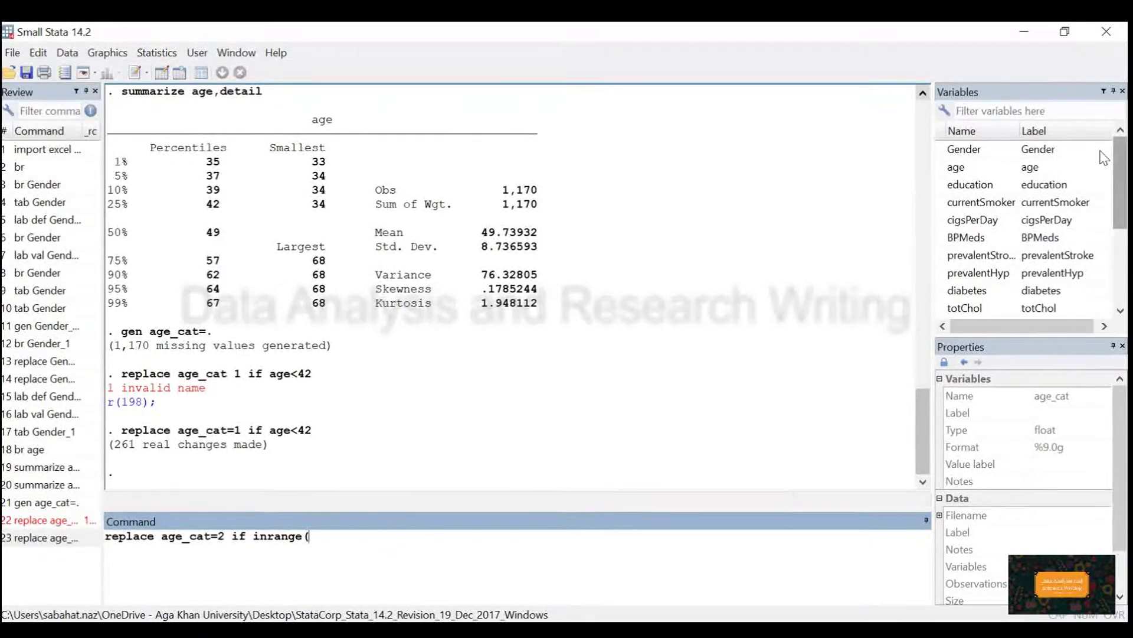
{"action": "double_click", "coordinate": [1099, 167]}
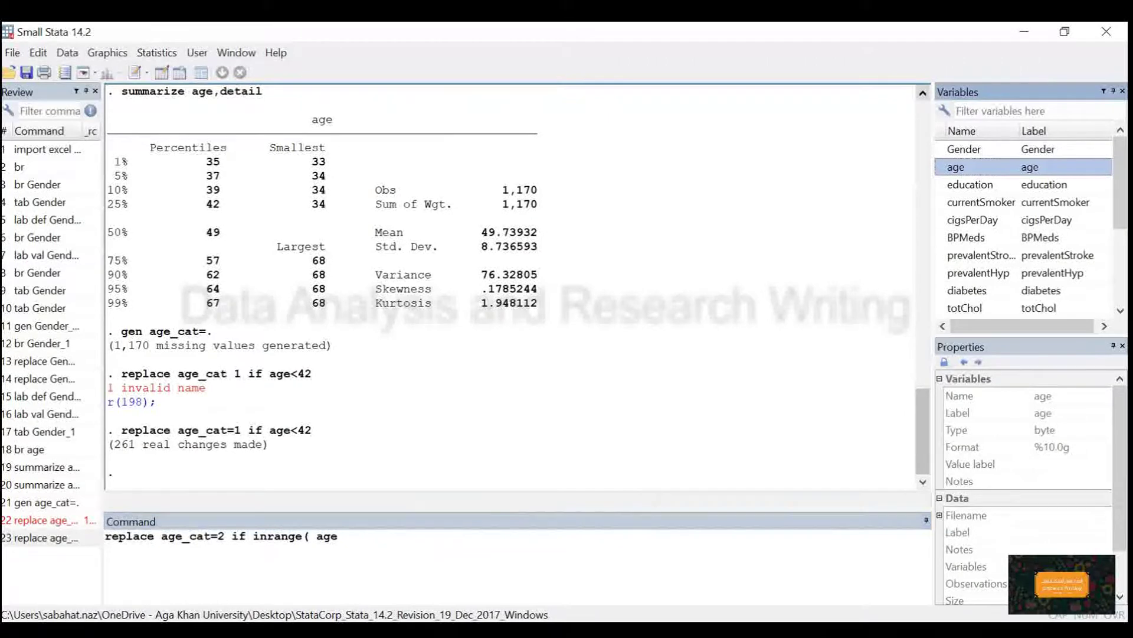
{"action": "left_click", "coordinate": [346, 538]}
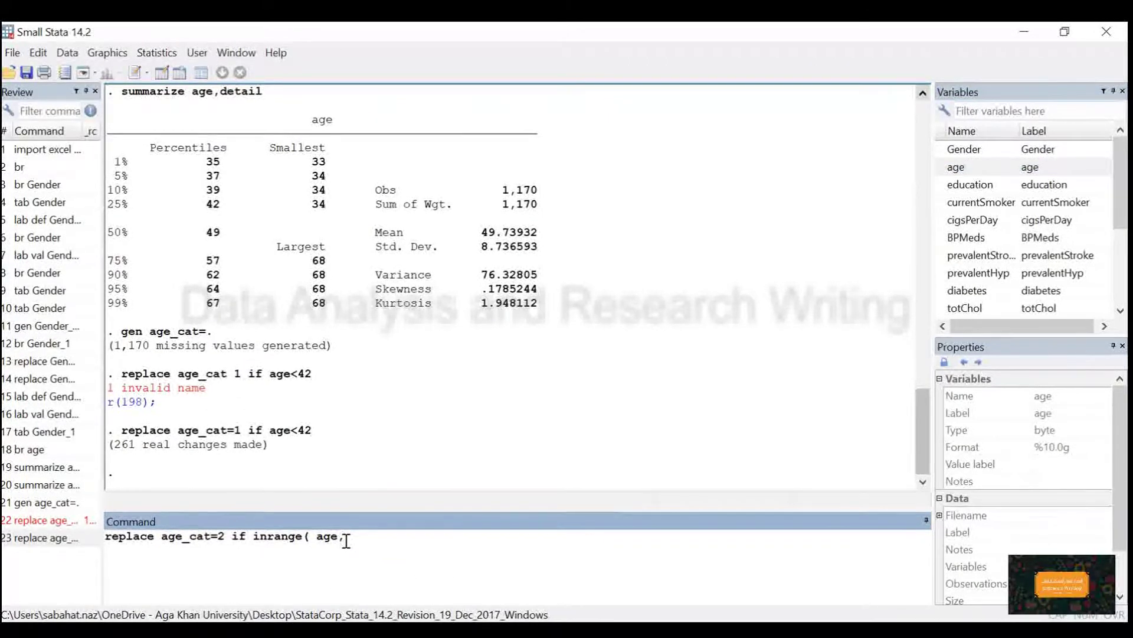
{"action": "type", "text": ",42,49)"}
{"action": "left_click", "coordinate": [317, 537]}
{"action": "key", "text": "BackSpace"}
{"action": "key", "text": "Return"}
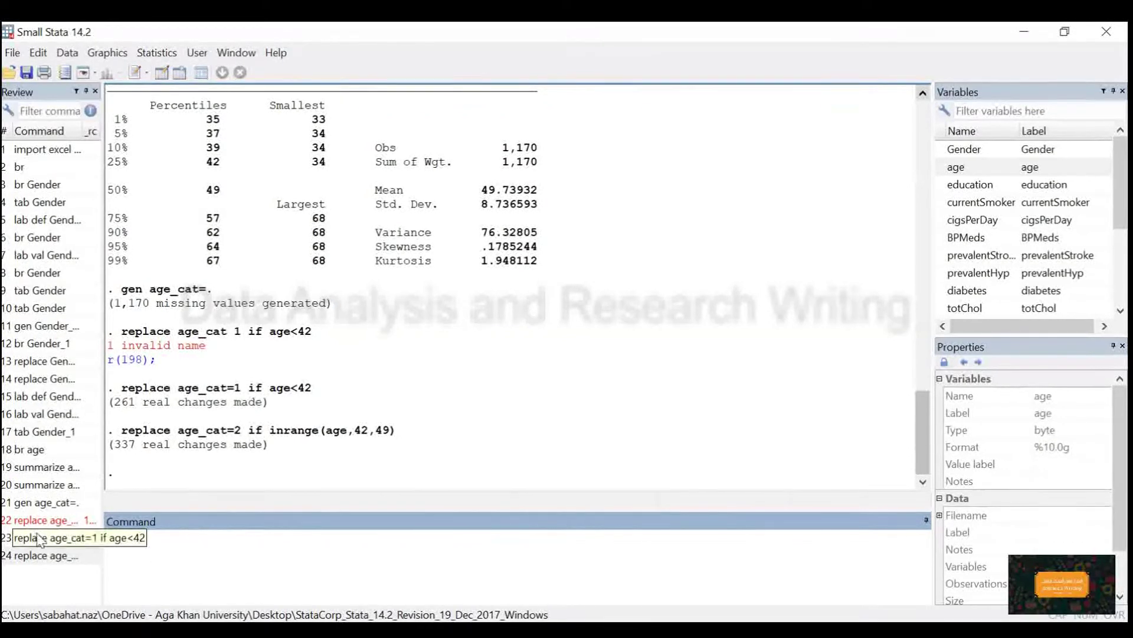
Recall the category 2 command, change it to replace age_cat=3 if inrange(age,49.1,57) and run it.
{"action": "left_click", "coordinate": [40, 558]}
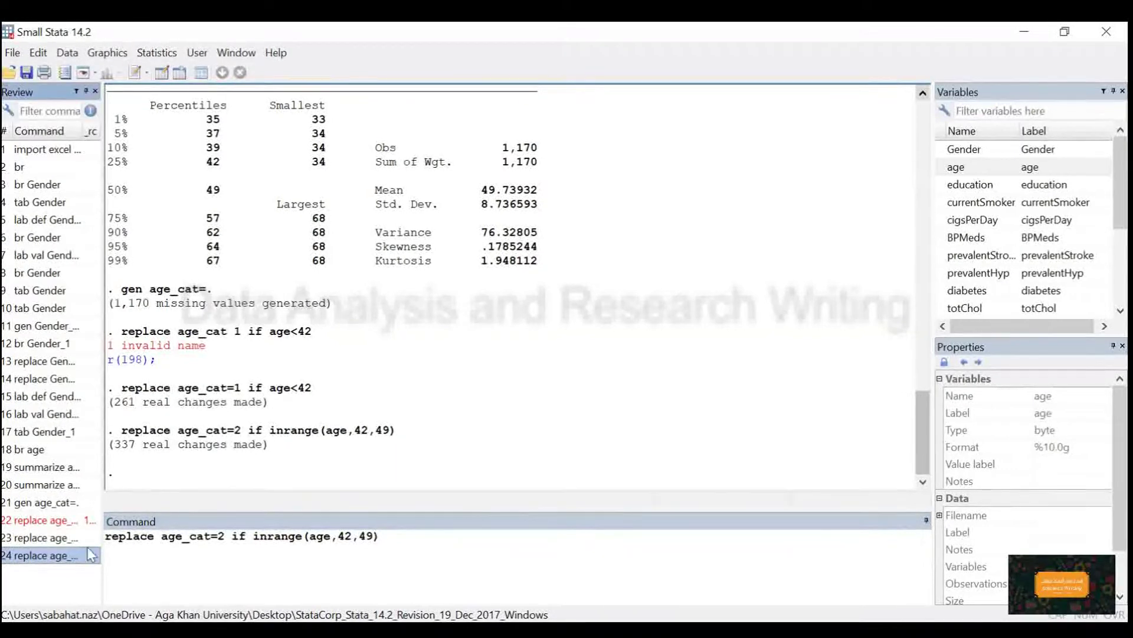
{"action": "left_click", "coordinate": [226, 533]}
{"action": "key", "text": "BackSpace"}
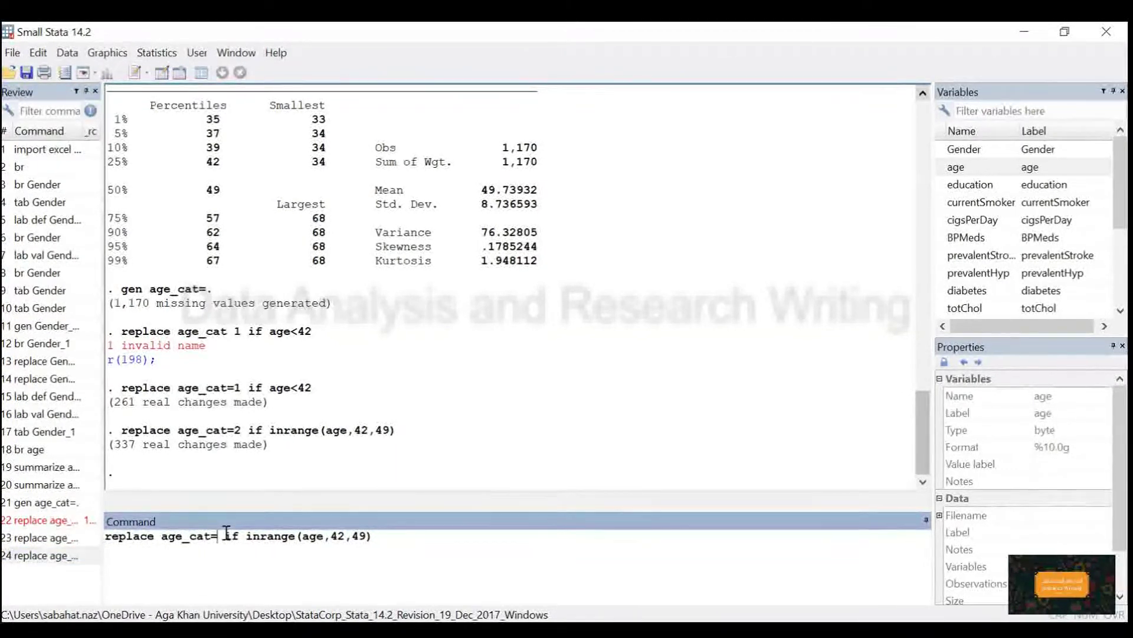
{"action": "type", "text": "3"}
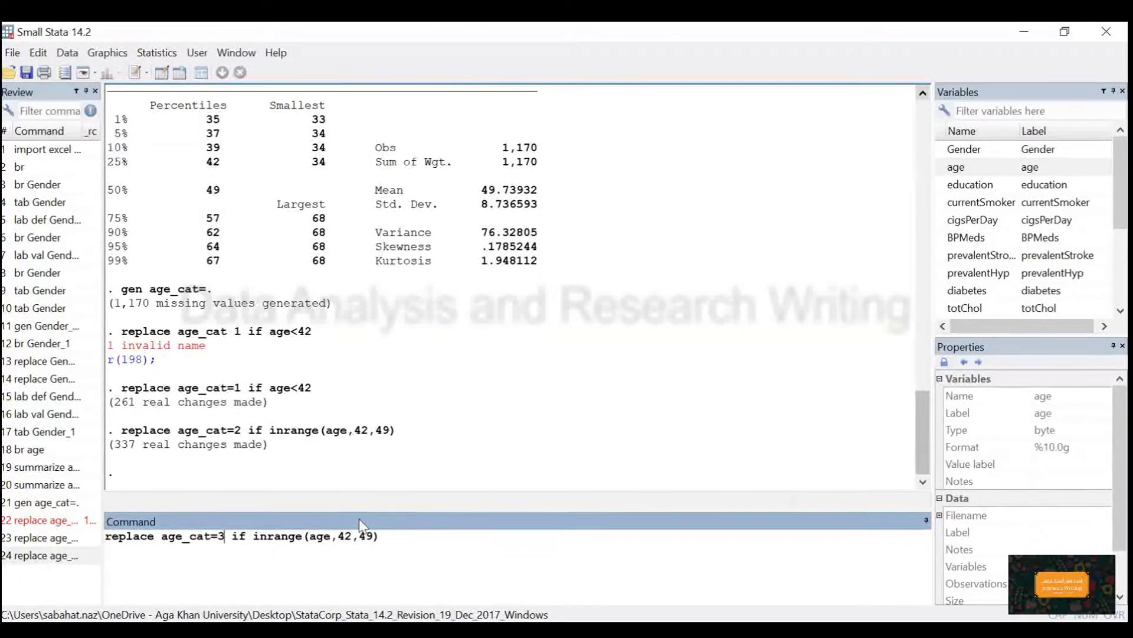
{"action": "left_click", "coordinate": [347, 536]}
{"action": "key", "text": "BackSpace"}
{"action": "type", "text": "9.1"}
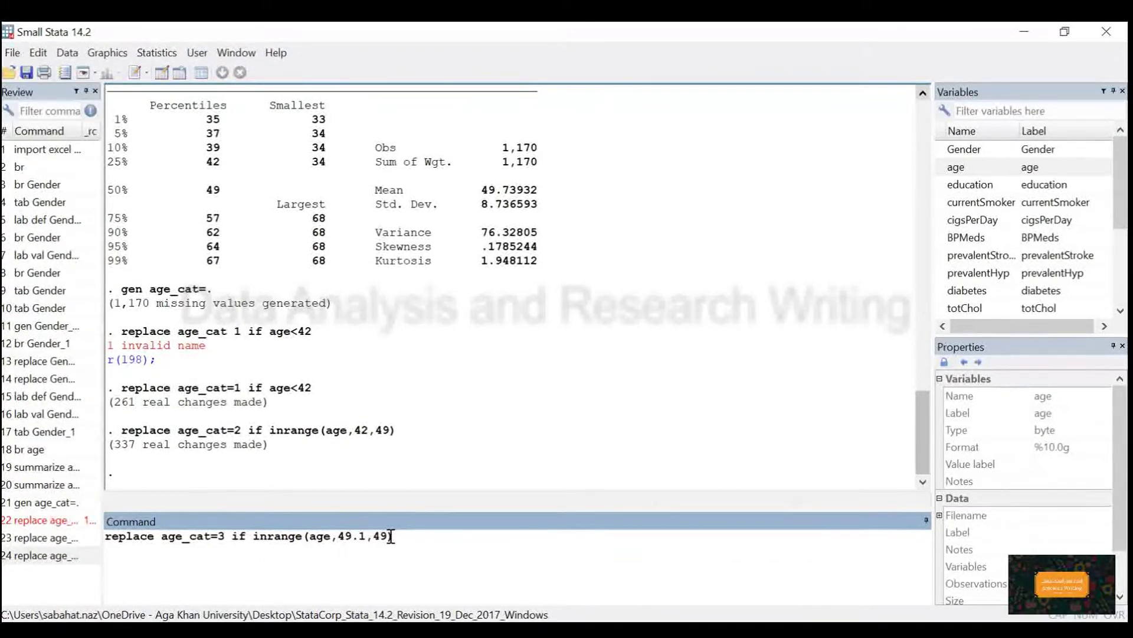
{"action": "key", "text": "BackSpace"}
{"action": "key", "text": "Delete"}
{"action": "type", "text": "57"}
{"action": "key", "text": "Return"}
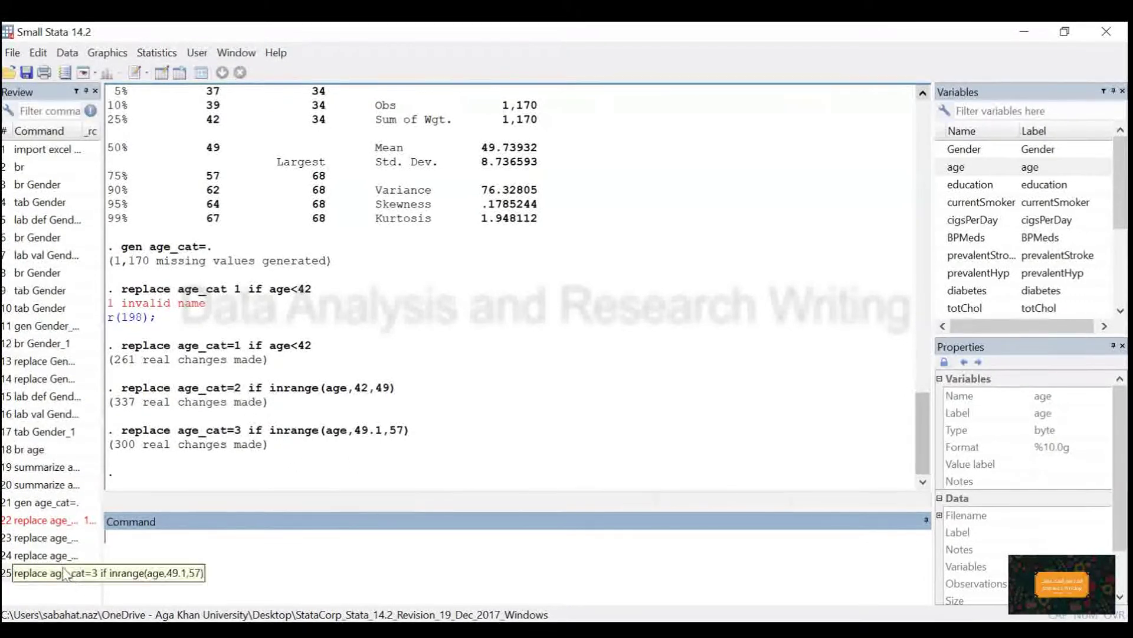
Recall the category 1 command, change it to replace age_cat=4 if age>57 and run it.
{"action": "left_click", "coordinate": [53, 538]}
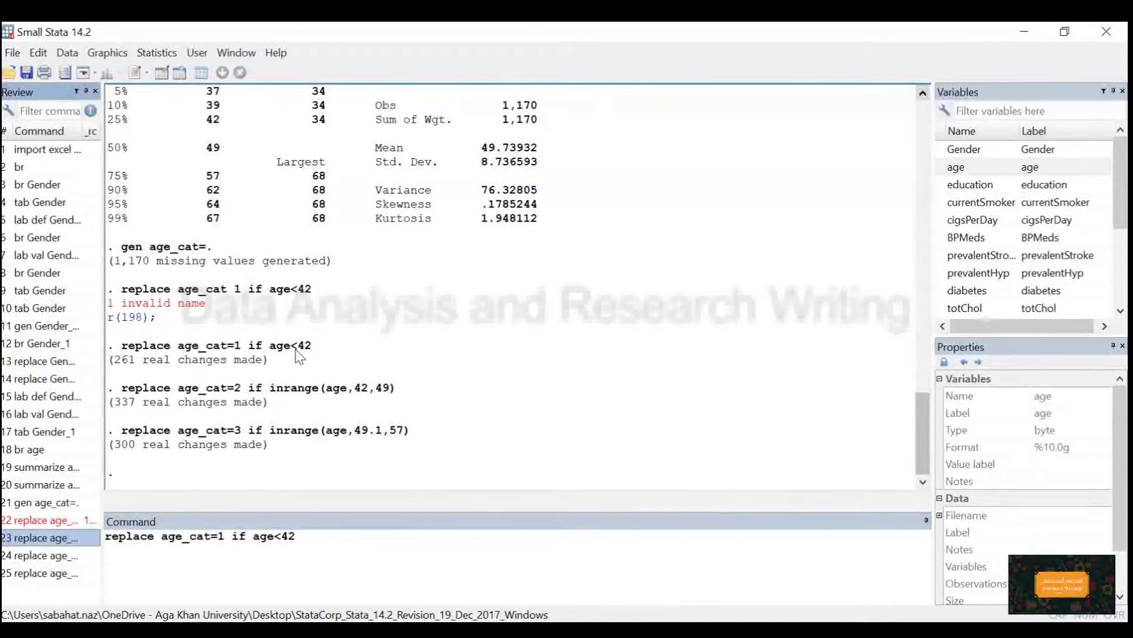
{"action": "left_click", "coordinate": [225, 535]}
{"action": "left_click", "coordinate": [225, 535]}
{"action": "key", "text": "BackSpace"}
{"action": "type", "text": "4"}
{"action": "left_click", "coordinate": [282, 539]}
{"action": "key", "text": "BackSpace"}
{"action": "type", "text": ">"}
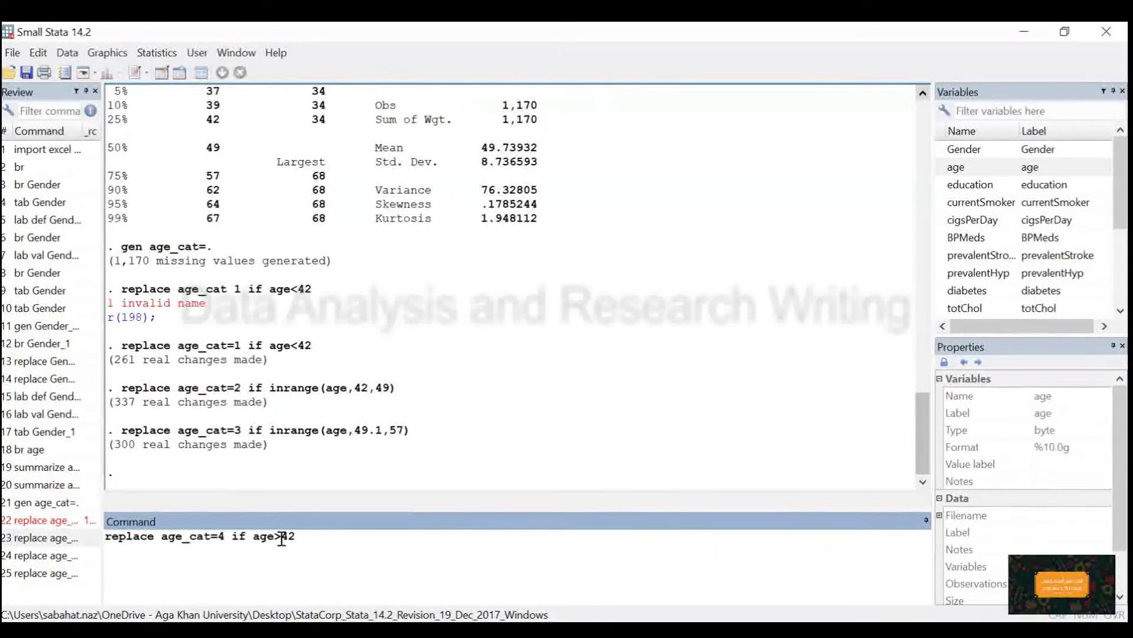
{"action": "key", "text": "Delete"}
{"action": "key", "text": "Delete"}
{"action": "type", "text": "57"}
{"action": "key", "text": "Return"}
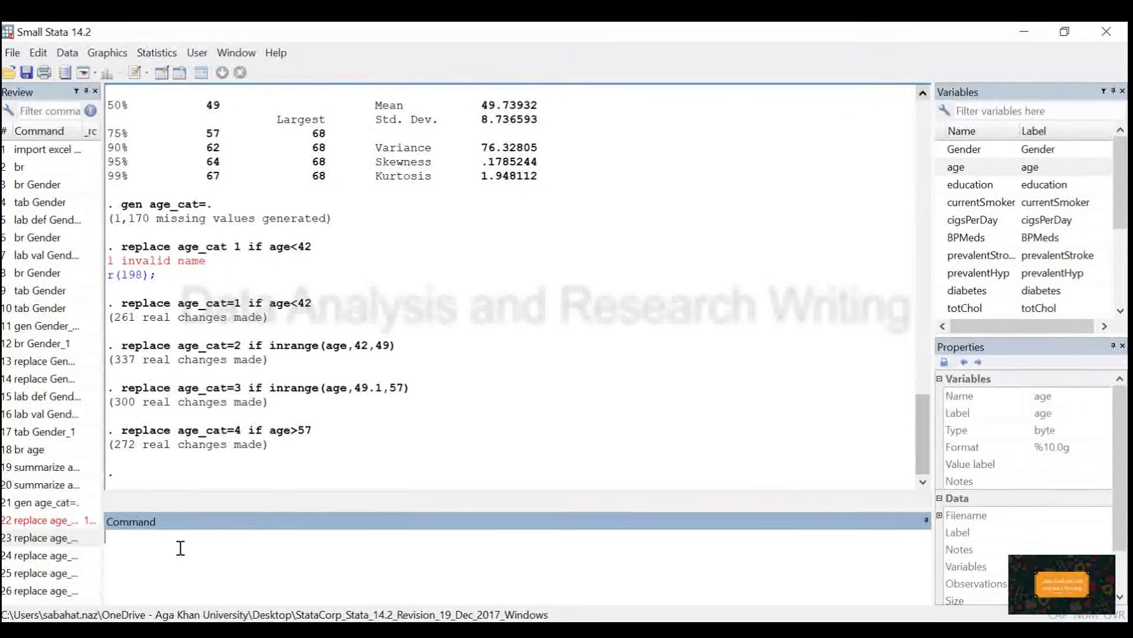
{"action": "type", "text": "lab dwef"}
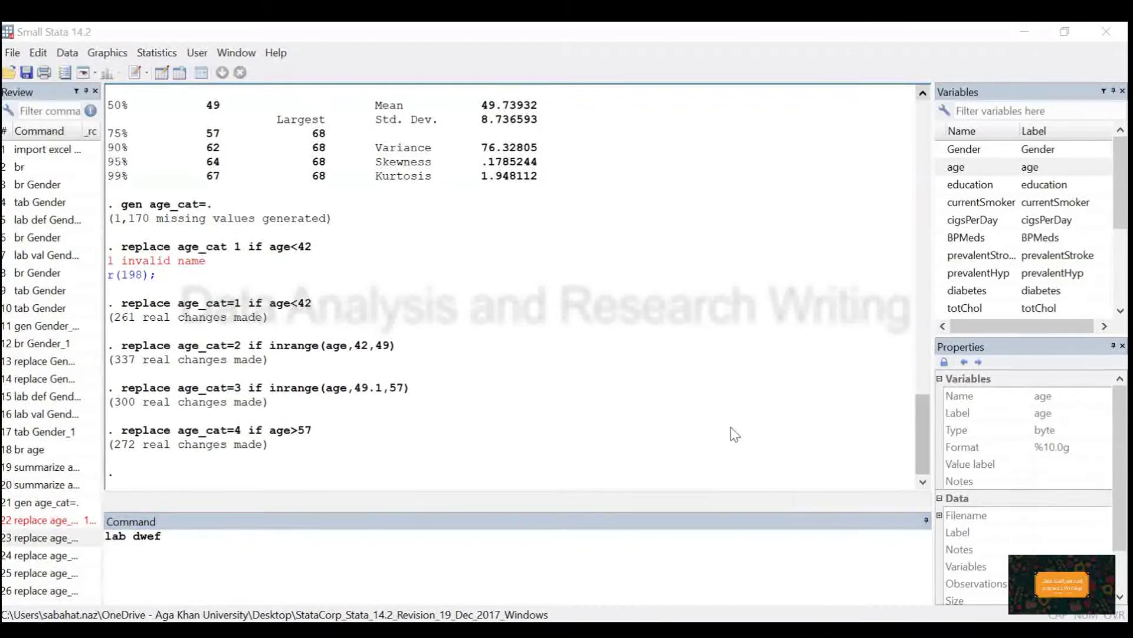
{"action": "left_click", "coordinate": [275, 537]}
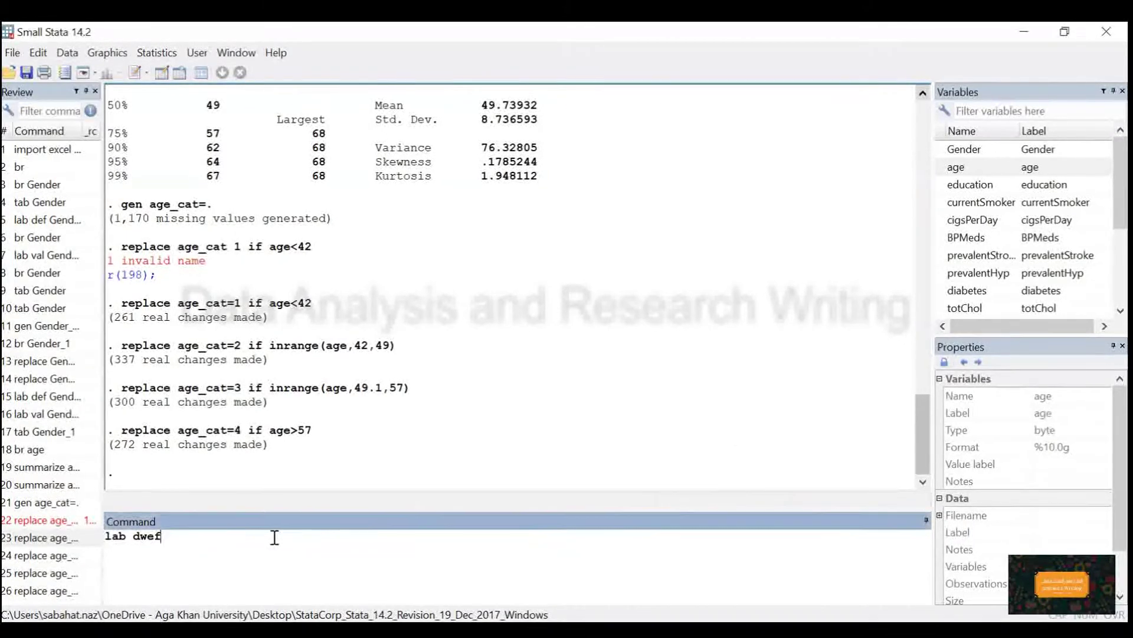
{"action": "key", "text": "BackSpace"}
{"action": "key", "text": "BackSpace"}
{"action": "key", "text": "BackSpace"}
{"action": "type", "text": "ef"}
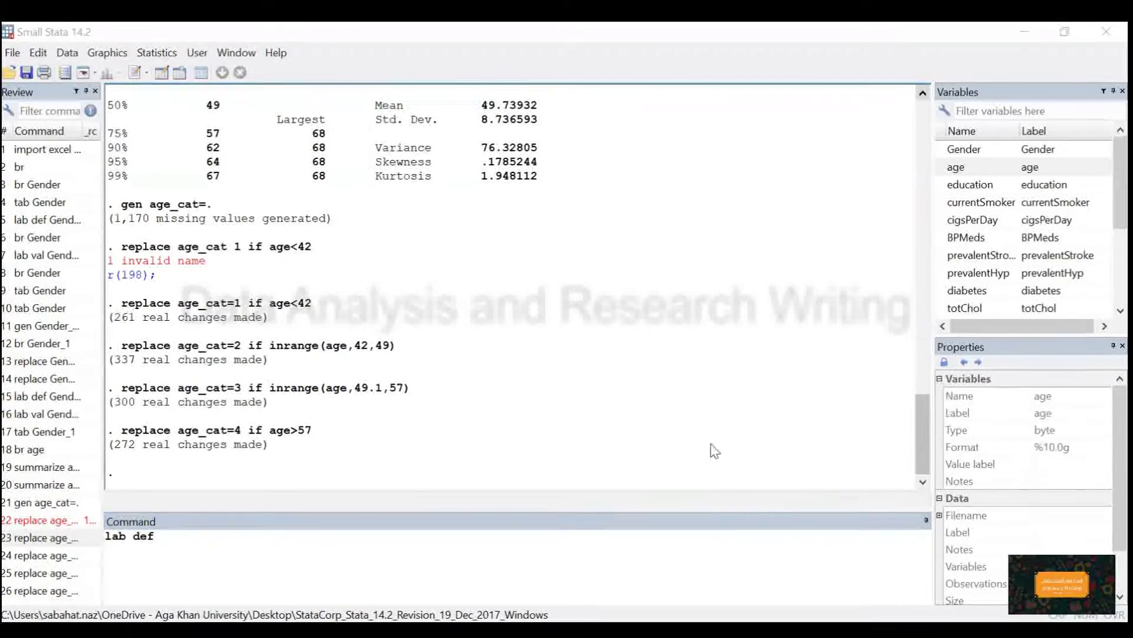
{"action": "left_click", "coordinate": [273, 546]}
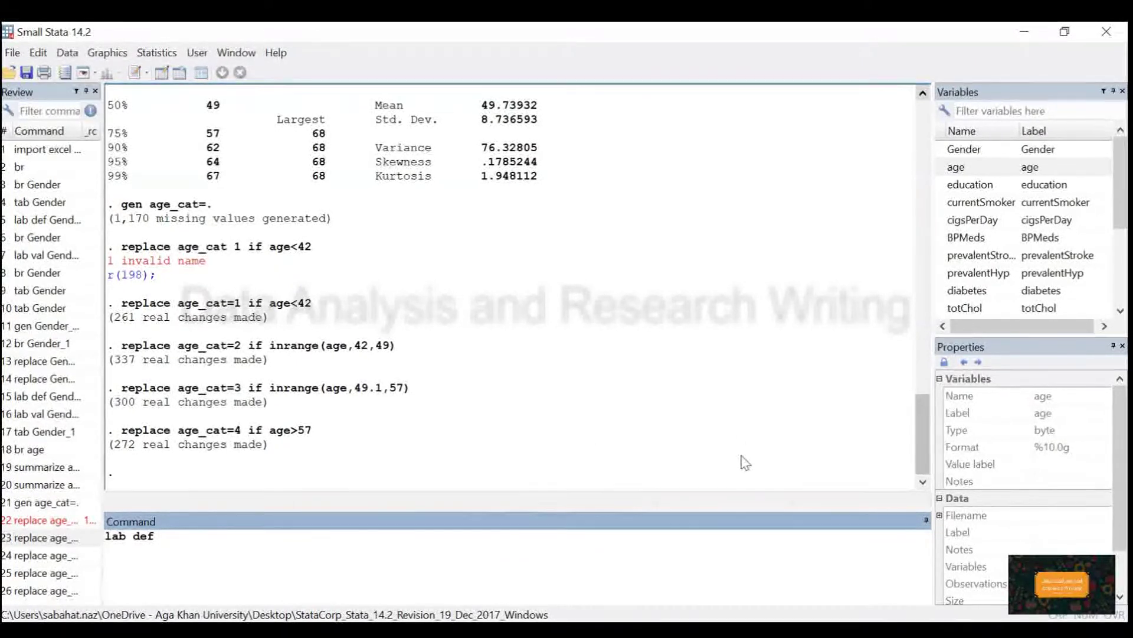
{"action": "scroll", "coordinate": [1104, 307], "scroll_direction": "down", "scroll_amount": 3}
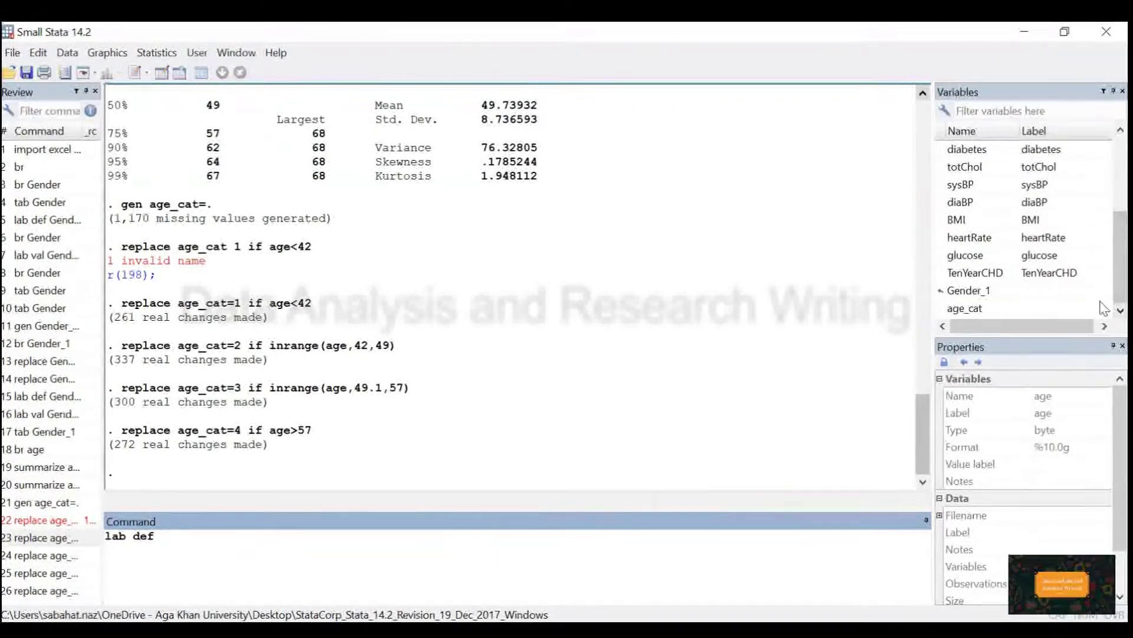
{"action": "left_click", "coordinate": [1104, 307]}
{"action": "double_click", "coordinate": [1104, 307]}
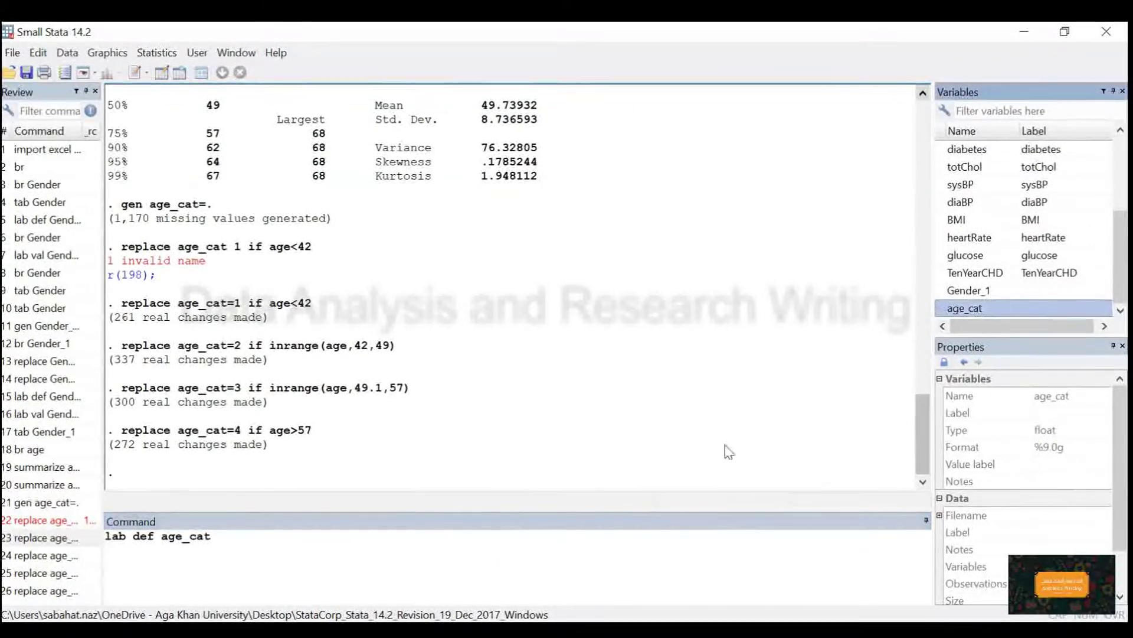
{"action": "left_click", "coordinate": [245, 542]}
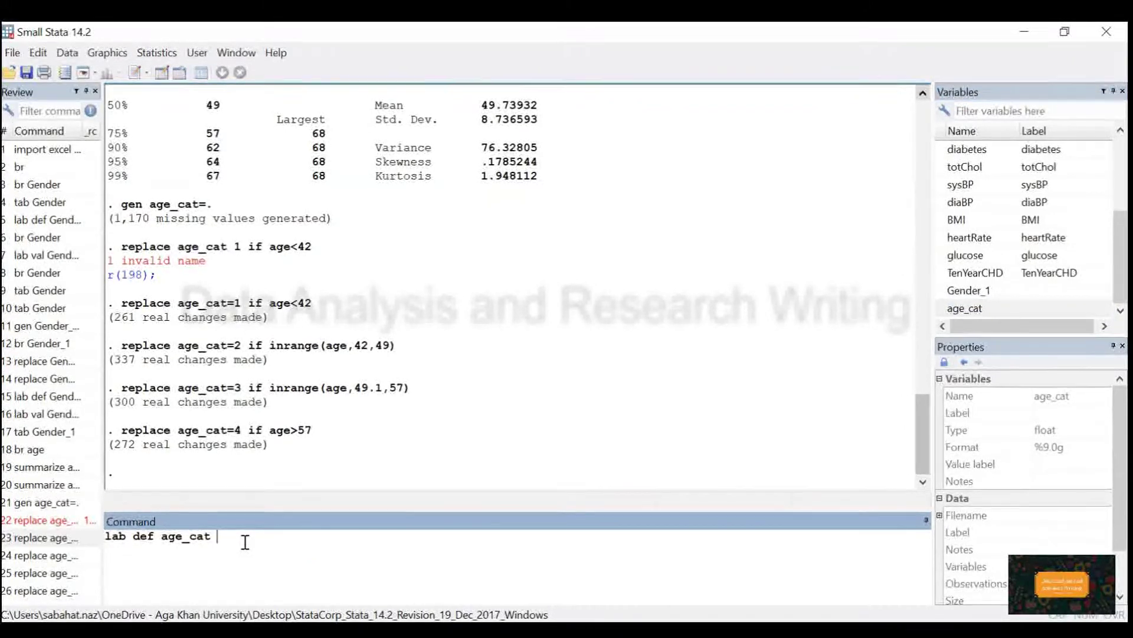
{"action": "key", "text": "BackSpace"}
{"action": "key", "text": "BackSpace"}
{"action": "key", "text": "BackSpace"}
{"action": "key", "text": "BackSpace"}
{"action": "key", "text": "BackSpace"}
{"action": "key", "text": "BackSpace"}
{"action": "key", "text": "BackSpace"}
{"action": "key", "text": "BackSpace"}
{"action": "key", "text": "BackSpace"}
{"action": "key", "text": "BackSpace"}
{"action": "key", "text": "BackSpace"}
{"action": "key", "text": "BackSpace"}
{"action": "key", "text": "BackSpace"}
{"action": "key", "text": "BackSpace"}
{"action": "key", "text": "BackSpace"}
{"action": "key", "text": "BackSpace"}
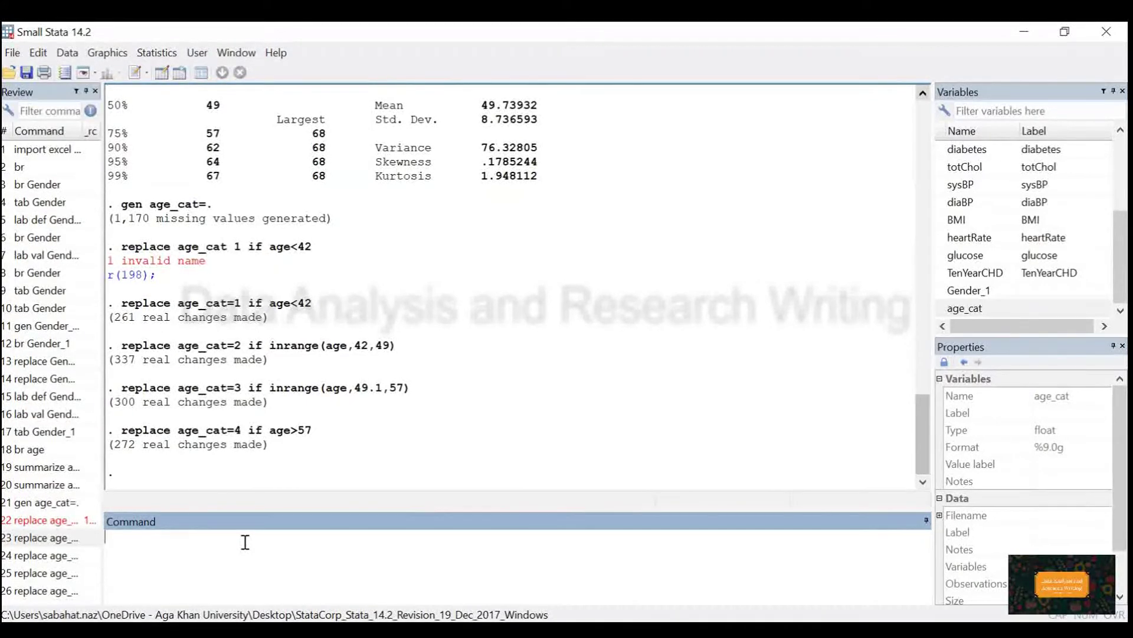
Tabulate the recoded age categories with tab age_cat.
{"action": "type", "text": "tab"}
{"action": "left_click", "coordinate": [1098, 308]}
{"action": "key", "text": "Return"}
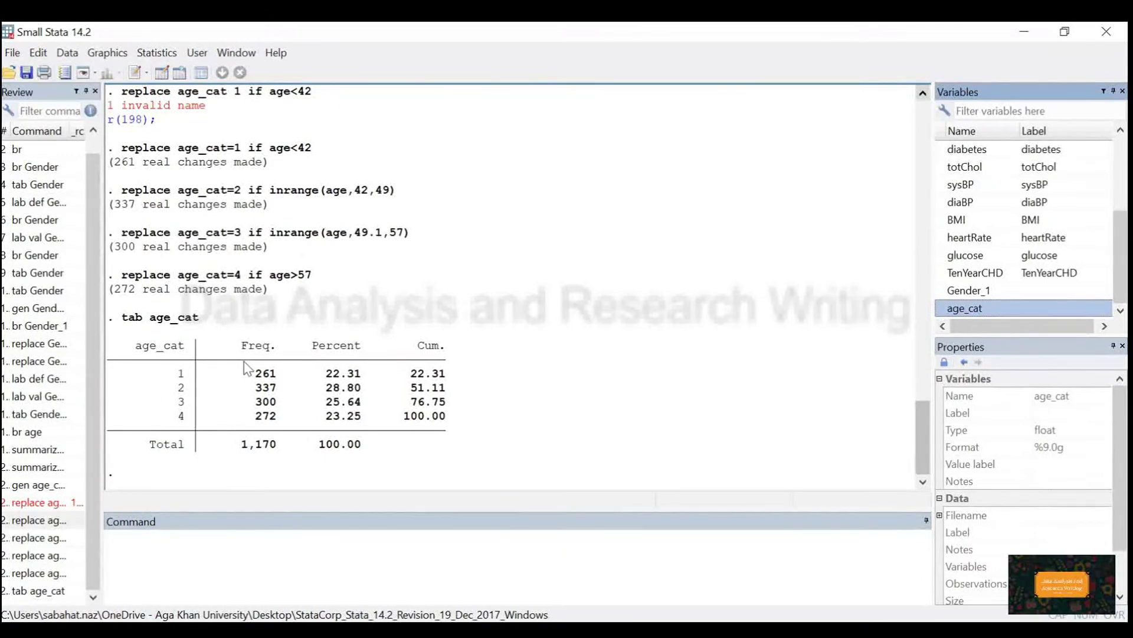
Define value labels with lab def age_cat 1 "<42yrs" 2 "42-49yrs" 3 "49.1-57yrs" 4 ">57yrs".
{"action": "left_click", "coordinate": [130, 557]}
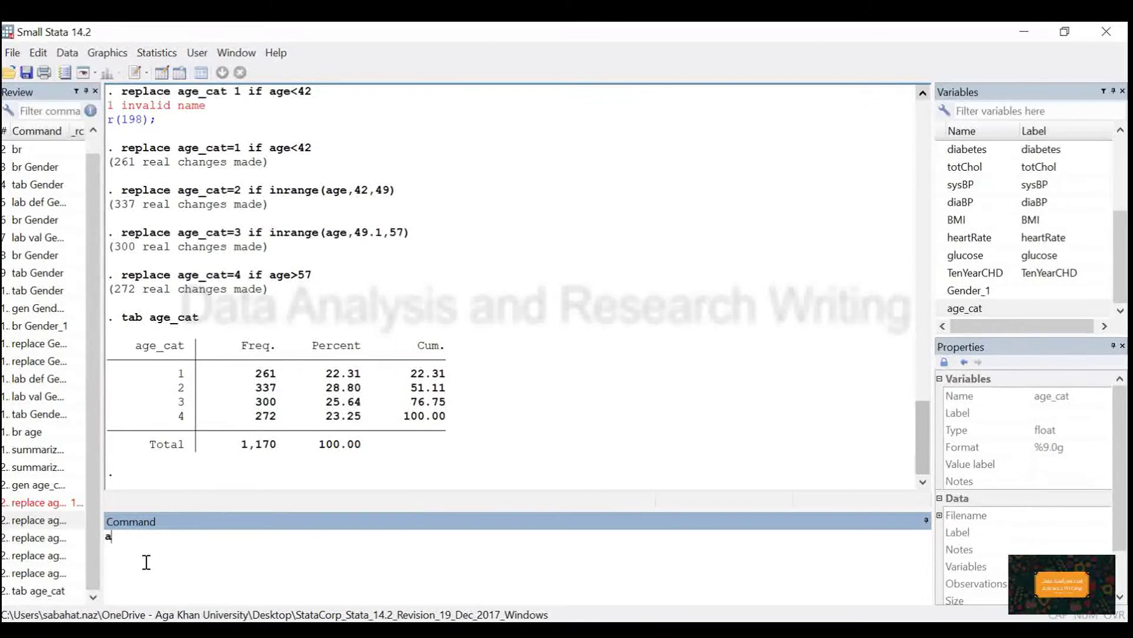
{"action": "type", "text": "b def"}
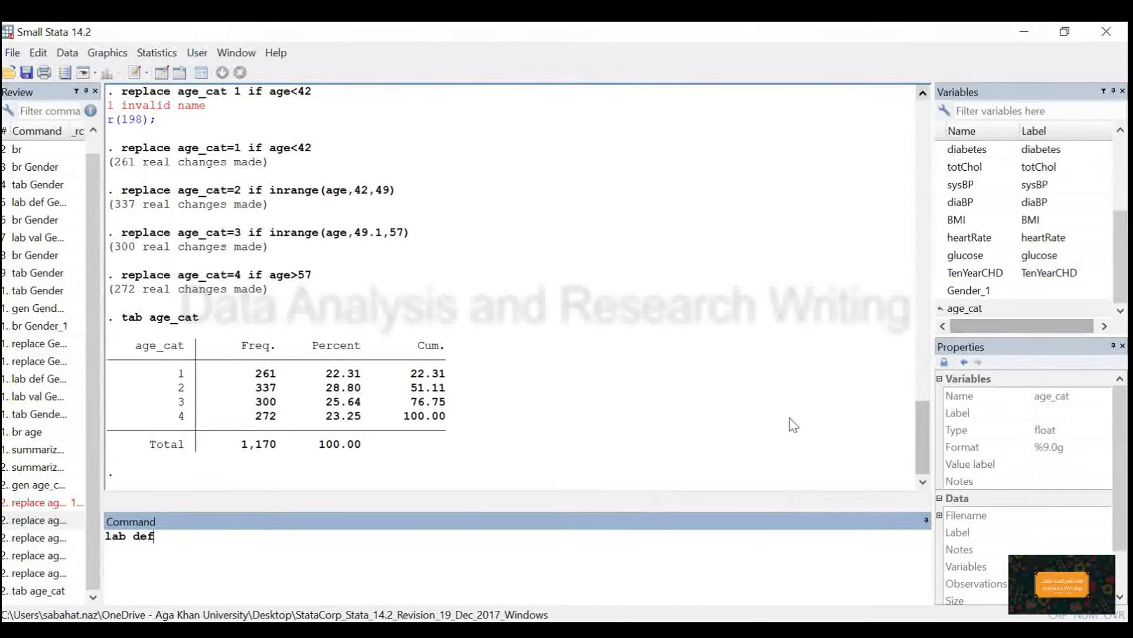
{"action": "type", "text": " age_cat"}
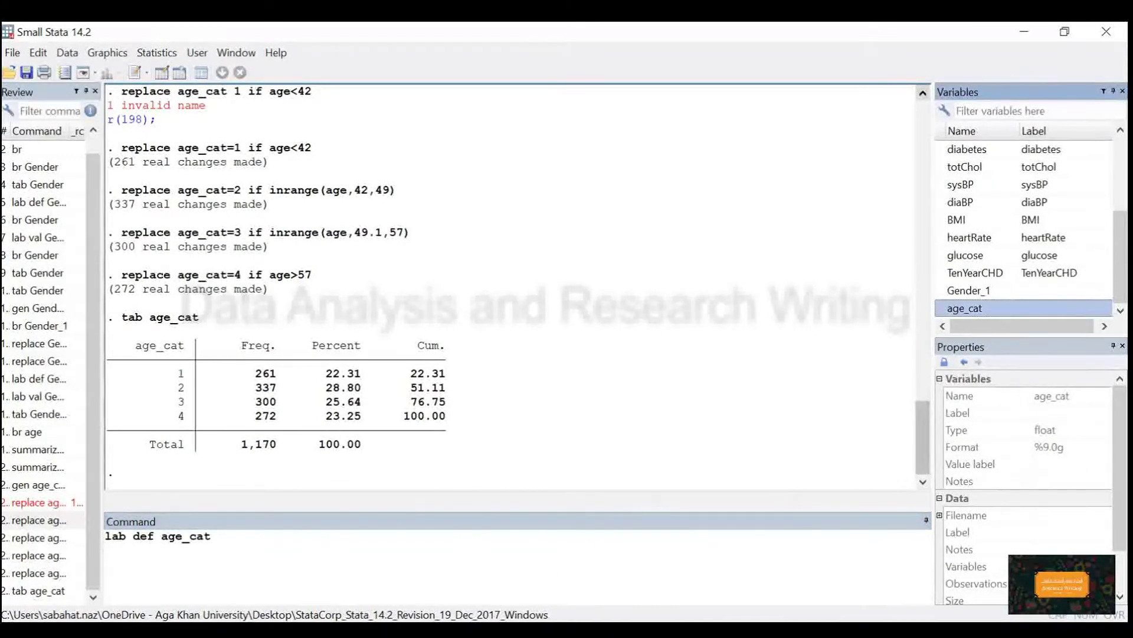
{"action": "left_click", "coordinate": [282, 542]}
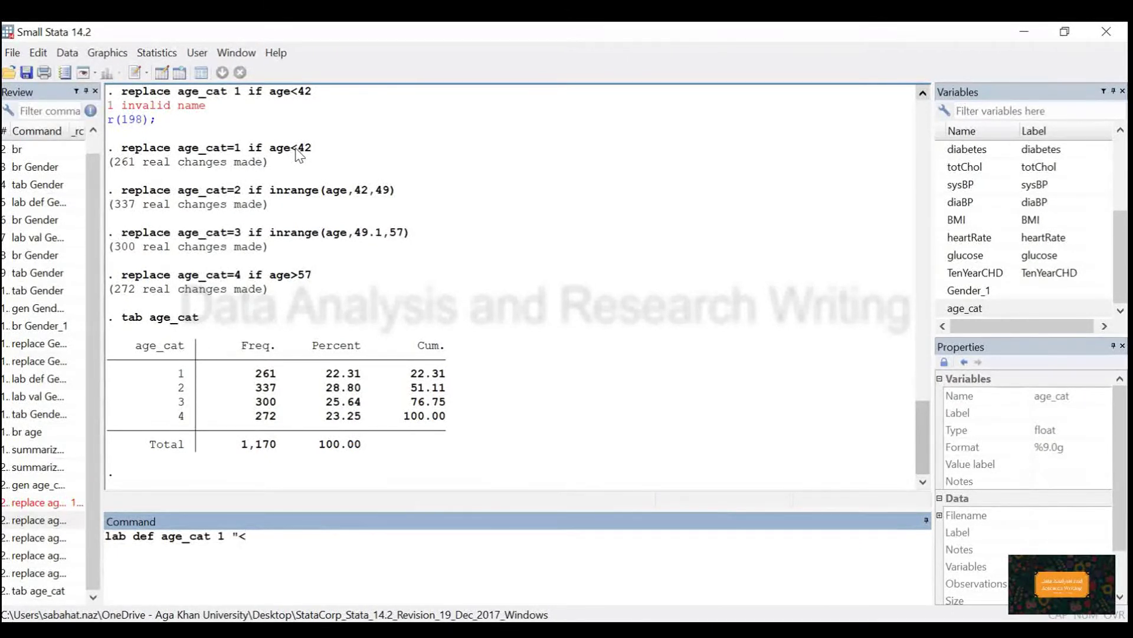
{"action": "type", "text": "42yrs\" 2 \""}
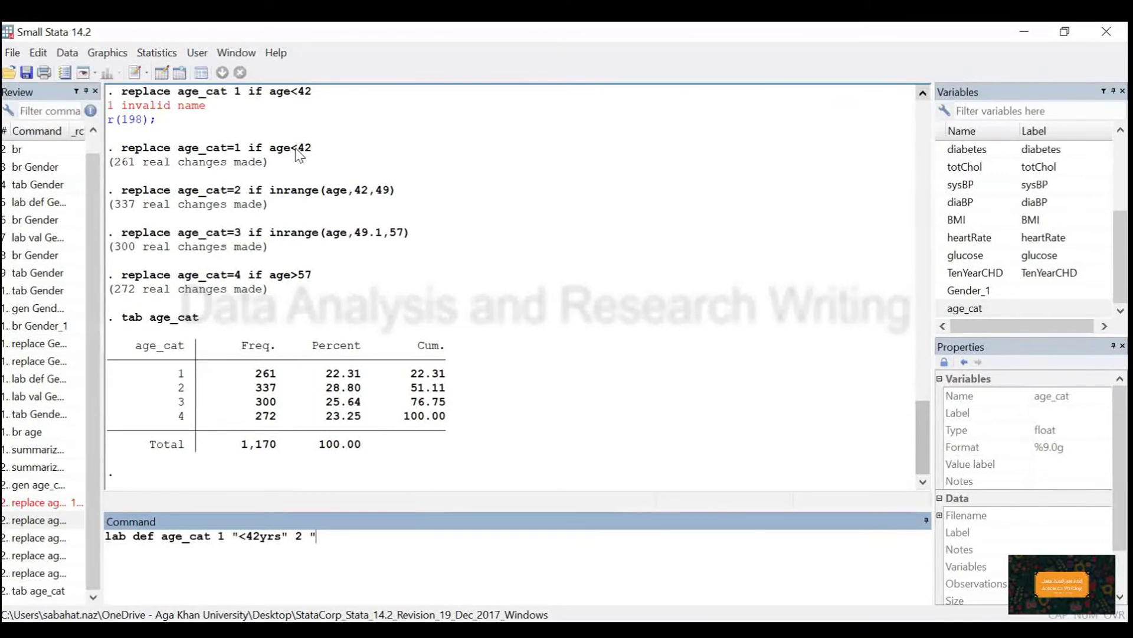
{"action": "type", "text": "42-49yrs\" 3 \"49.1-57"}
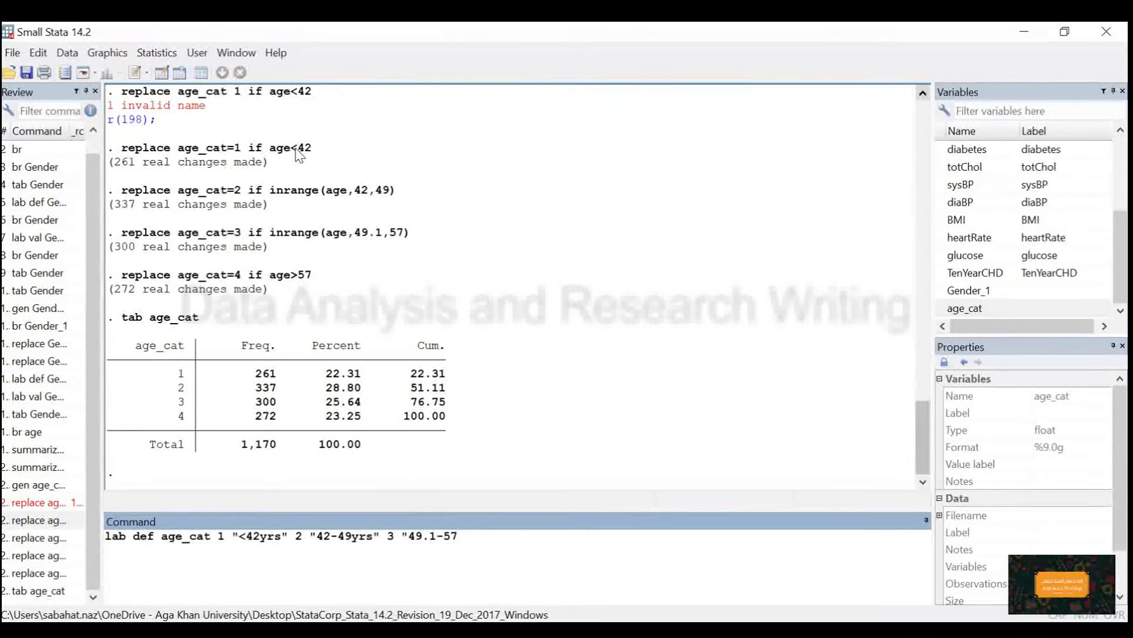
{"action": "type", "text": "yrs\""}
{"action": "type", "text": "4 \">57yrs"}
{"action": "key", "text": "Return"}
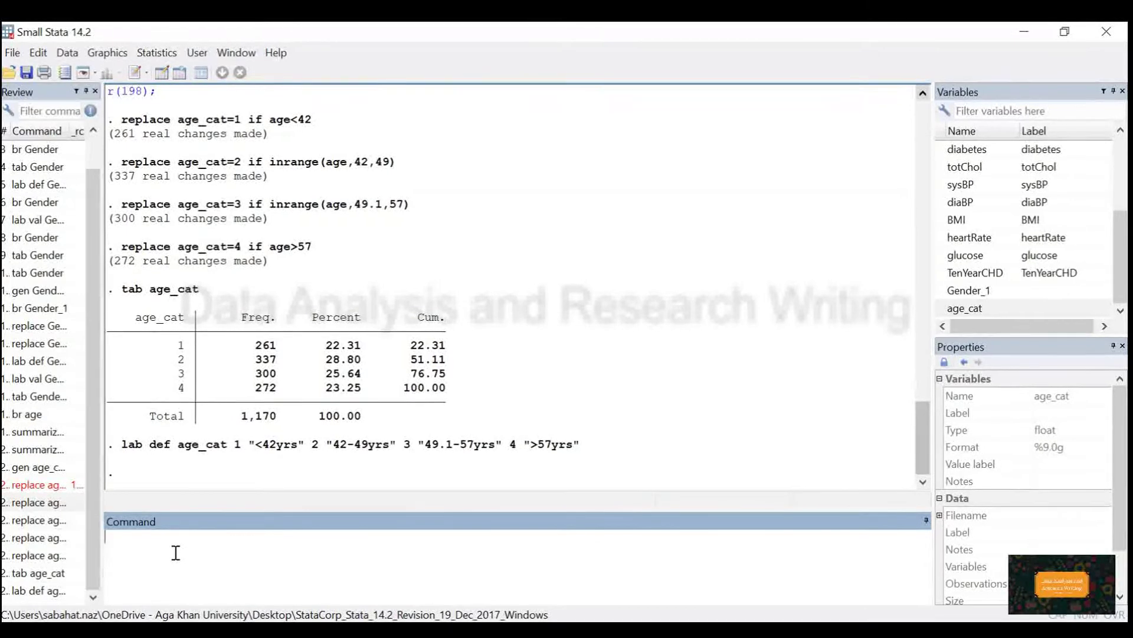
Attach the age_cat value labels to the age category variable with lab val age_cat age_cat.
{"action": "type", "text": "lab val"}
{"action": "type", "text": "age_cat"}
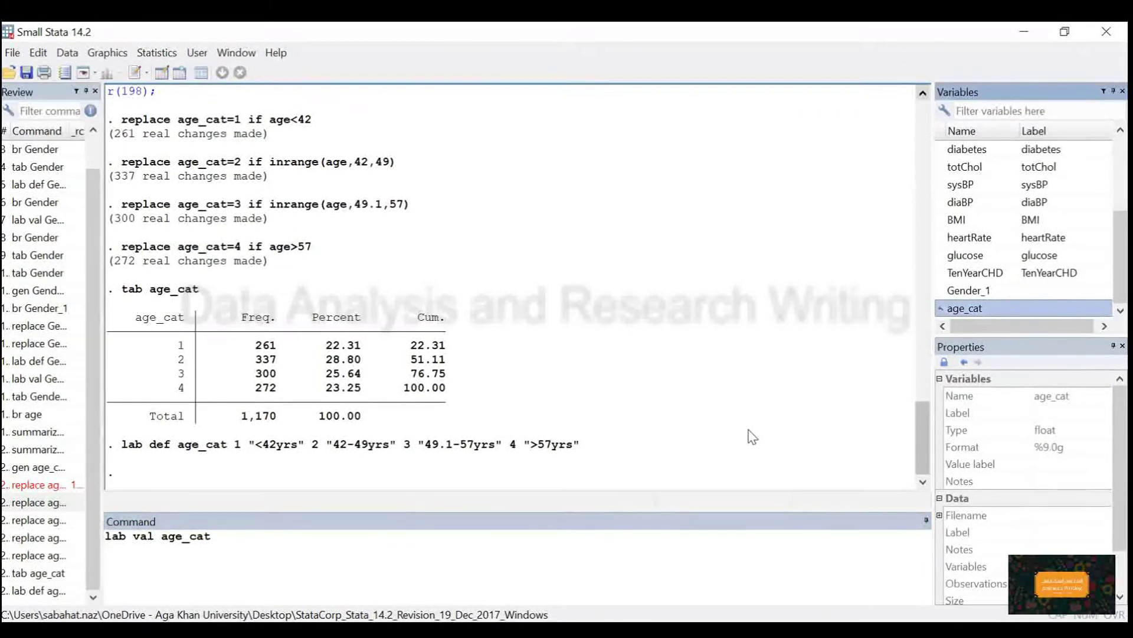
{"action": "type", "text": " age_cat"}
{"action": "key", "text": "Return"}
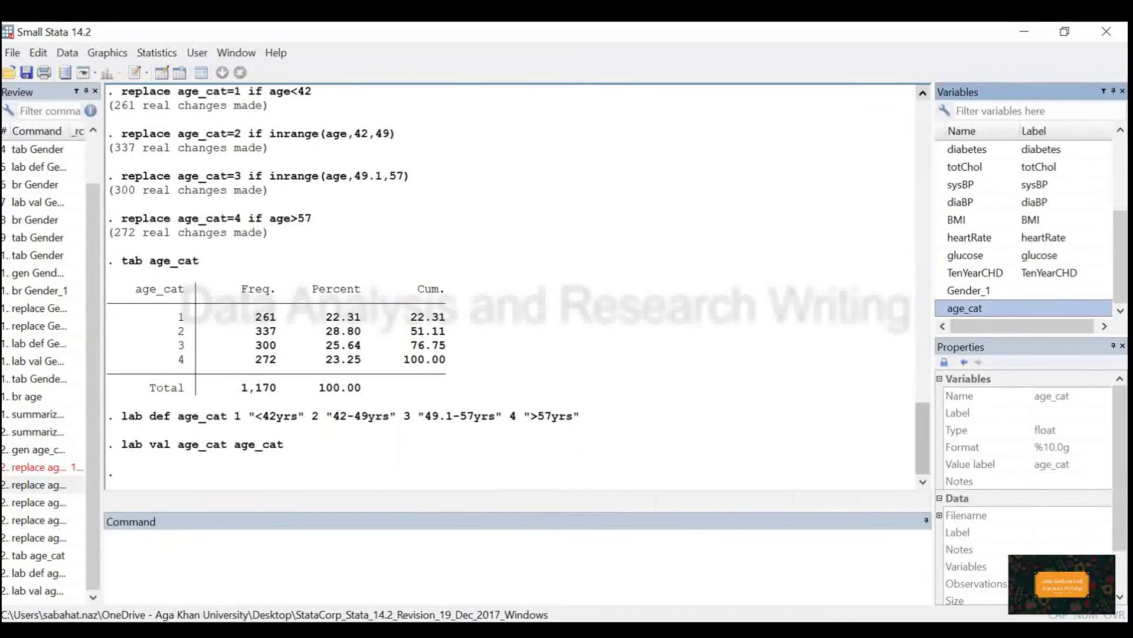
Tabulate the labelled age categories with tab age_cat.
{"action": "left_click", "coordinate": [453, 555]}
{"action": "type", "text": "tab"}
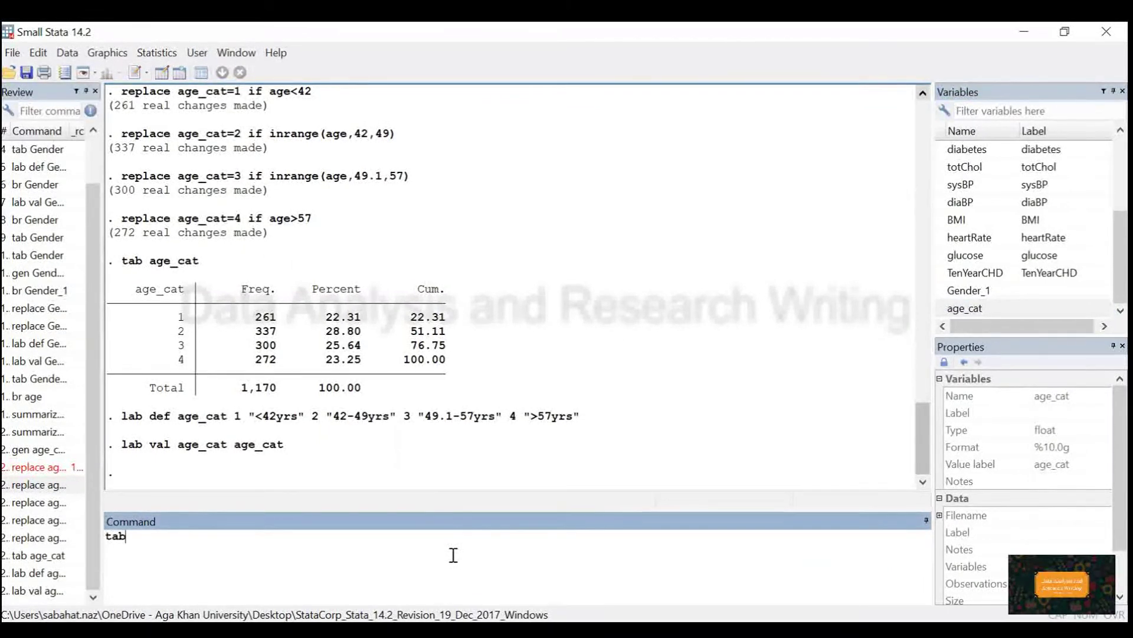
{"action": "double_click", "coordinate": [1102, 302]}
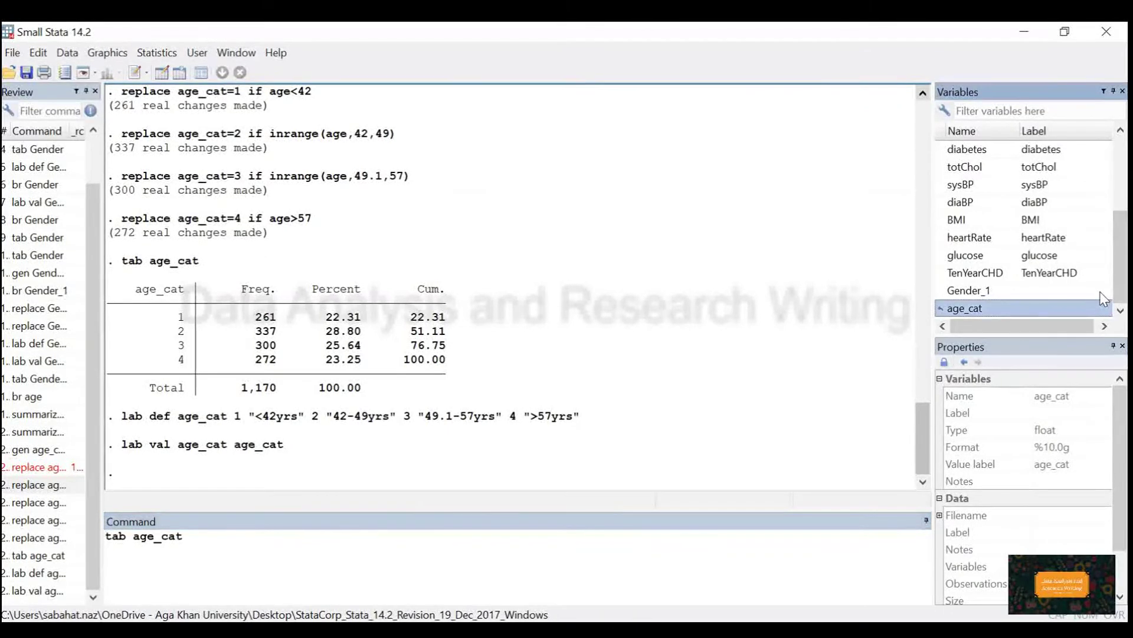
{"action": "key", "text": "Return"}
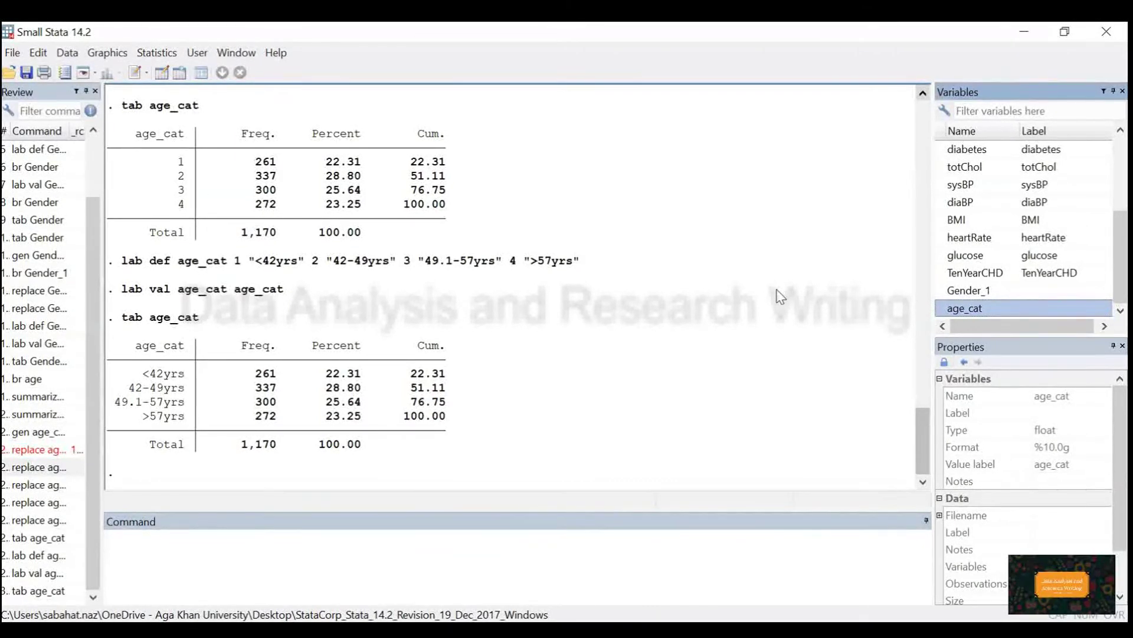
Review the earlier age summary, age_cat recoding commands and age category tables in the results output.
{"action": "left_click", "coordinate": [797, 252]}
{"action": "scroll", "coordinate": [796, 252], "scroll_direction": "up", "scroll_amount": 6}
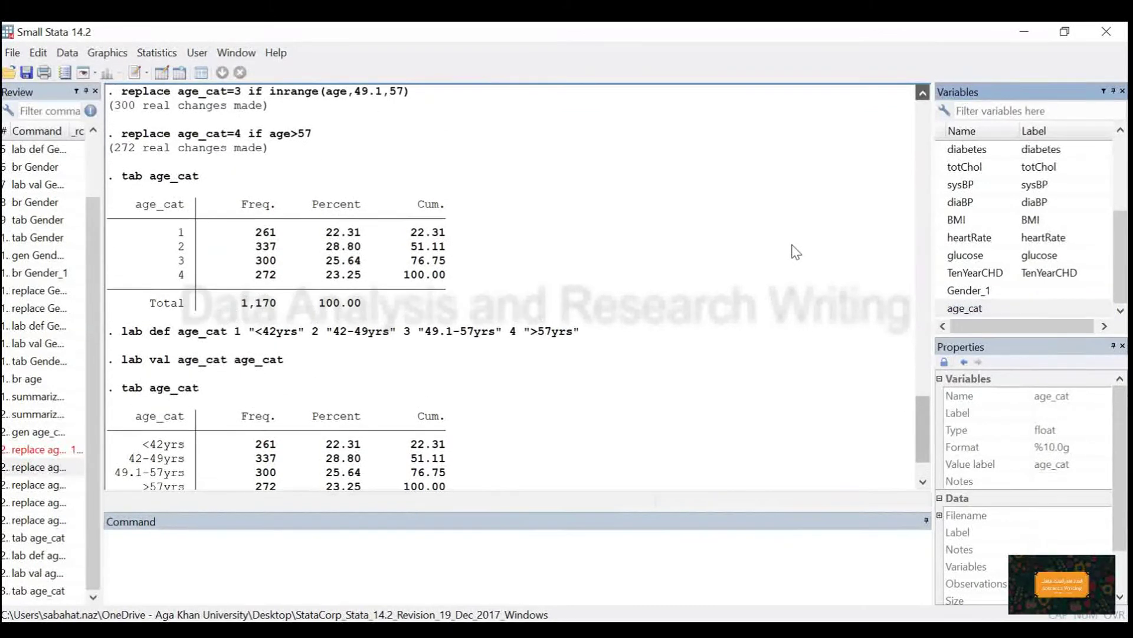
{"action": "scroll", "coordinate": [796, 252], "scroll_direction": "up", "scroll_amount": 10}
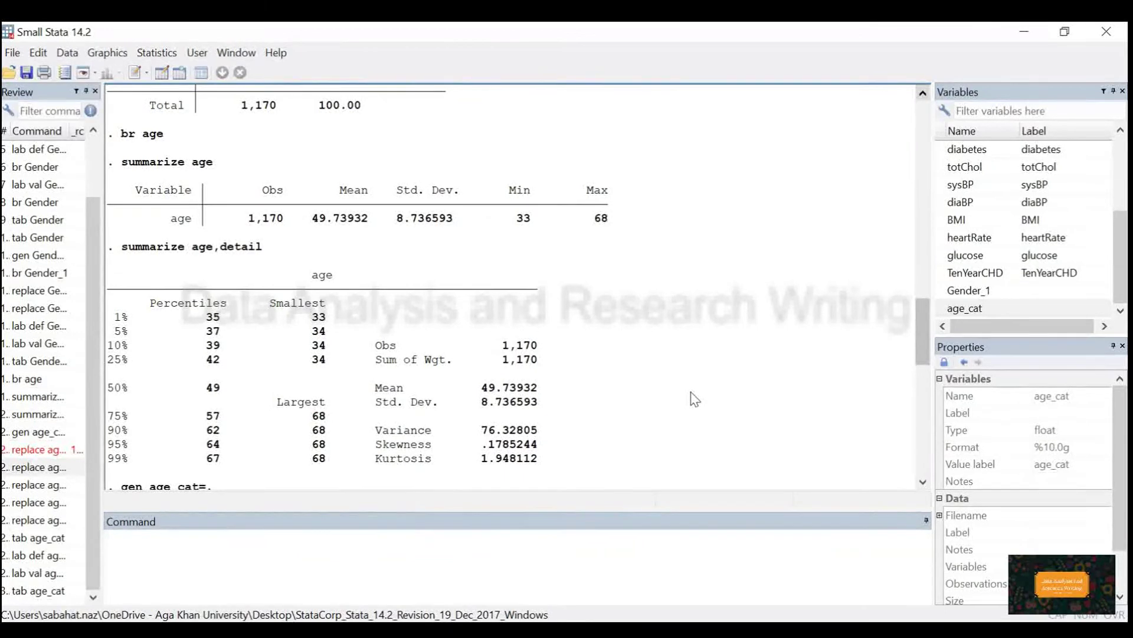
{"action": "scroll", "coordinate": [694, 399], "scroll_direction": "down", "scroll_amount": 6}
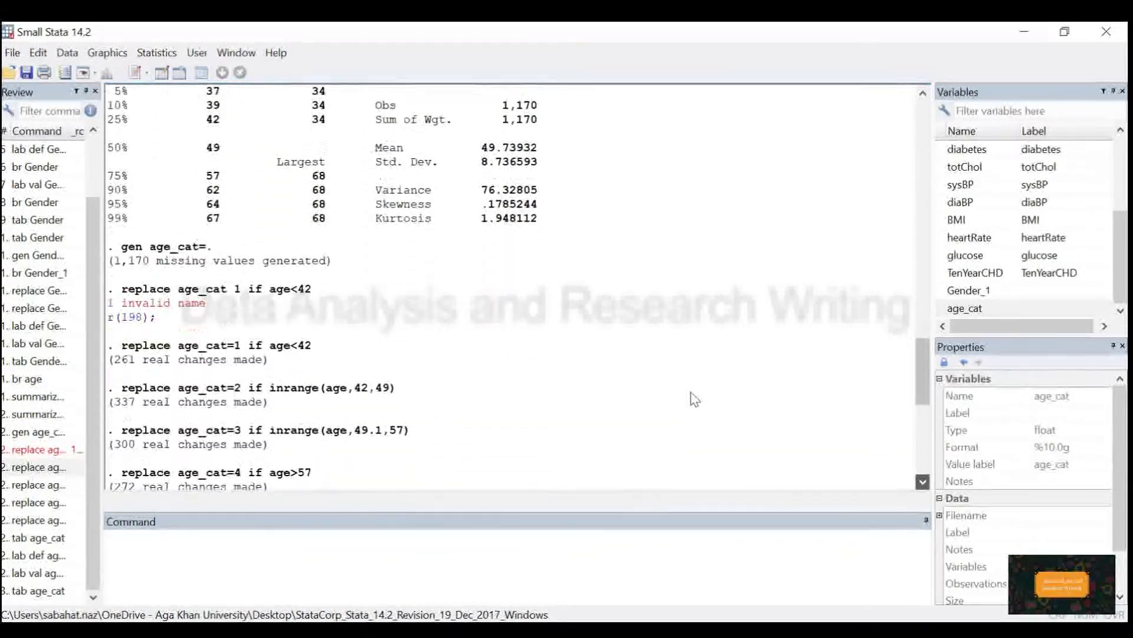
{"action": "scroll", "coordinate": [695, 399], "scroll_direction": "down", "scroll_amount": 10}
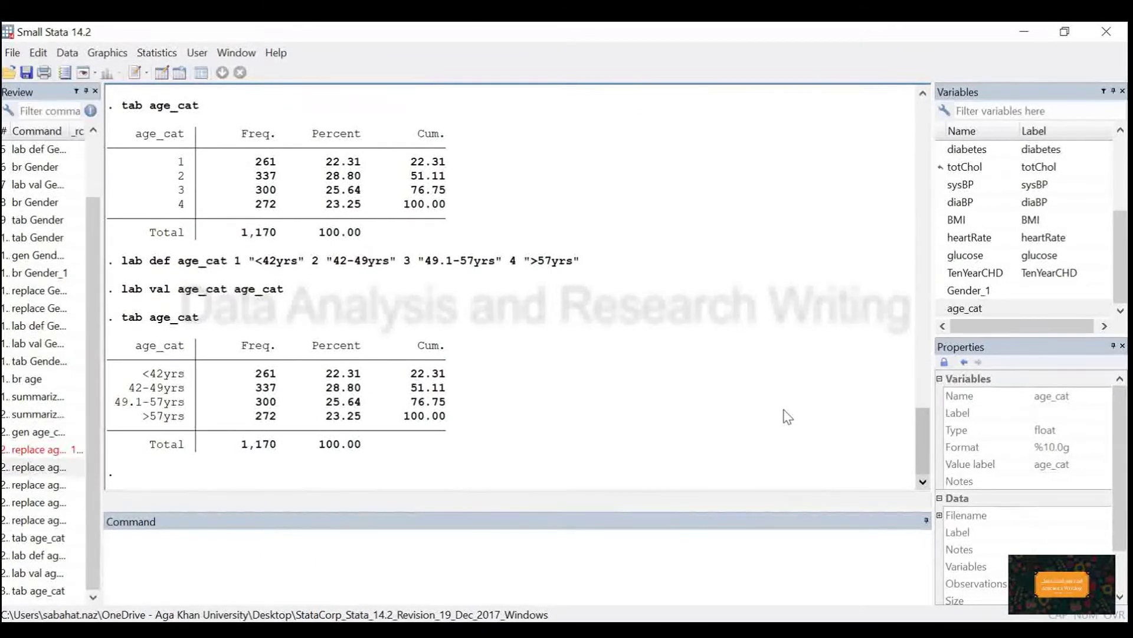
Find currentSmoker among the variables and tabulate it with tab currentSmoker.
{"action": "scroll", "coordinate": [1103, 177], "scroll_direction": "up", "scroll_amount": 3}
{"action": "scroll", "coordinate": [1104, 154], "scroll_direction": "down", "scroll_amount": 2}
{"action": "scroll", "coordinate": [1104, 154], "scroll_direction": "up", "scroll_amount": 2}
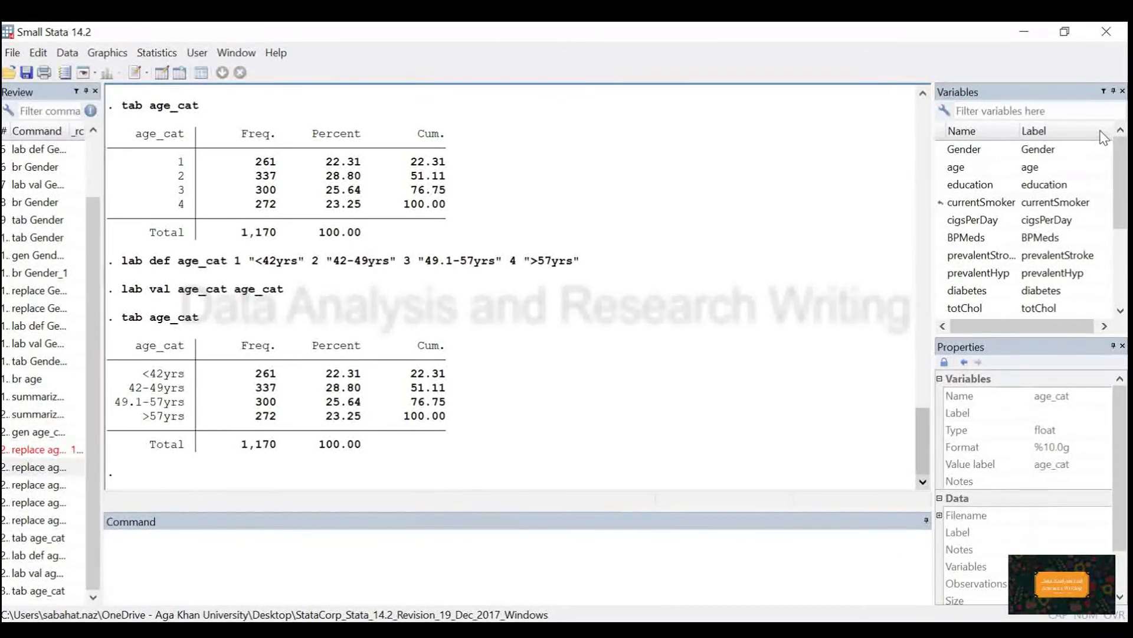
{"action": "left_click", "coordinate": [512, 571]}
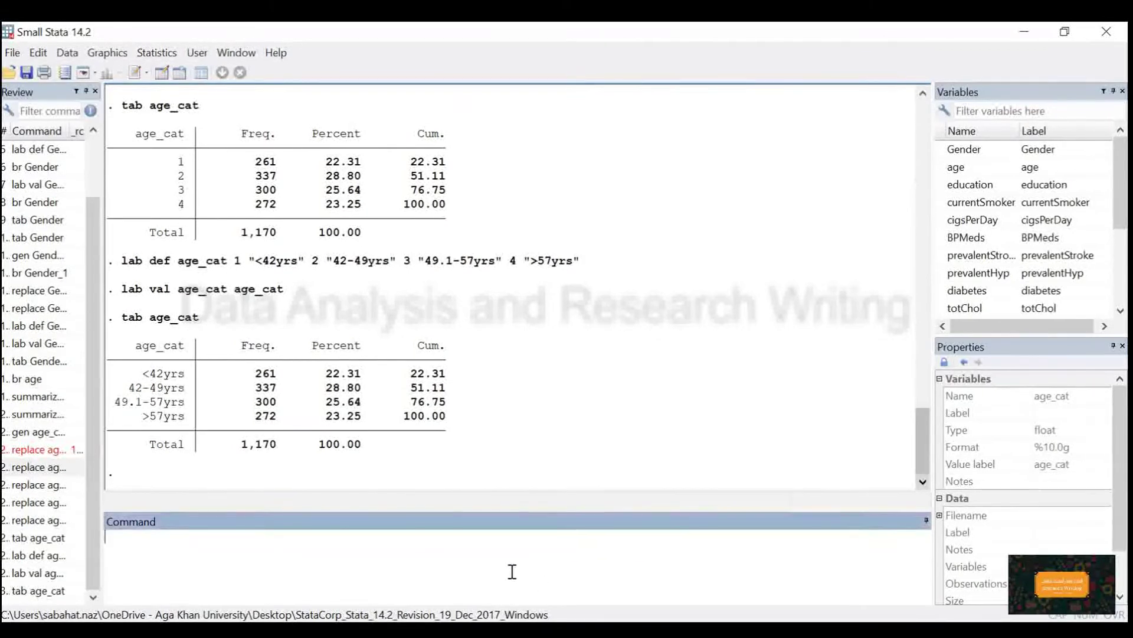
{"action": "type", "text": "tab"}
{"action": "double_click", "coordinate": [1101, 202]}
{"action": "key", "text": "Return"}
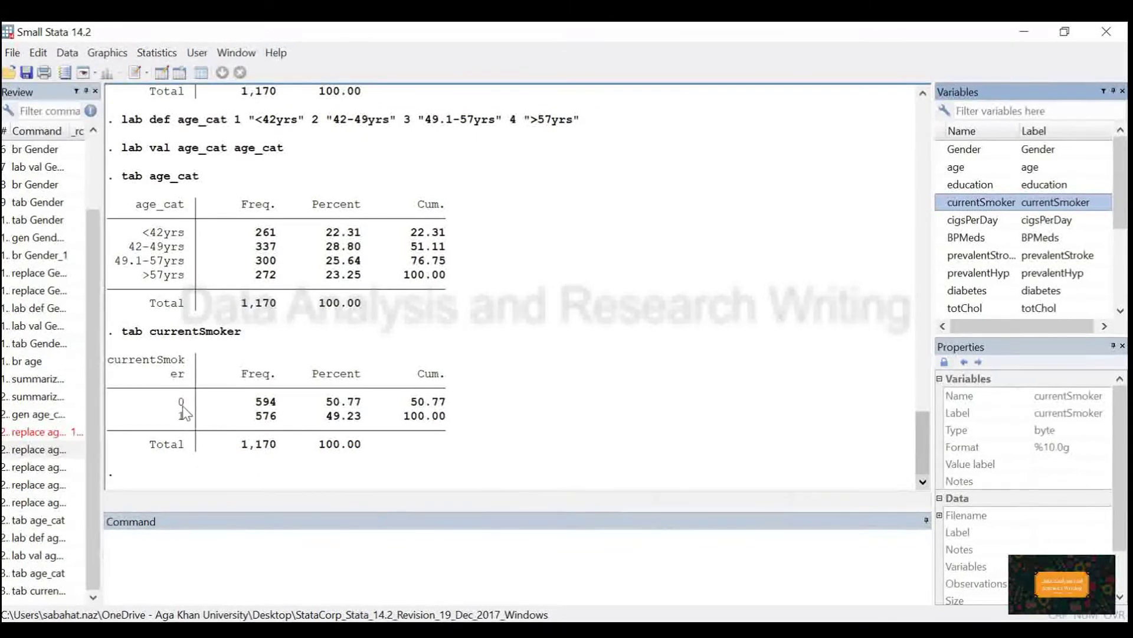
Define value labels for smoking status with lab def currentSmoker 1 "Yes" 0 "No".
{"action": "left_click", "coordinate": [201, 571]}
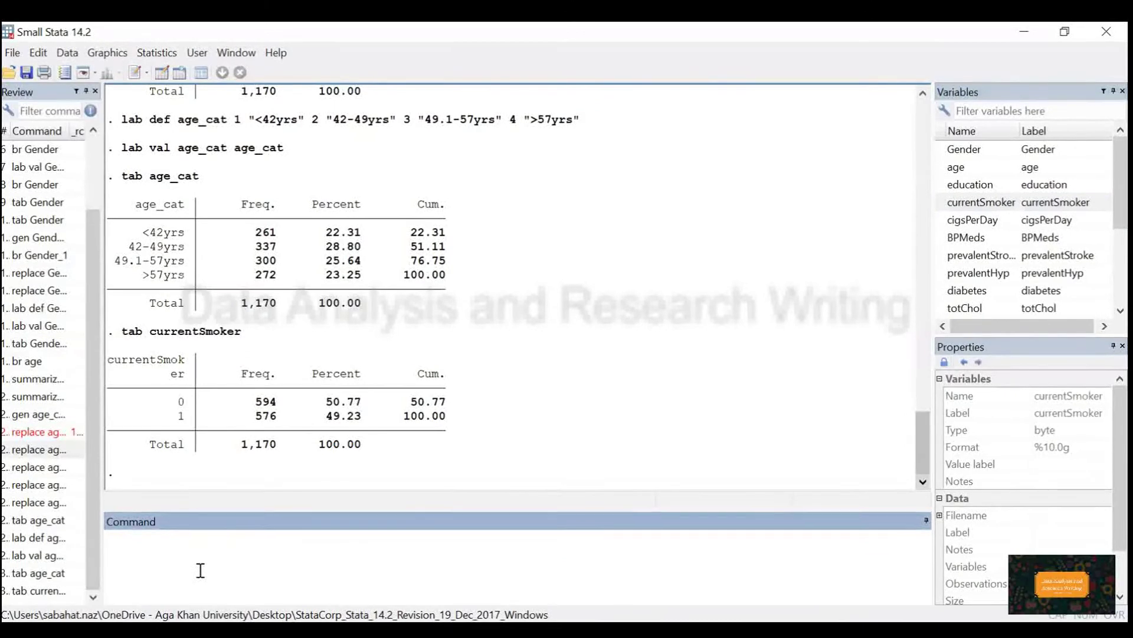
{"action": "type", "text": "lab def"}
{"action": "double_click", "coordinate": [981, 202]}
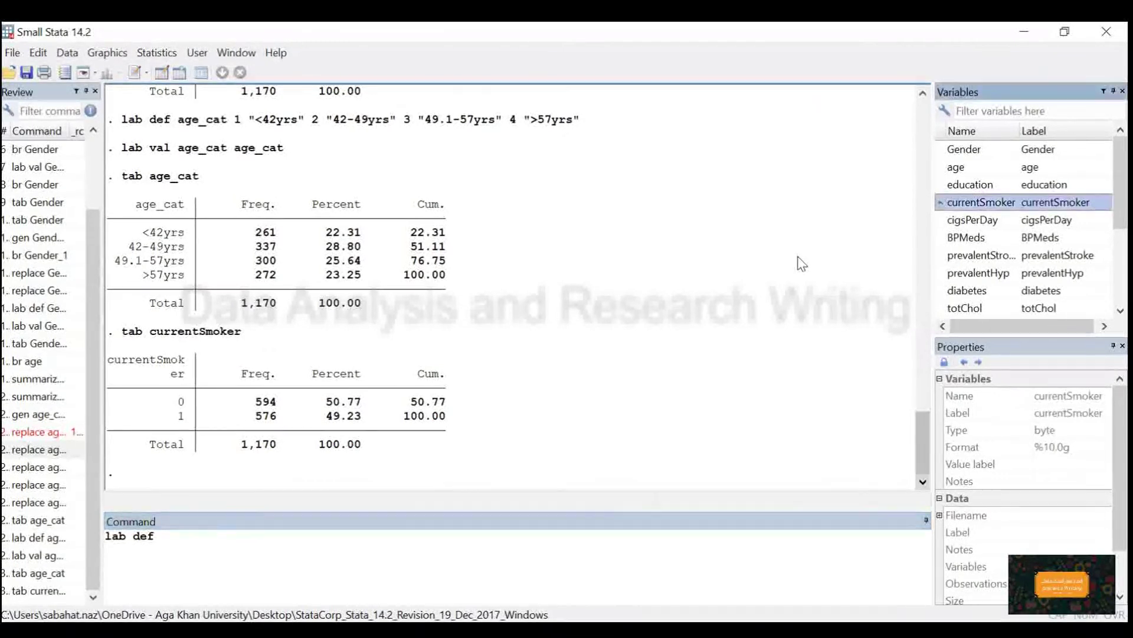
{"action": "left_click", "coordinate": [440, 534]}
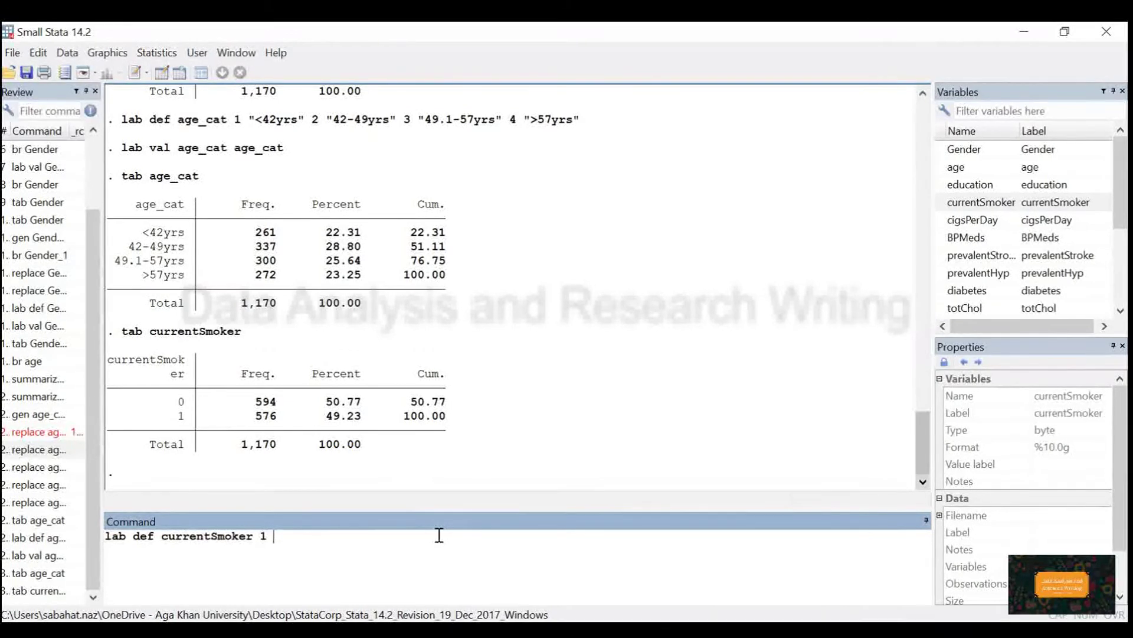
{"action": "type", "text": "1 \"Yes\" 0 \"No\""}
{"action": "key", "text": "Return"}
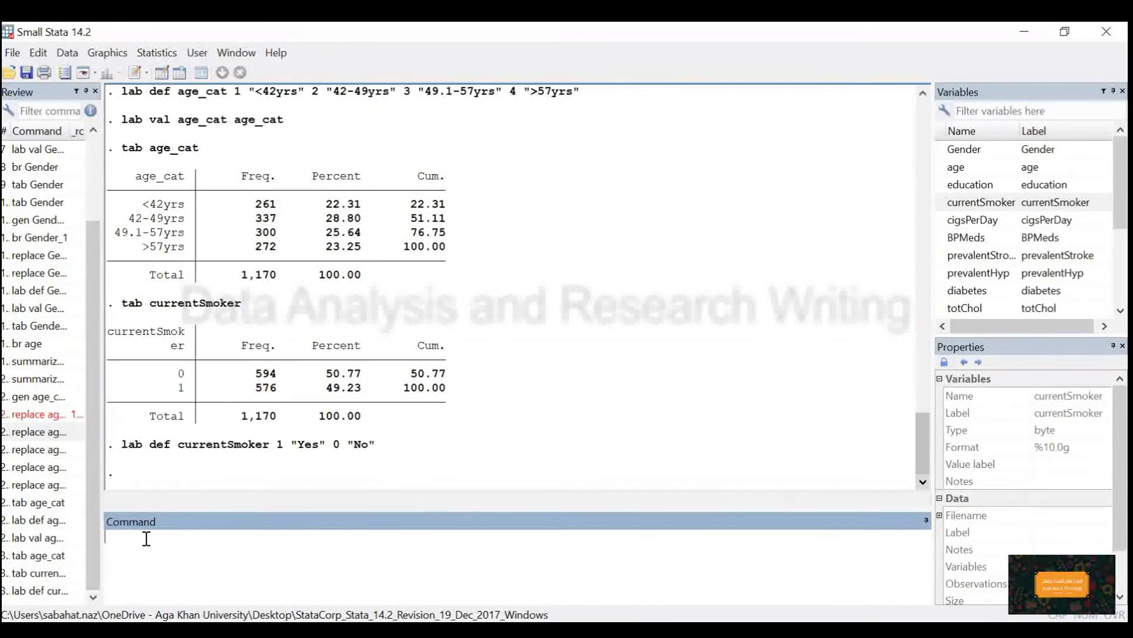
Attach the value labels to the smoking status variable with lab val currentSmoker currentSmoker.
{"action": "type", "text": "lab"}
{"action": "type", "text": "currentSmoker currentSmoker"}
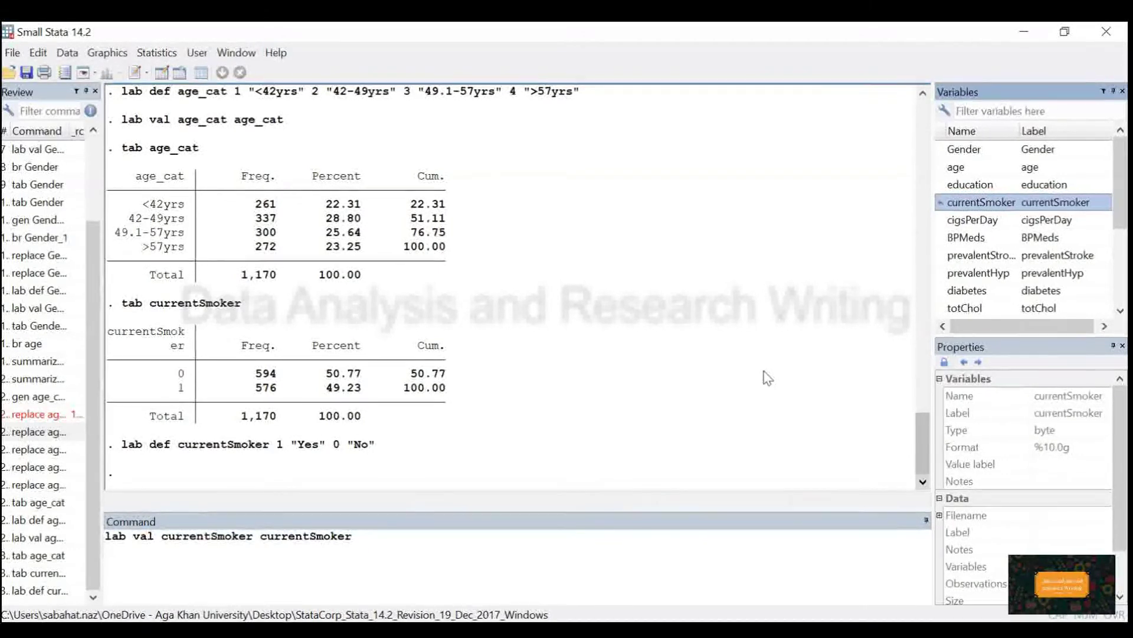
{"action": "key", "text": "Return"}
Tabulate the labelled smoking status variable with tab currentSmoker.
{"action": "left_click", "coordinate": [547, 556]}
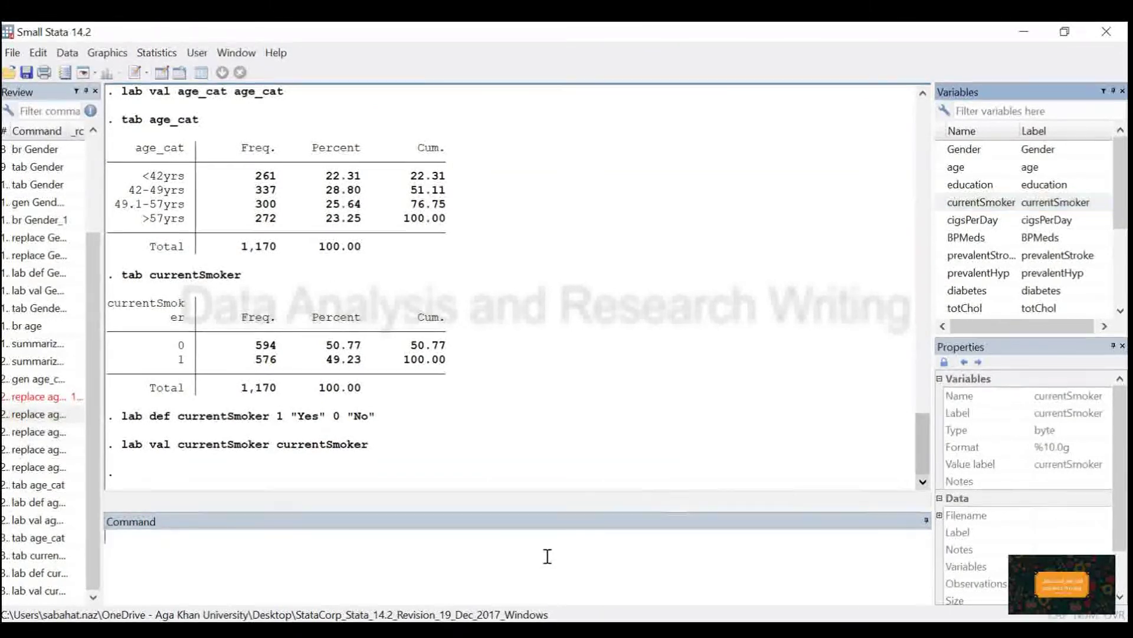
{"action": "type", "text": "tab"}
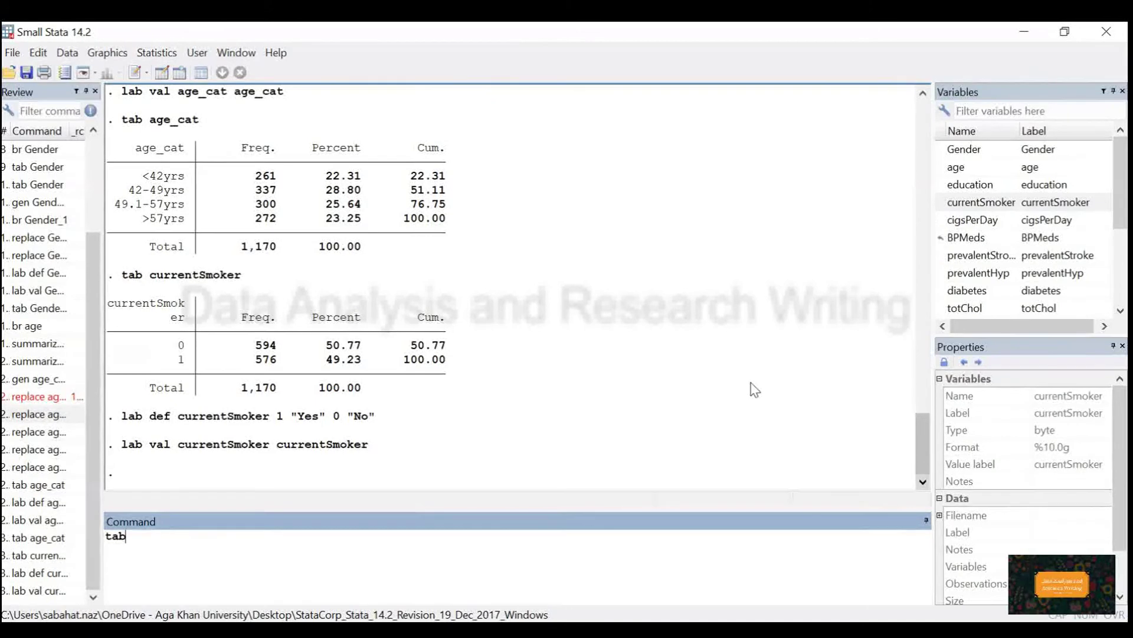
{"action": "double_click", "coordinate": [981, 201]}
{"action": "key", "text": "Return"}
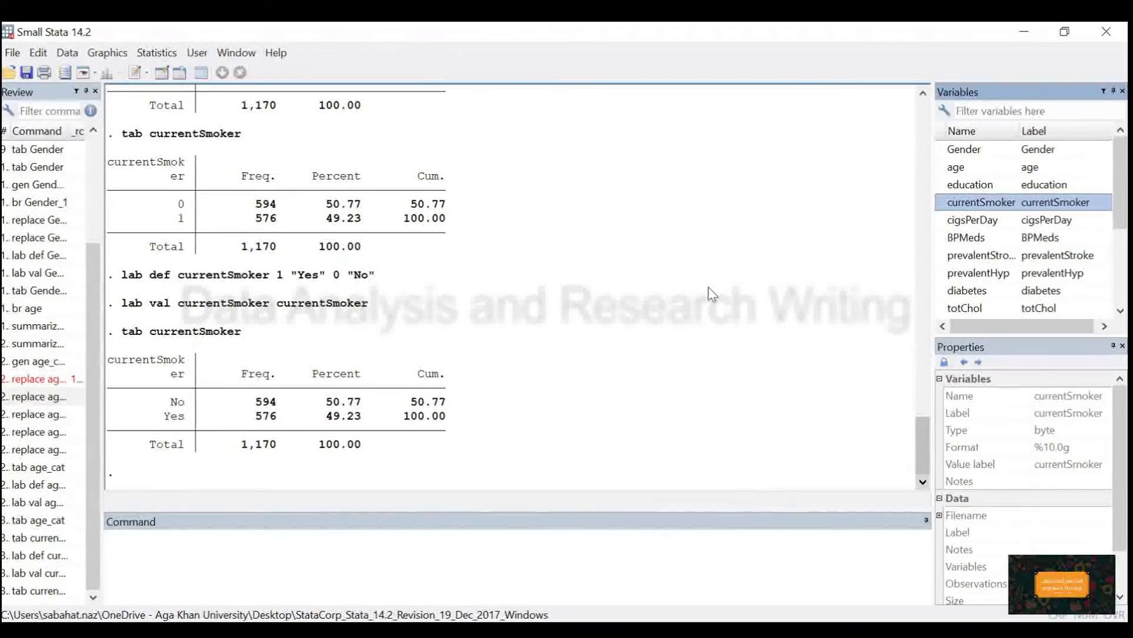
Select the gen age_cat=. command in the results output for the do-file and switch to the Do-file Editor.
{"action": "left_click", "coordinate": [800, 217]}
{"action": "scroll", "coordinate": [800, 217], "scroll_direction": "up", "scroll_amount": 2}
{"action": "scroll", "coordinate": [800, 218], "scroll_direction": "up", "scroll_amount": 10}
{"action": "scroll", "coordinate": [800, 218], "scroll_direction": "up", "scroll_amount": 5}
{"action": "scroll", "coordinate": [800, 217], "scroll_direction": "up", "scroll_amount": 2}
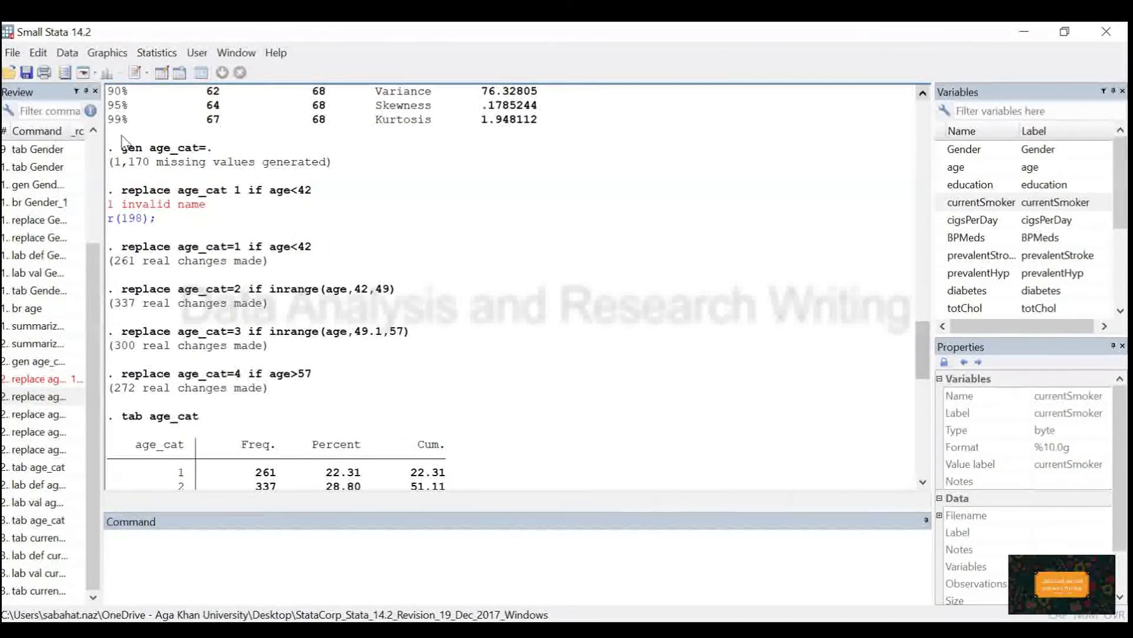
{"action": "left_click_drag", "start_coordinate": [123, 149], "coordinate": [210, 151]}
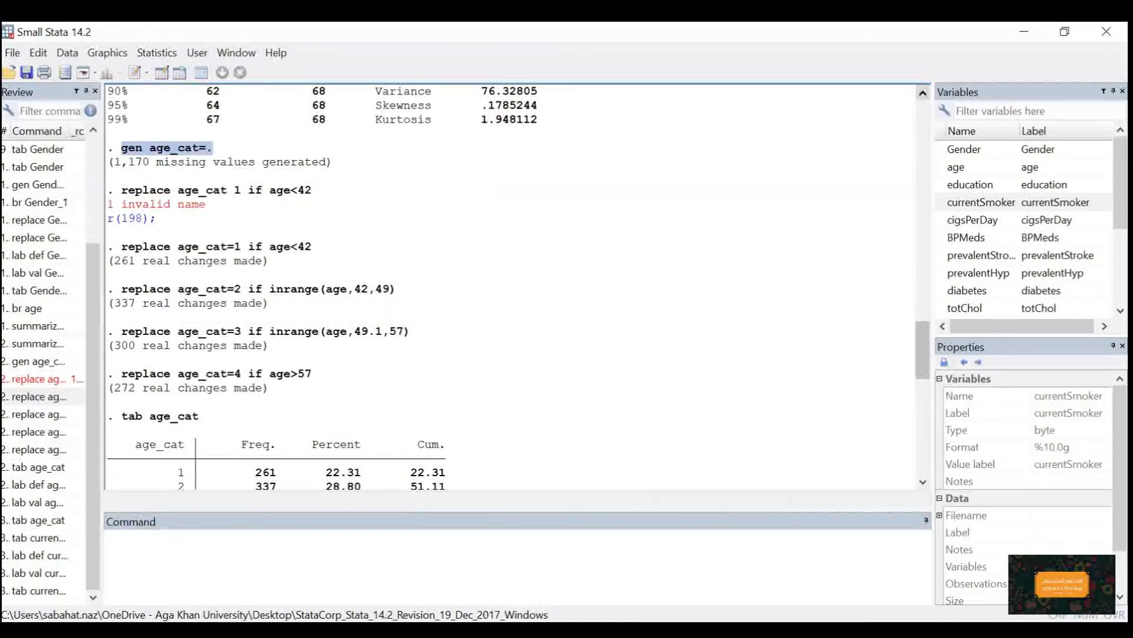
{"action": "key", "text": "alt+Tab"}
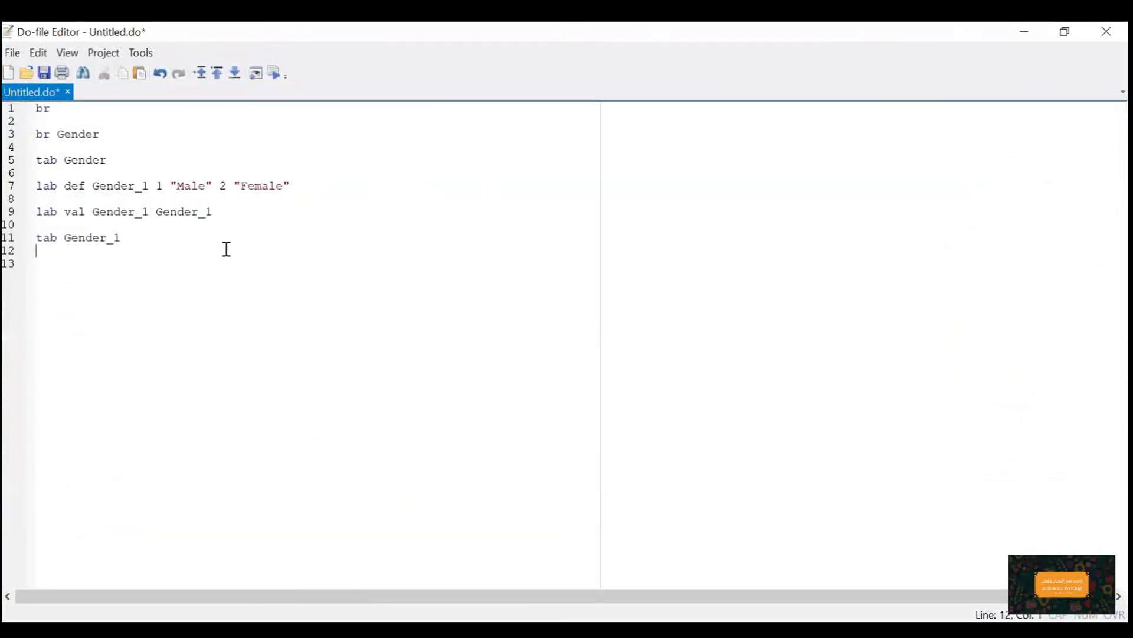